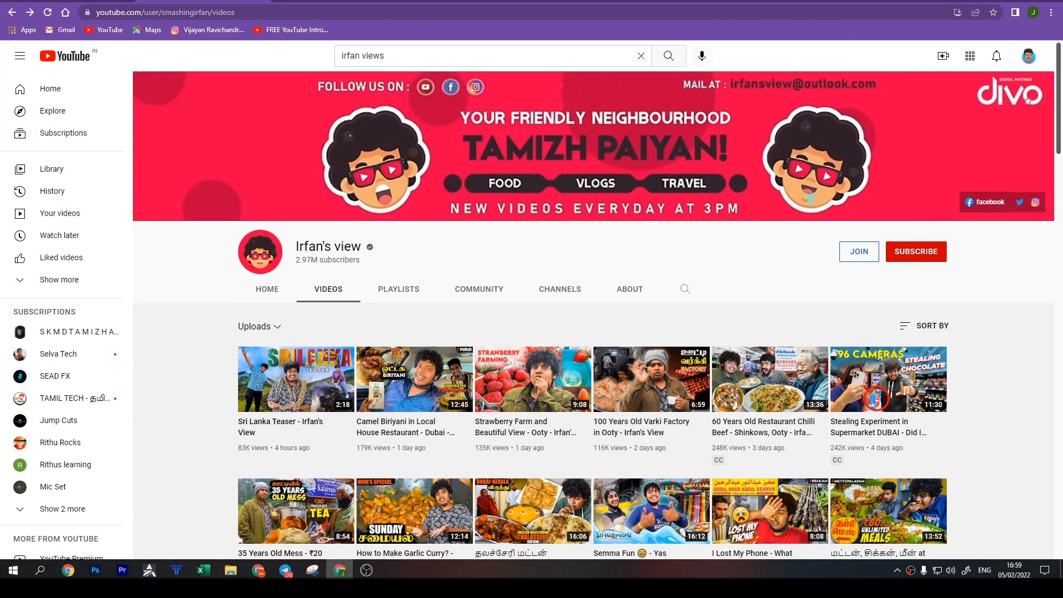
Look through the video thumbnails on the Irfan's view YouTube channel for design reference.
scroll(459, 278, down, 7)
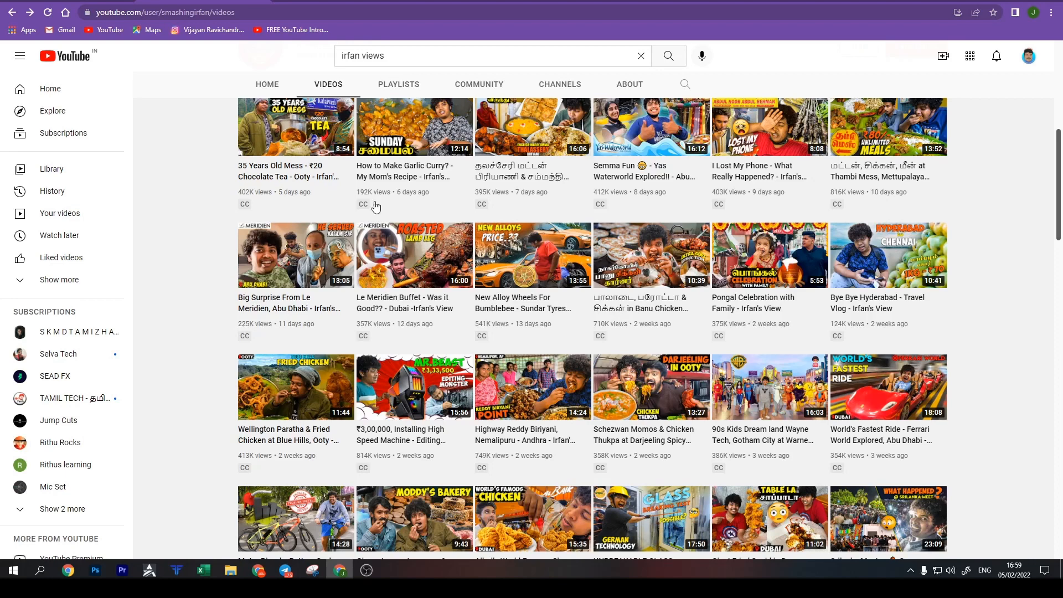
scroll(257, 250, down, 5)
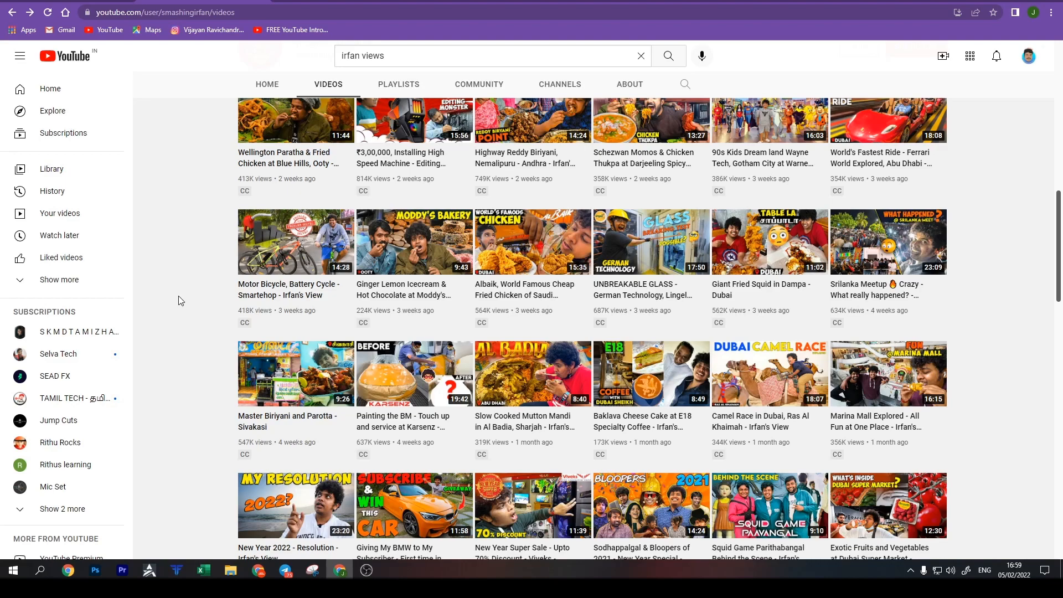
scroll(178, 297, down, 7)
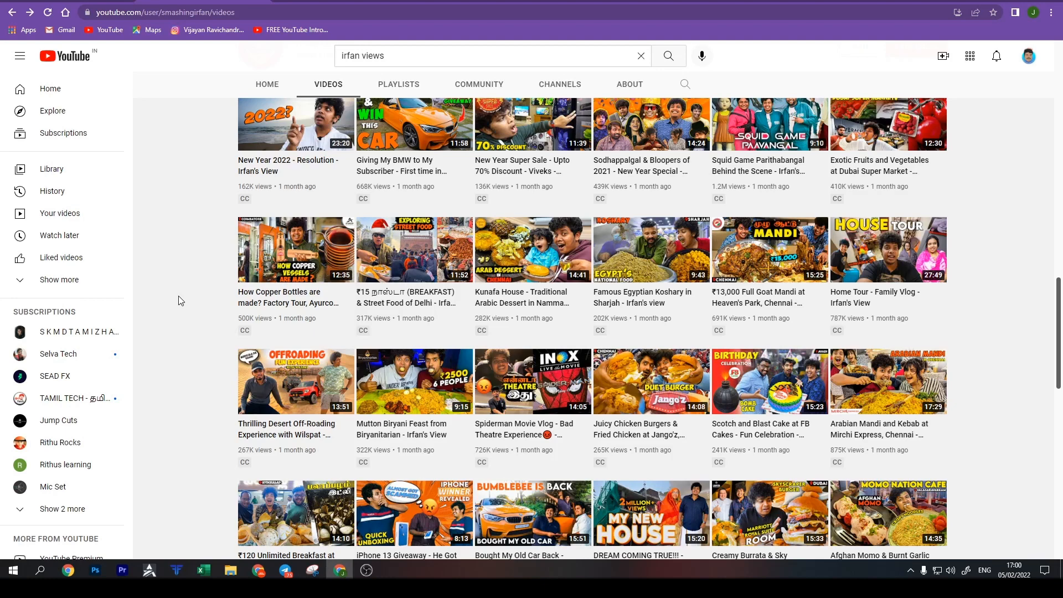
scroll(171, 178, down, 3)
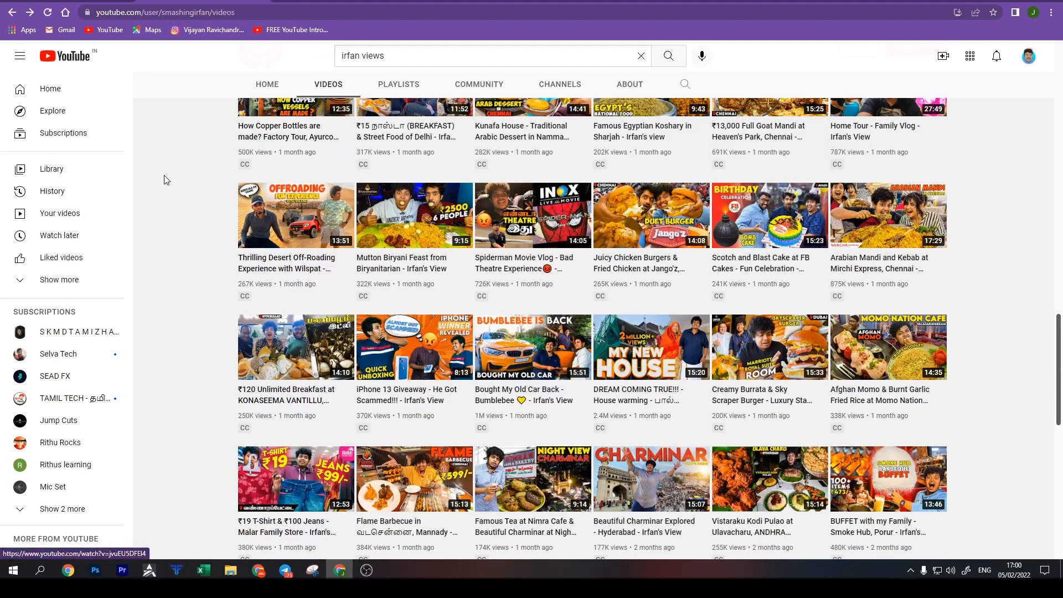
mouse_move(343, 327)
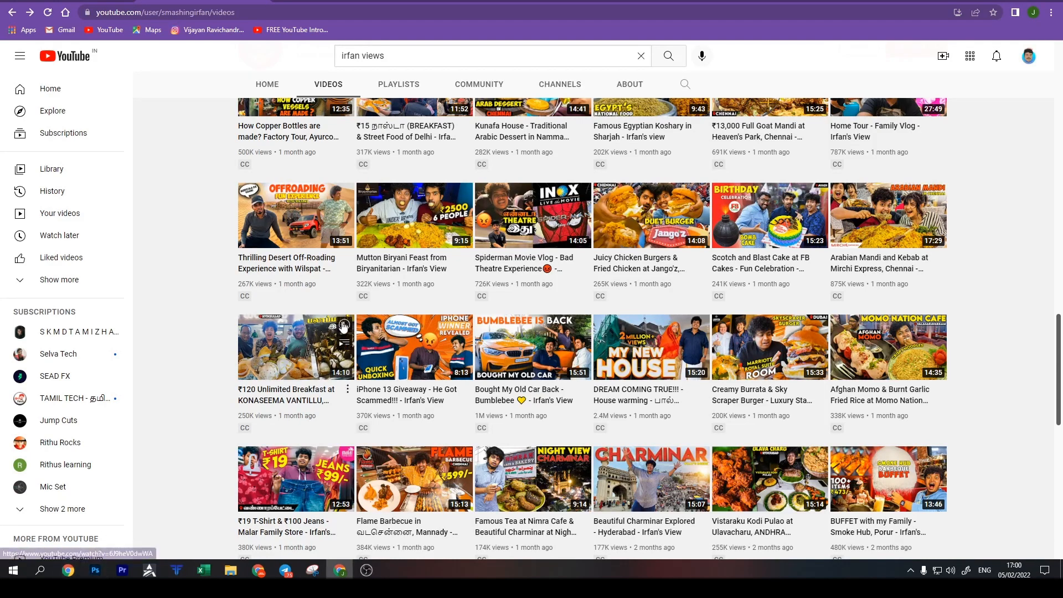
Launch Photoshop, then view a finger-pointing pose photo in the desktop's Vijayan TechKnowlogy Videos folder.
click(95, 569)
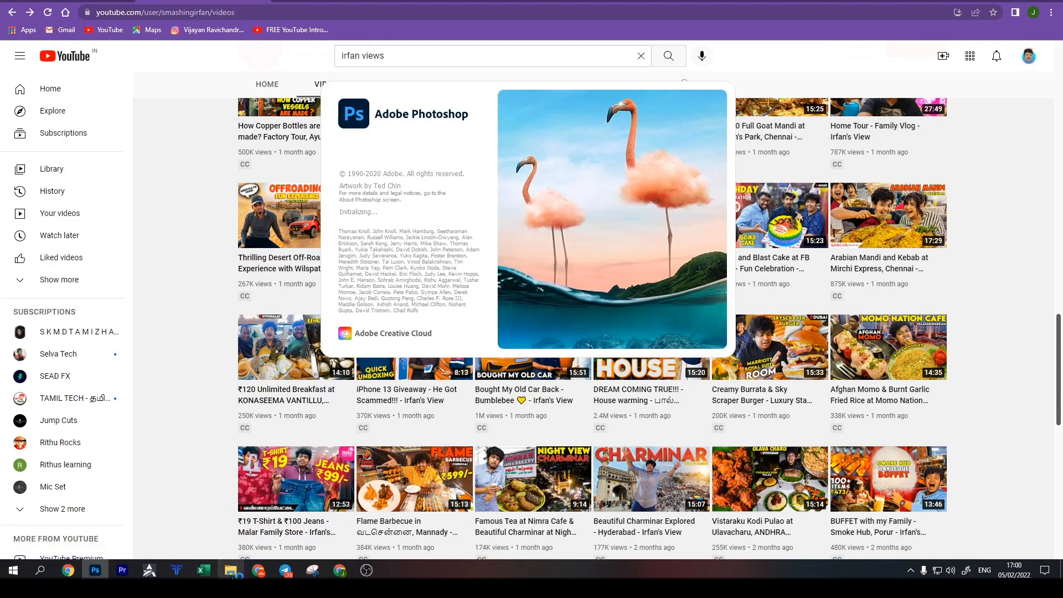
click(230, 570)
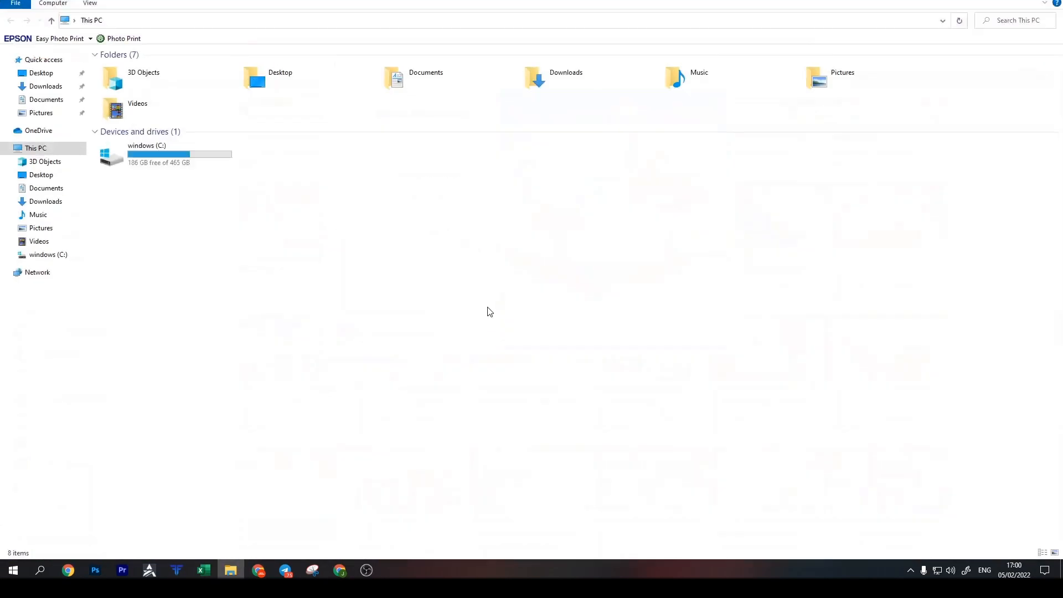
click(41, 73)
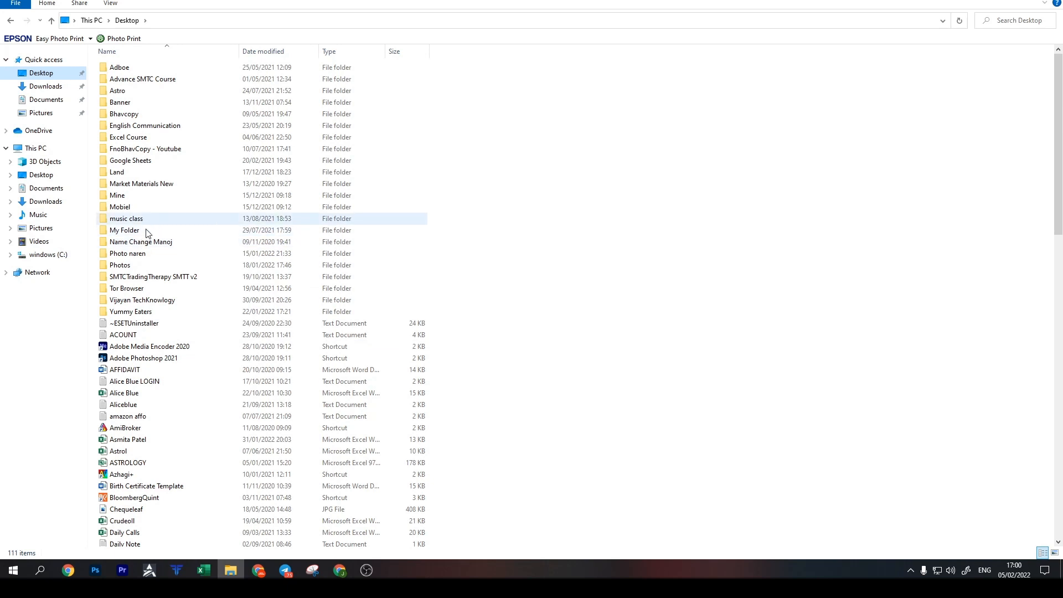
double_click(143, 301)
double_click(197, 107)
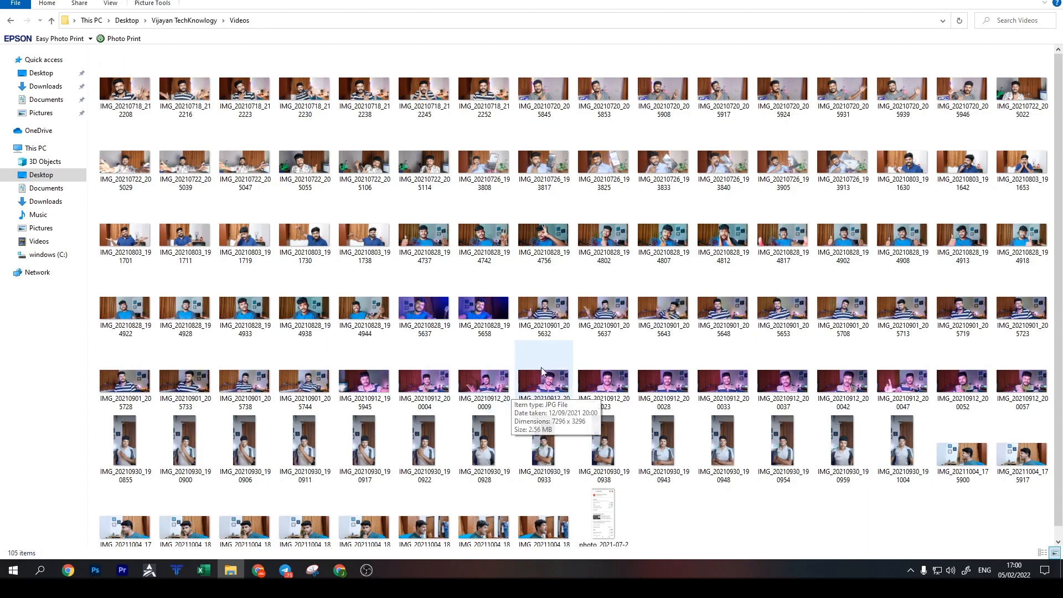
double_click(644, 300)
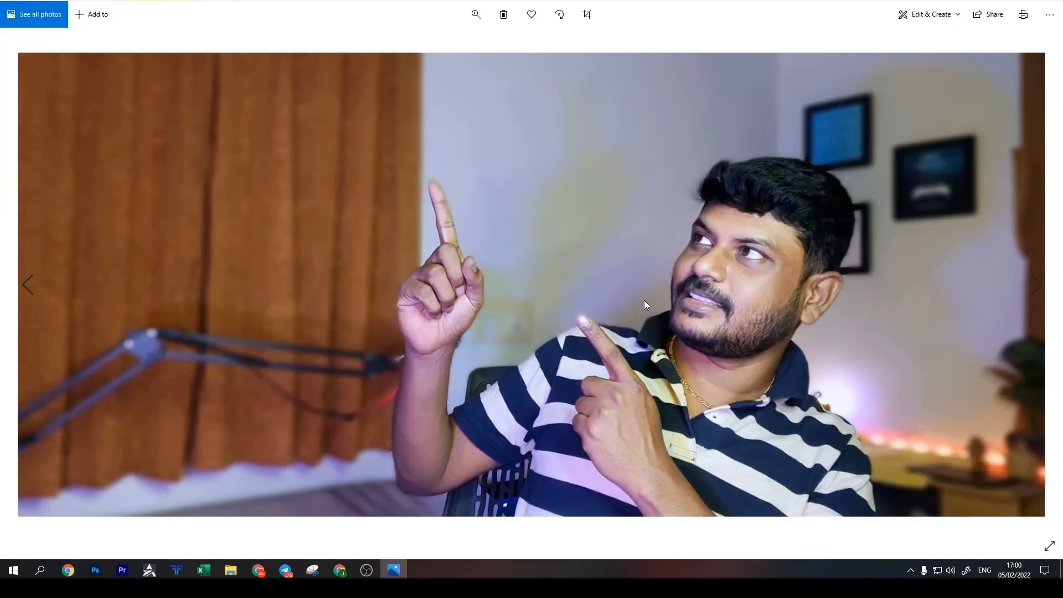
key(Escape)
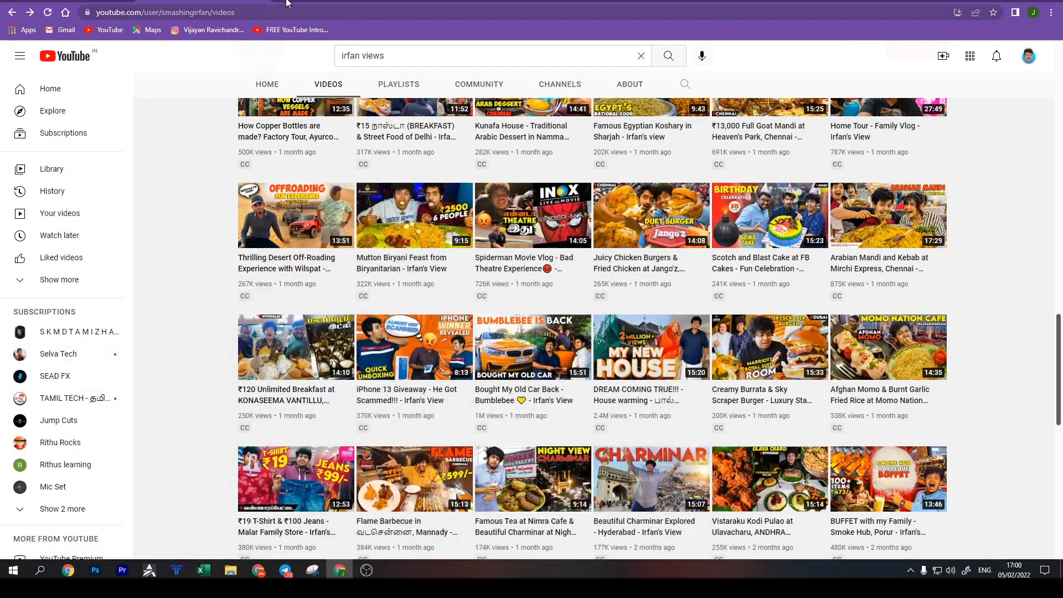
Search Google Images for "irfan view" and preview the related image of a man's face beside a smiling couple.
click(286, 3)
text(irfan view)
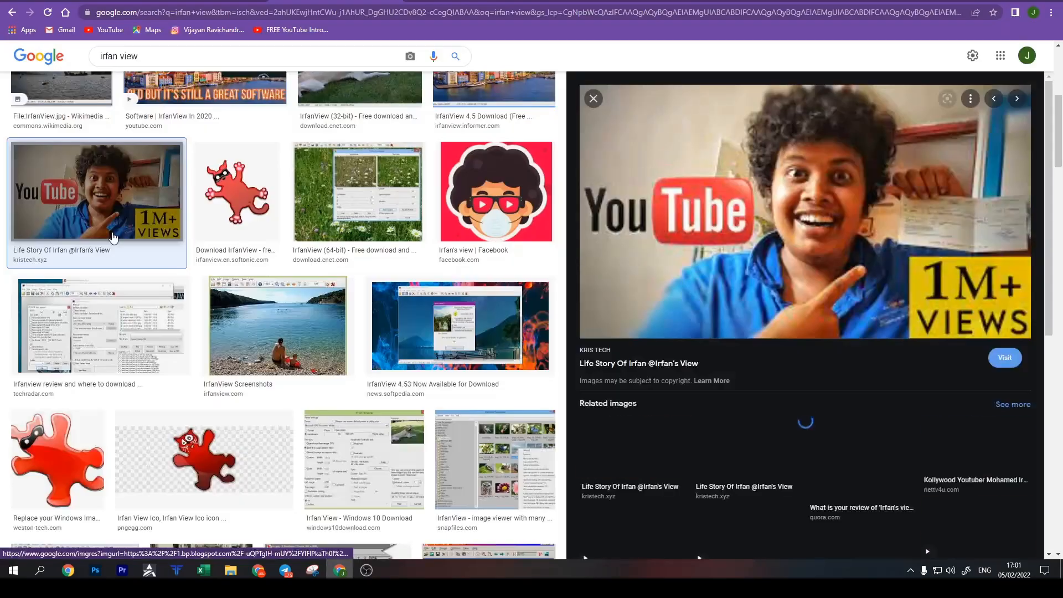
scroll(870, 301, down, 3)
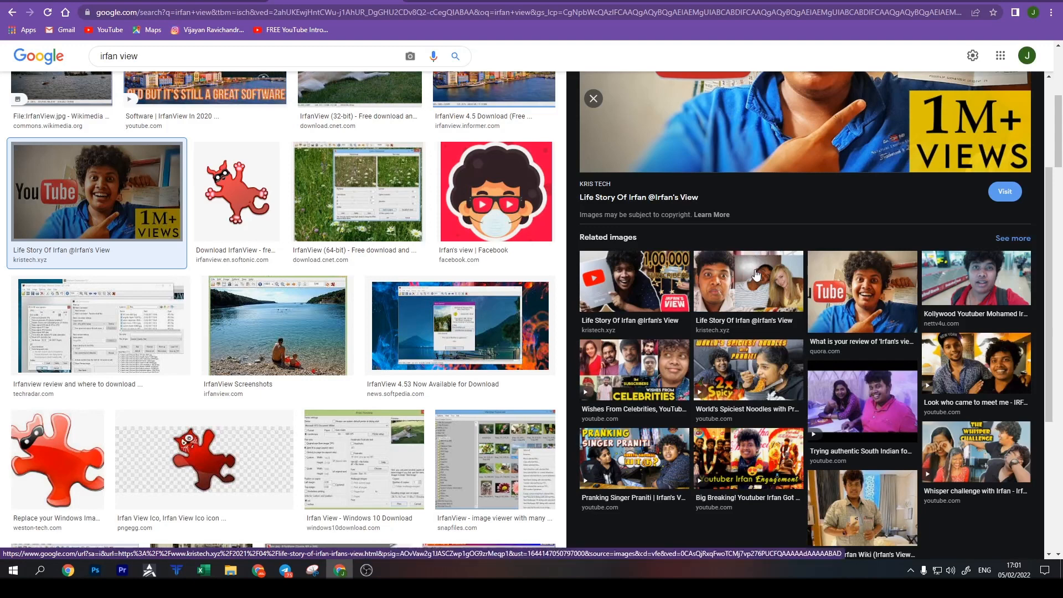
click(755, 286)
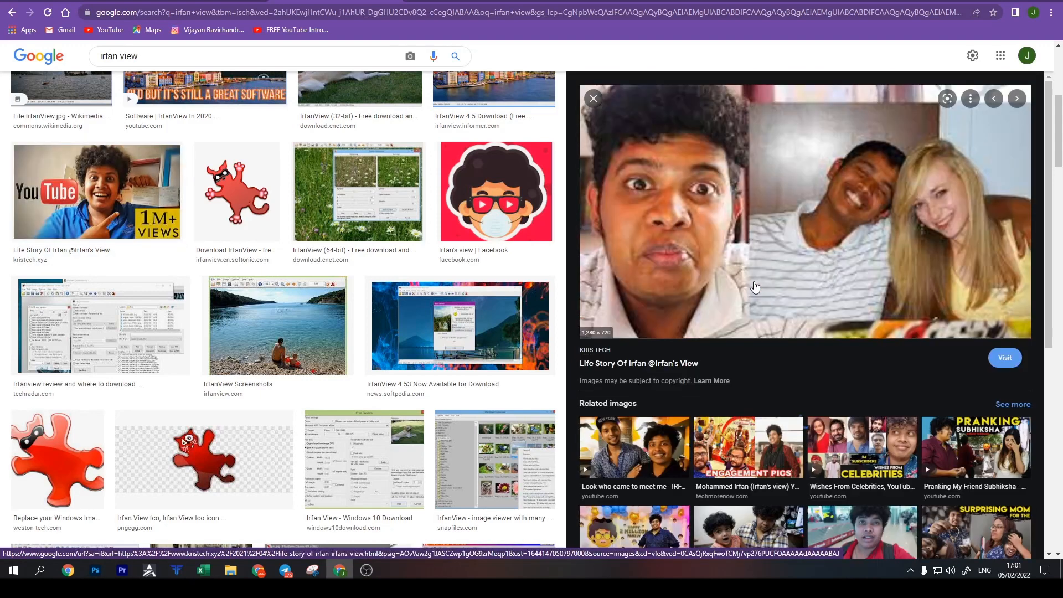
Open the previewed image full size in its own tab and save it to Downloads as the JPEG "maxresdefault (3)".
right_click(746, 239)
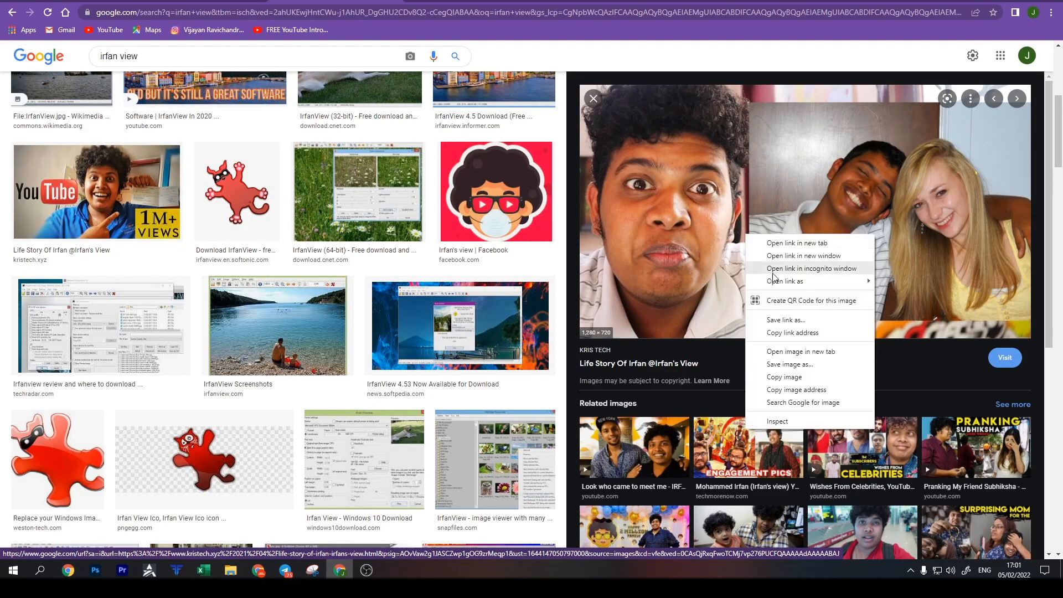
click(806, 352)
key(ctrl+Tab)
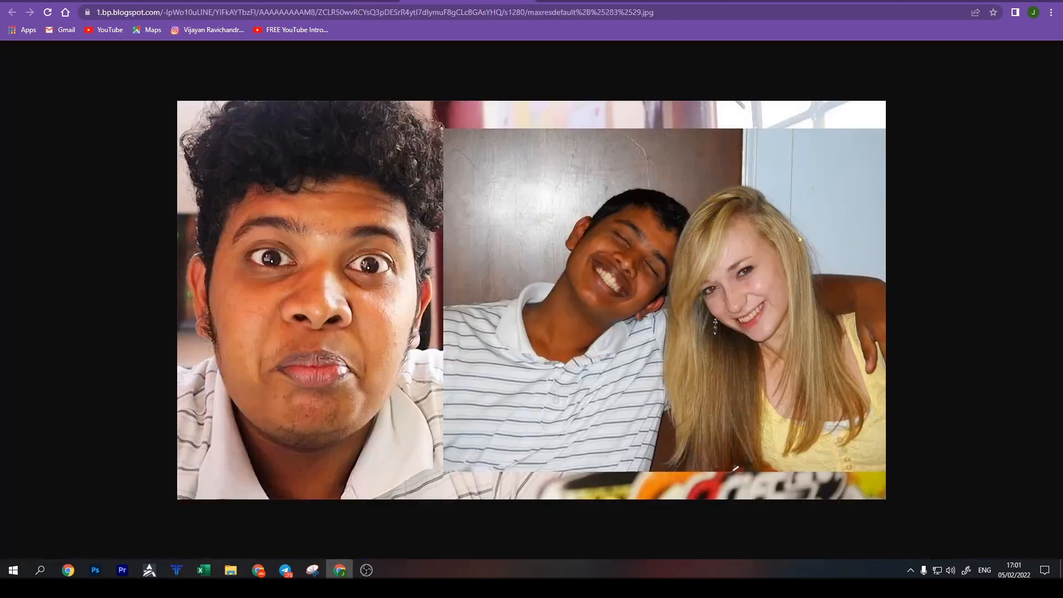
right_click(428, 281)
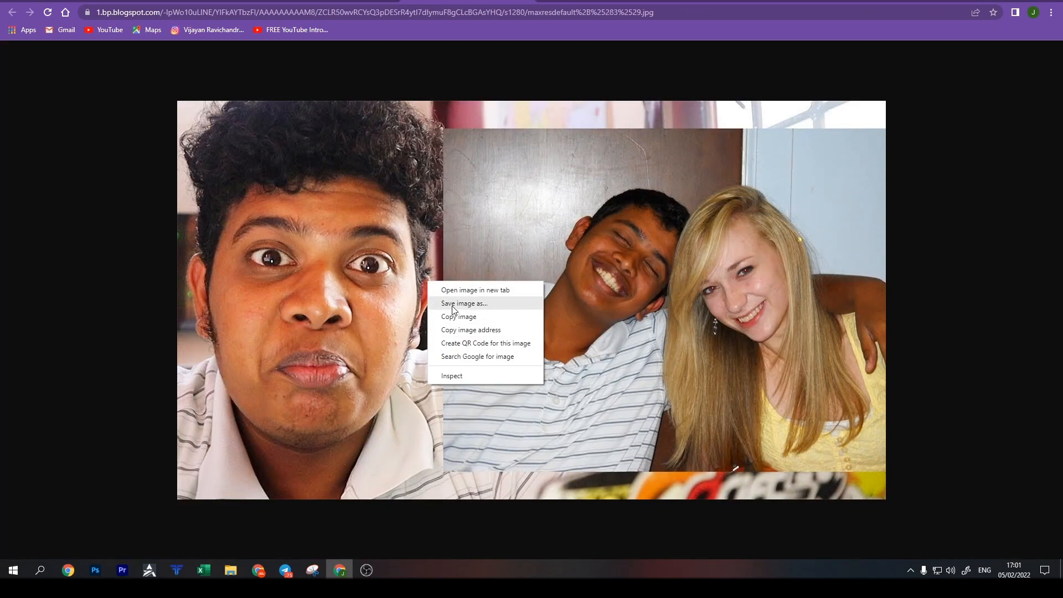
click(464, 303)
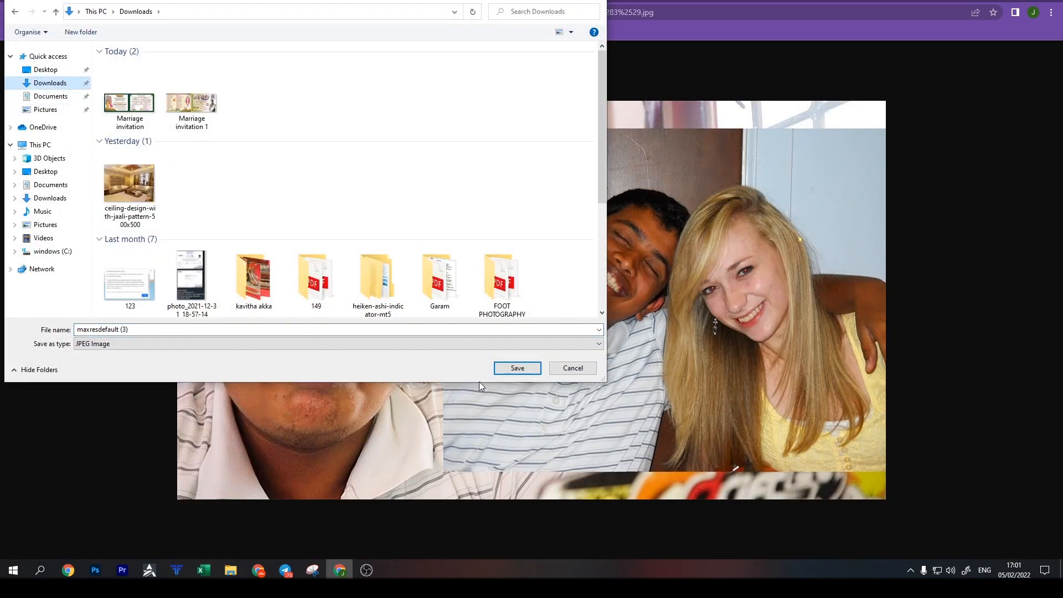
click(498, 368)
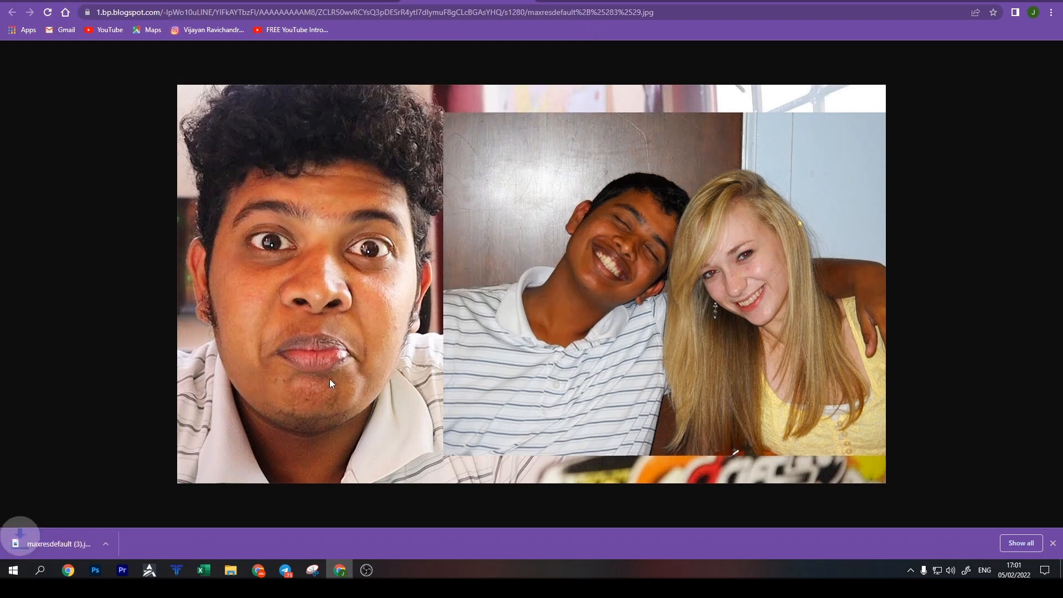
click(527, 0)
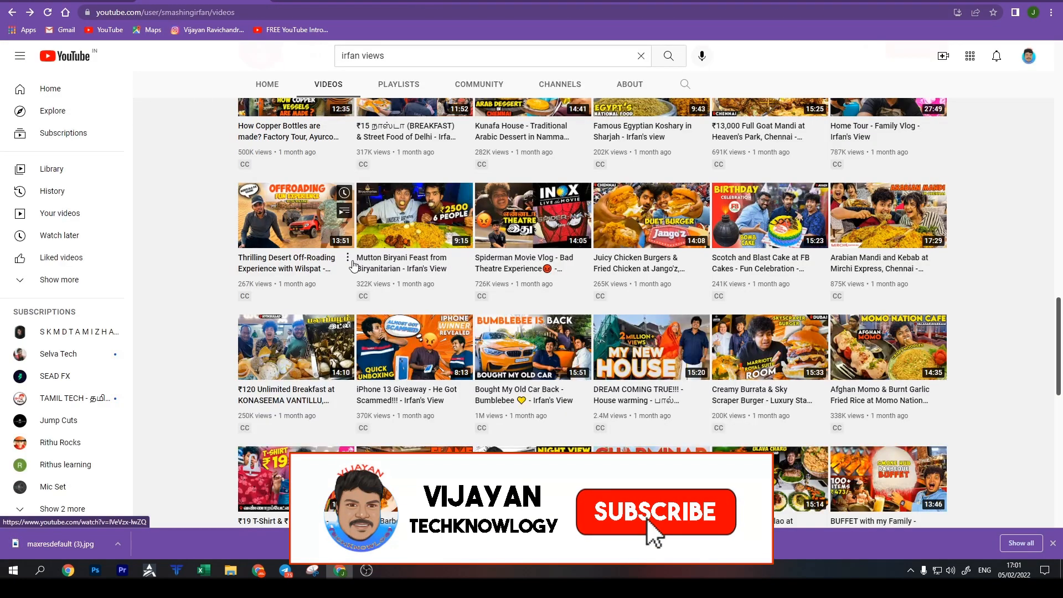
Search Google Images for "briyani" in a new browser tab.
key(ctrl+t)
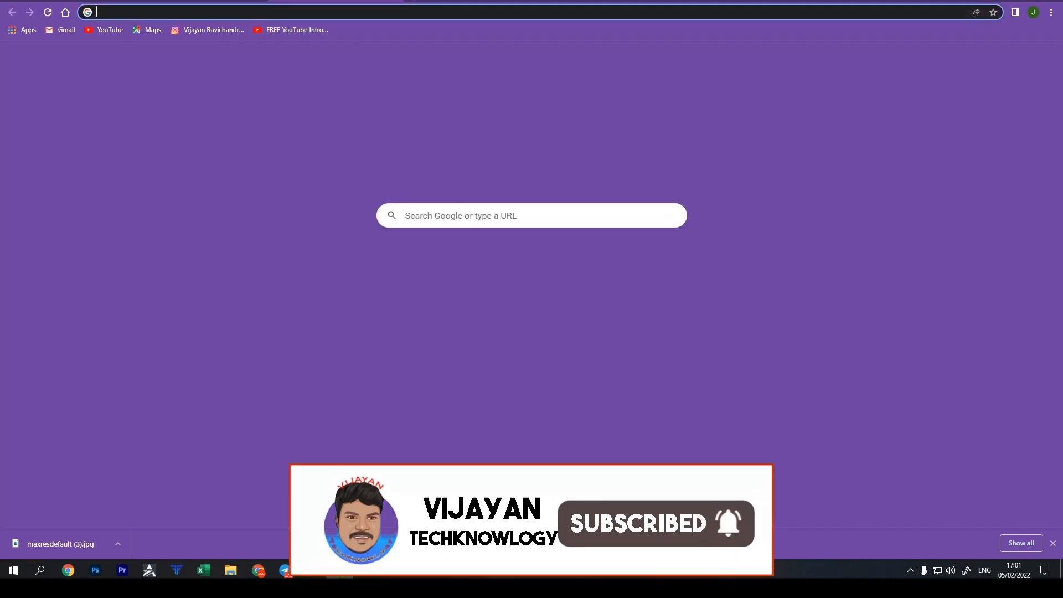
text(briyani)
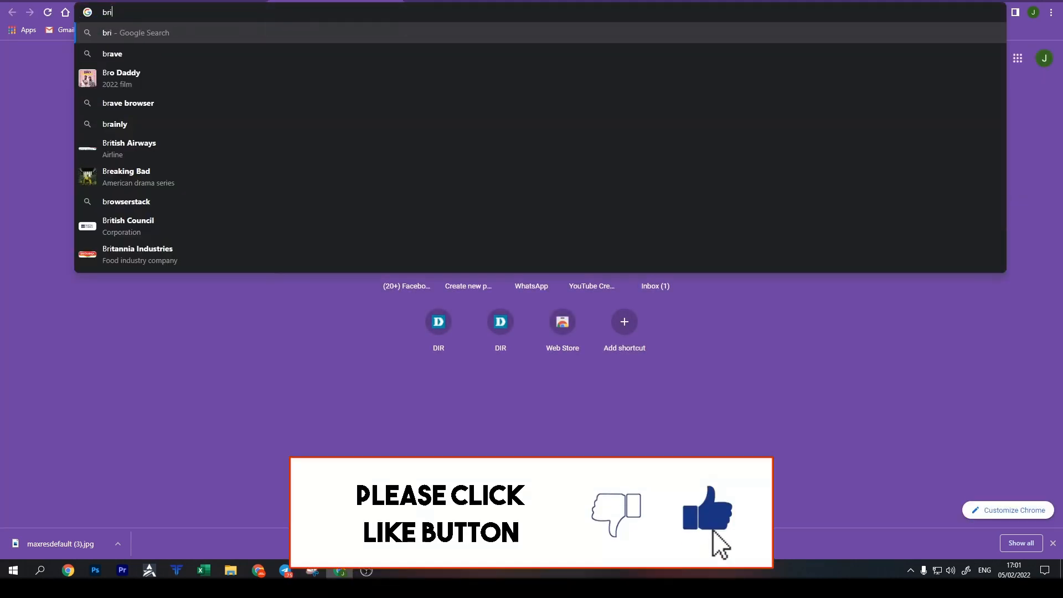
key(Return)
click(166, 101)
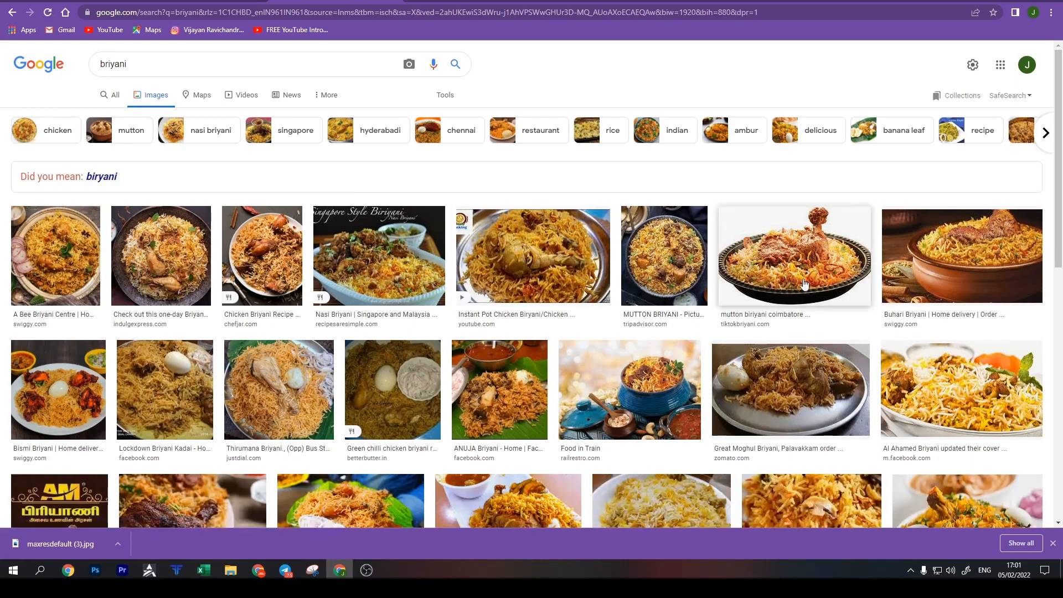
Preview the ANUJA Briyani, Auto Briyani and Delicious Mushroom Briyani photos among the image results.
click(498, 354)
scroll(785, 255, down, 3)
scroll(747, 249, up, 3)
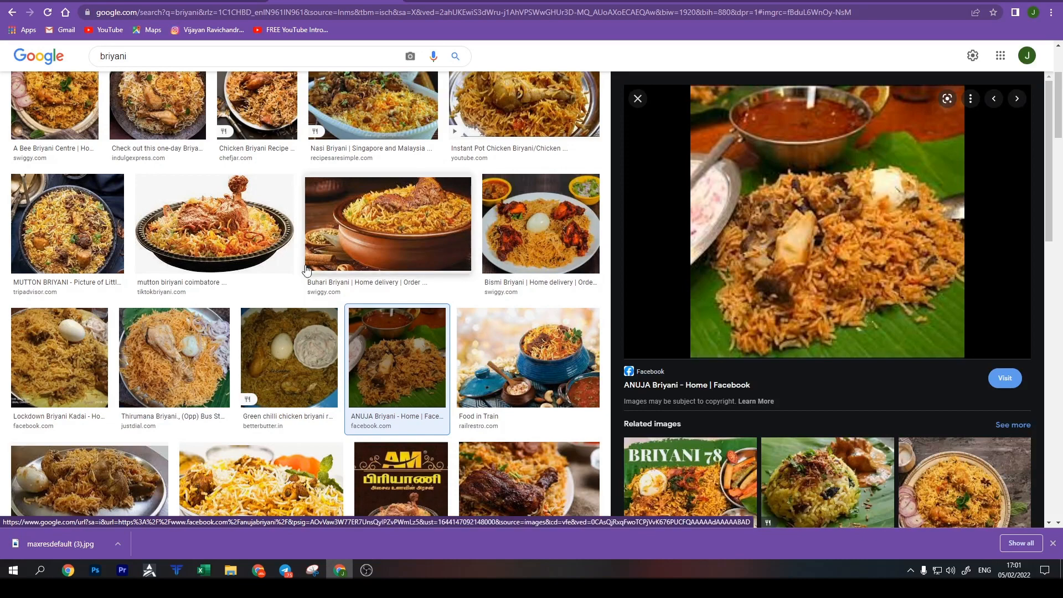
scroll(309, 282, down, 5)
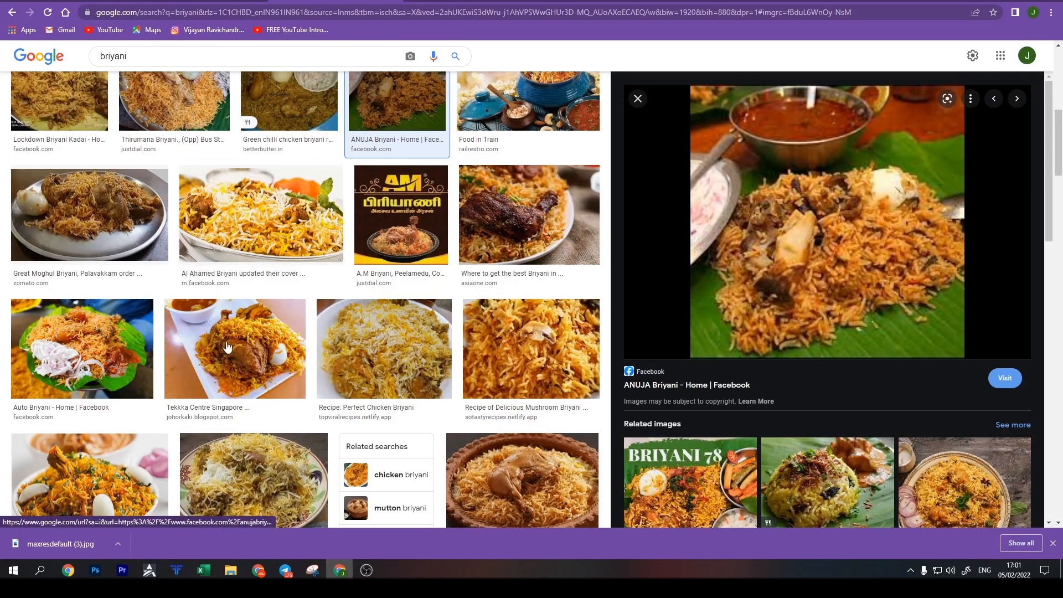
click(83, 349)
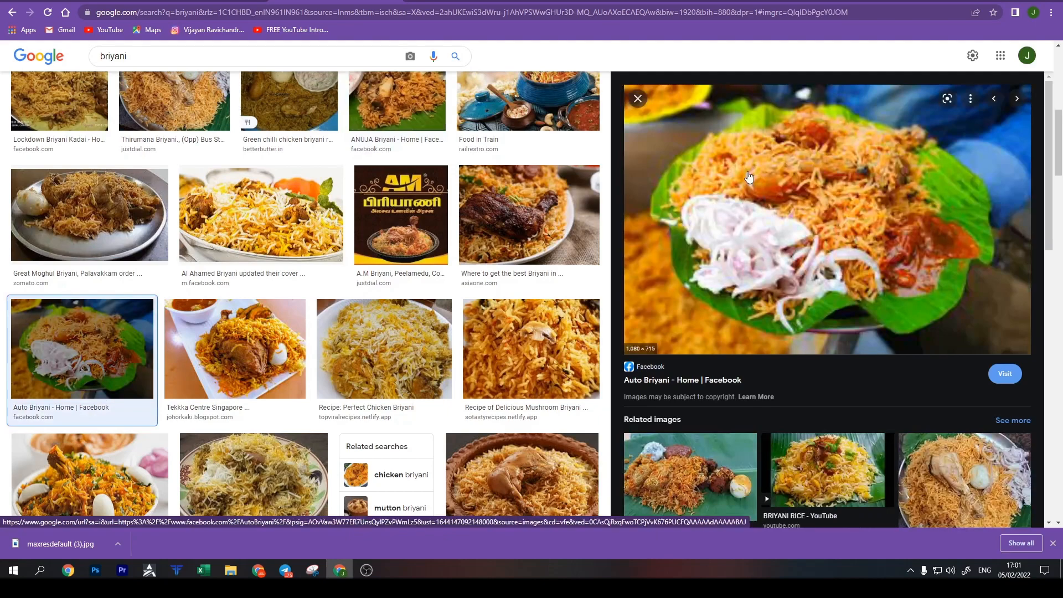
right_click(800, 204)
click(499, 338)
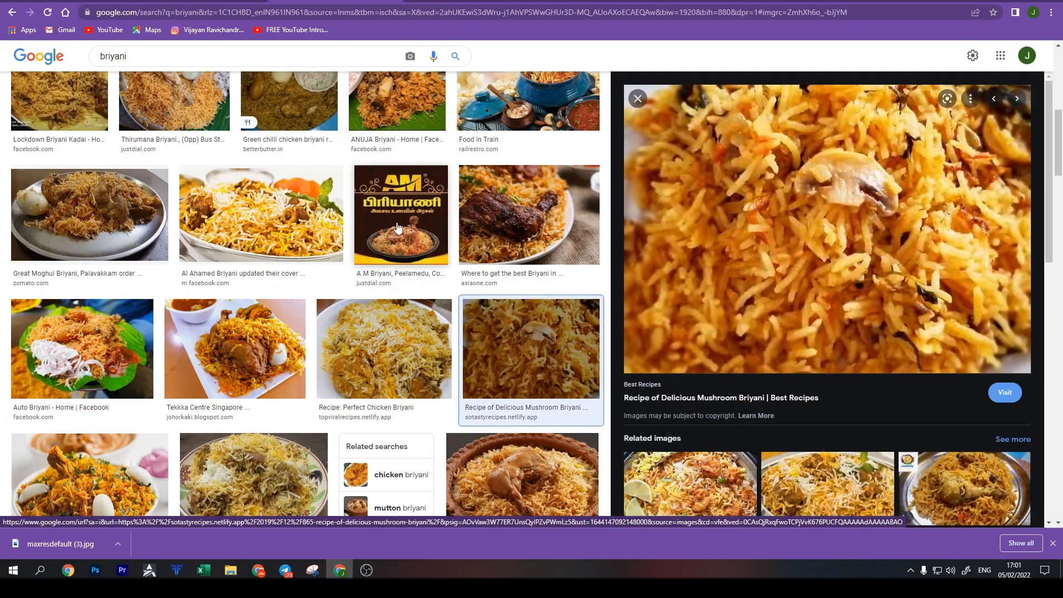
Show the image search filters and switch the search to the suggested spelling "biryani".
scroll(403, 236, up, 8)
click(445, 94)
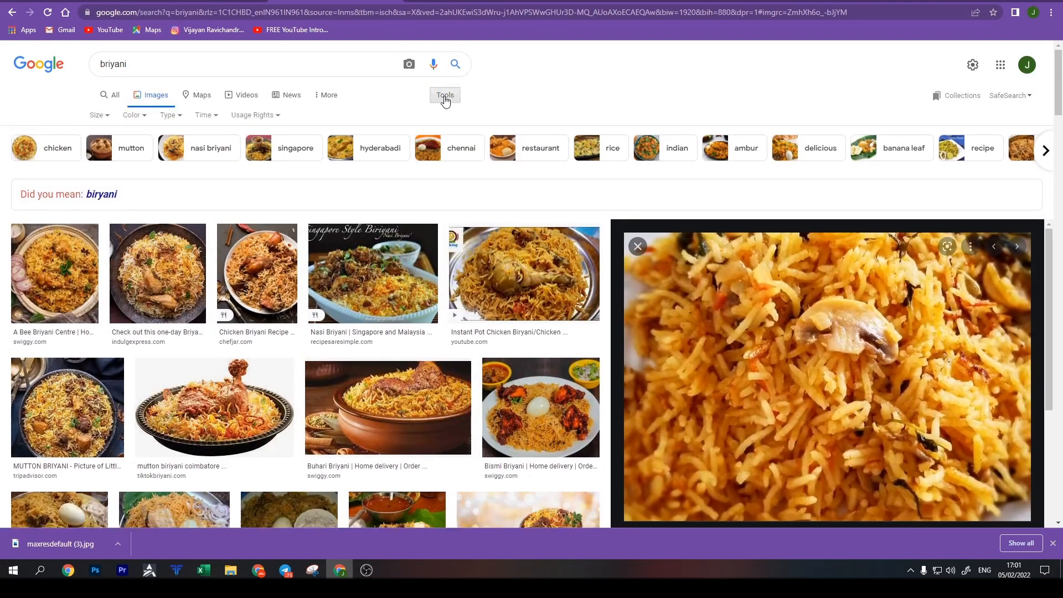
click(105, 195)
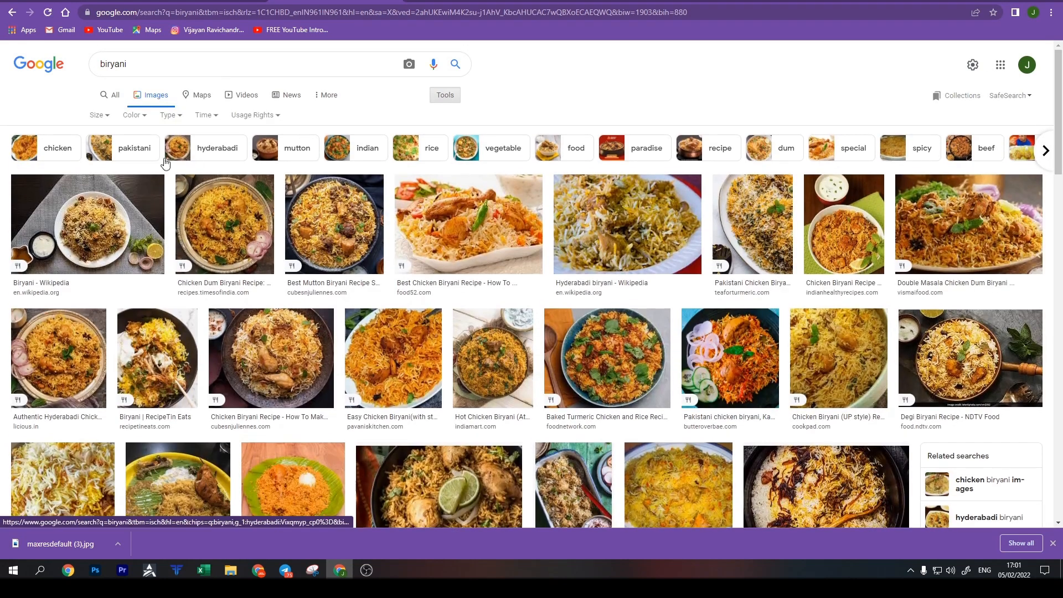
Filter the biryani images to the Large size and look through the results.
click(105, 115)
click(113, 167)
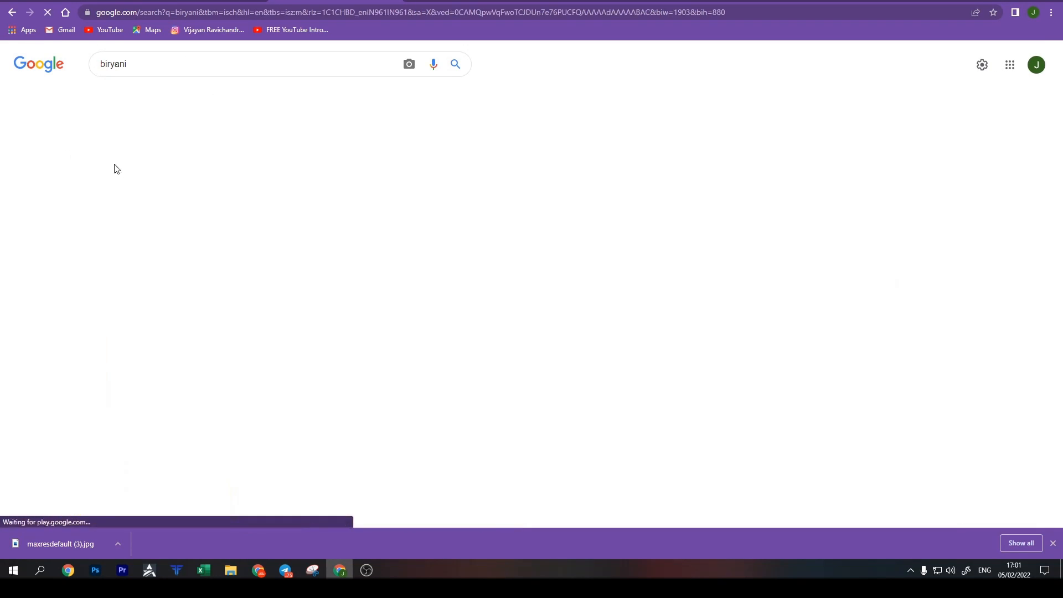
click(113, 117)
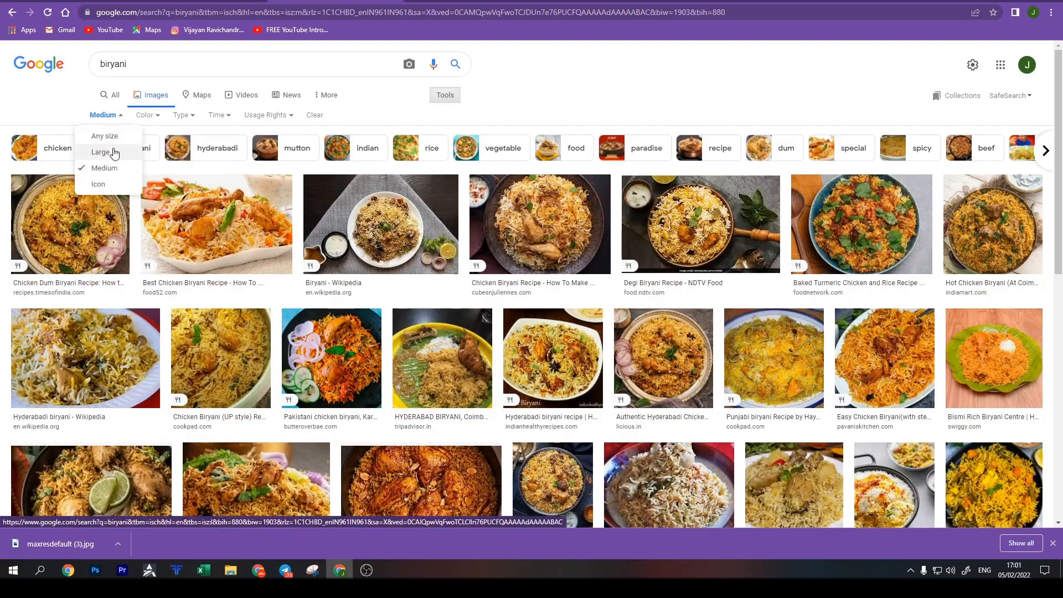
click(102, 150)
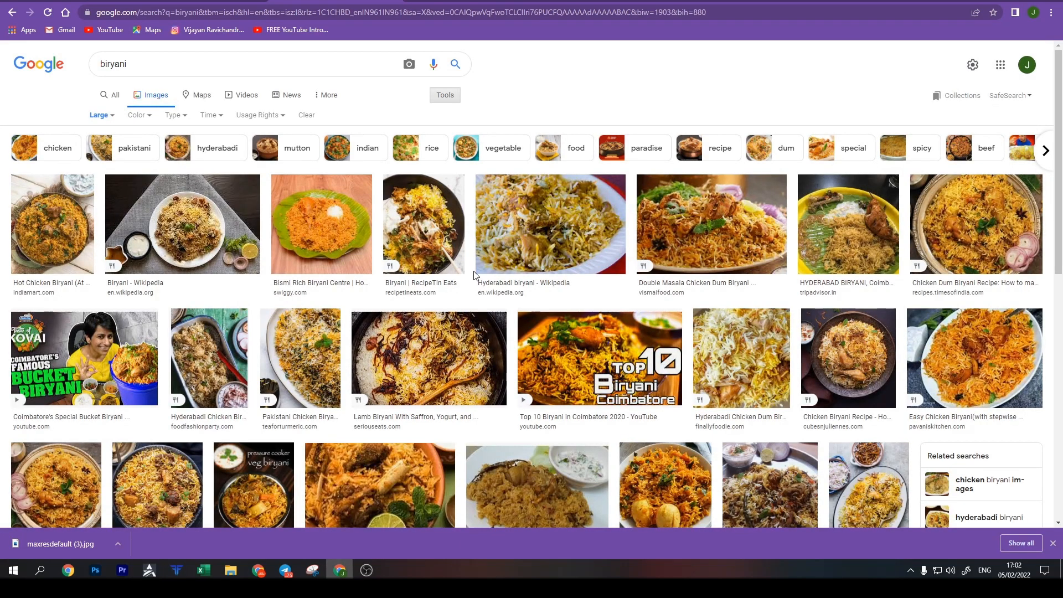
scroll(498, 283, down, 4)
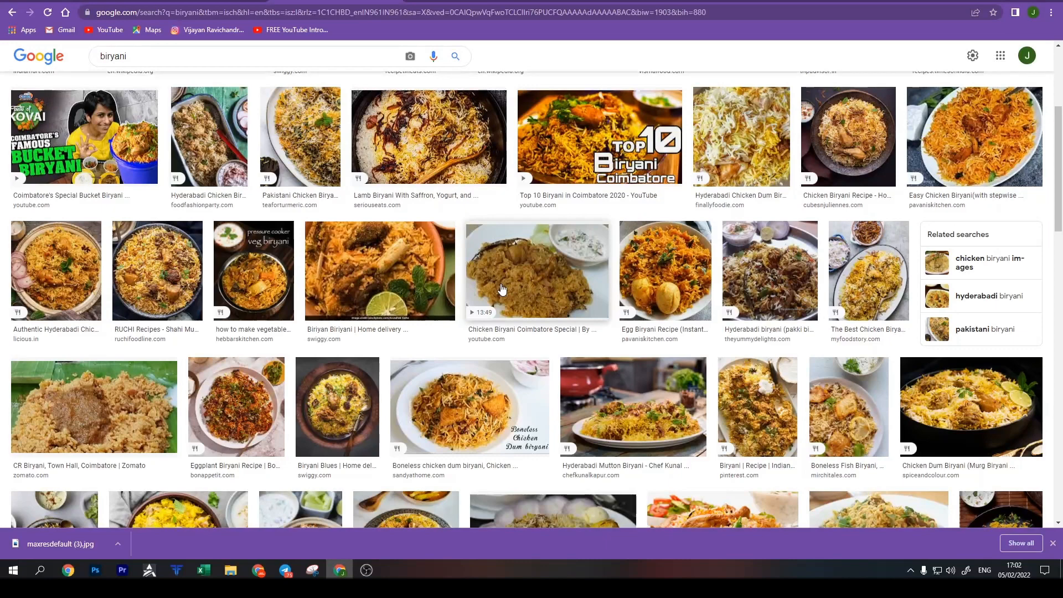
scroll(502, 288, down, 3)
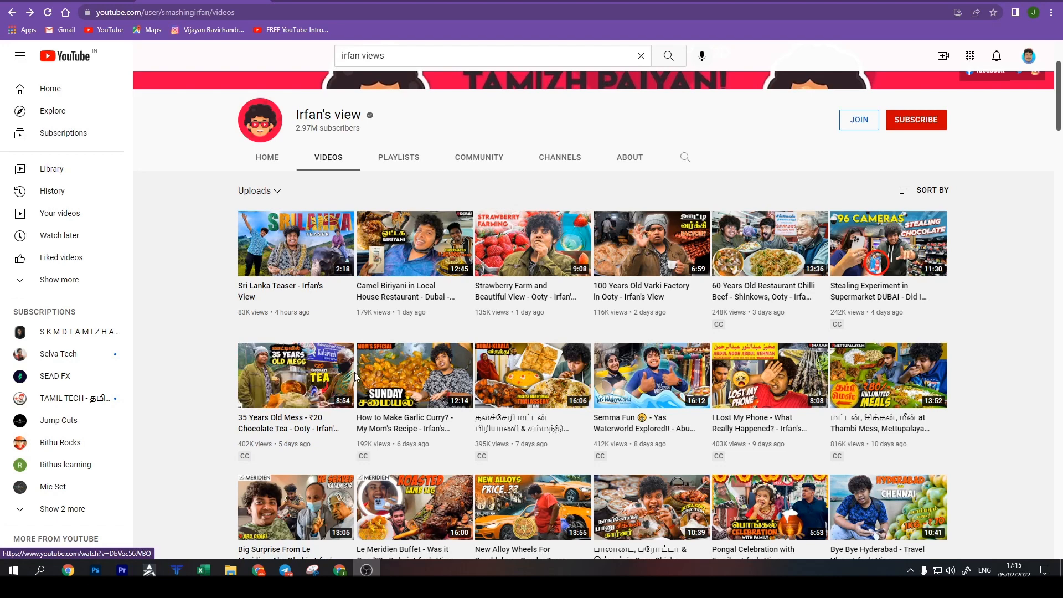
Search Google Images for "chicken leg piece fry" in a new browser tab.
key(ctrl+t)
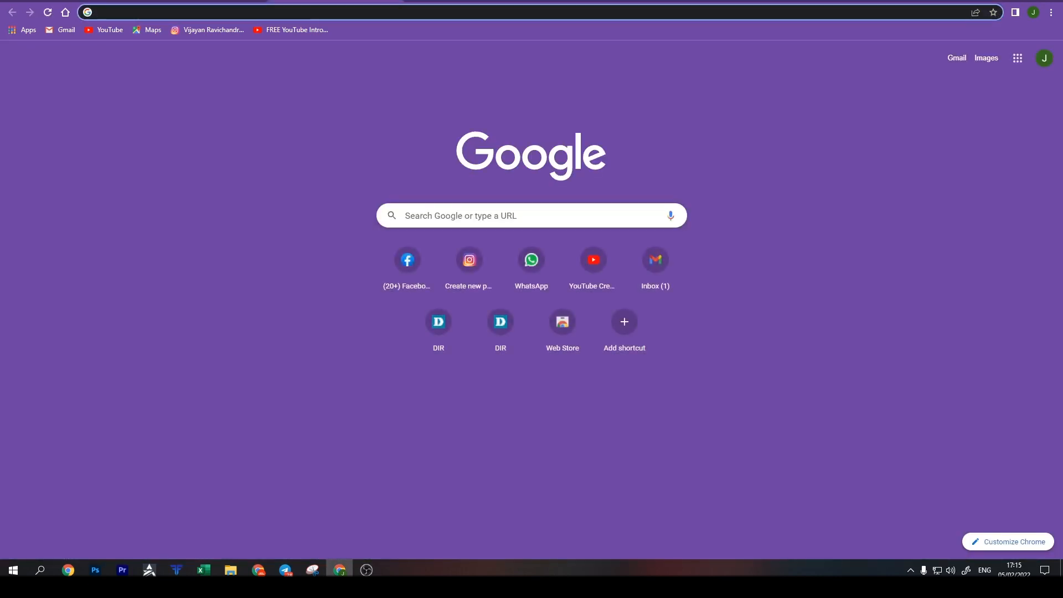
text(chicken)
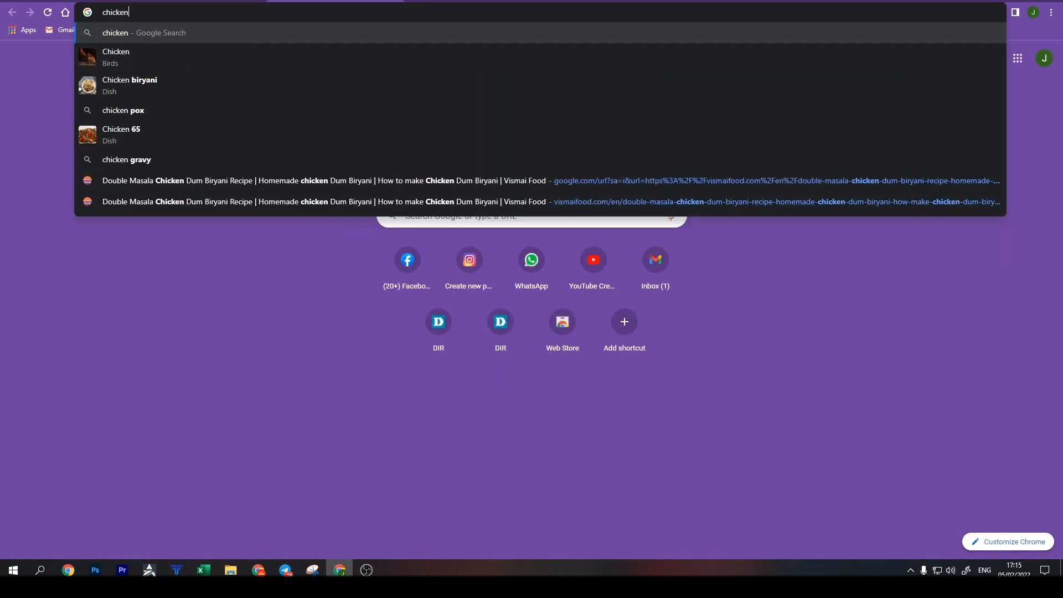
text( leg piece fry)
key(Return)
click(149, 104)
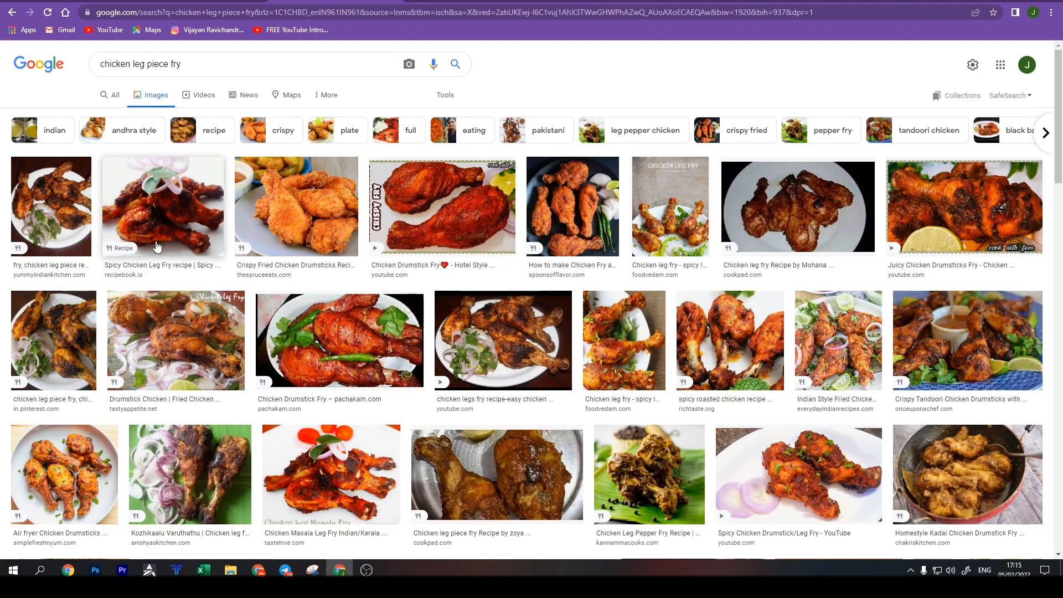
Filter the chicken leg images to the Large size and look through the results.
click(445, 96)
click(98, 116)
click(116, 158)
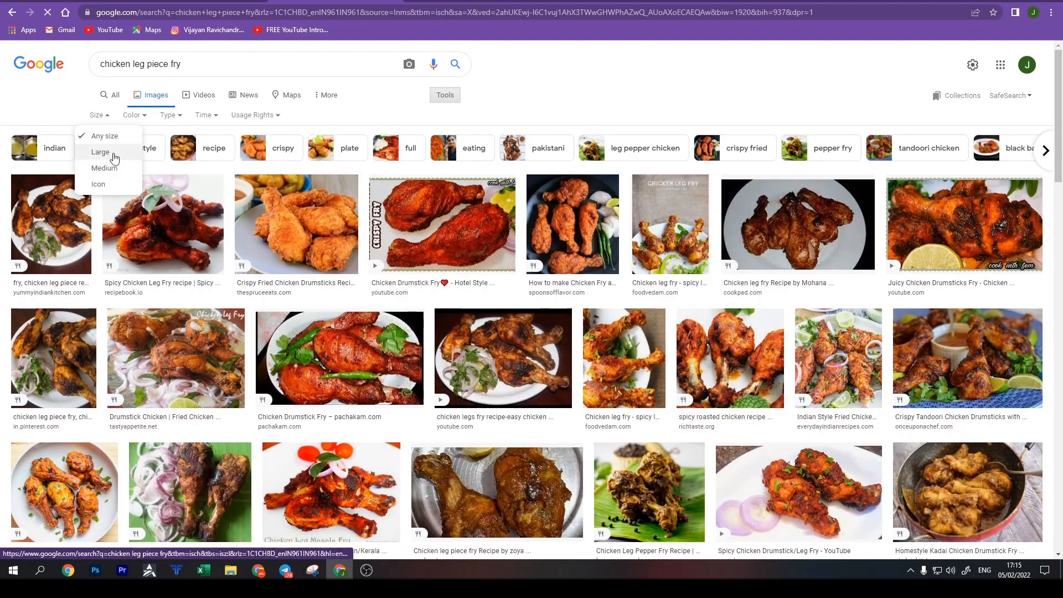
scroll(332, 267, down, 3)
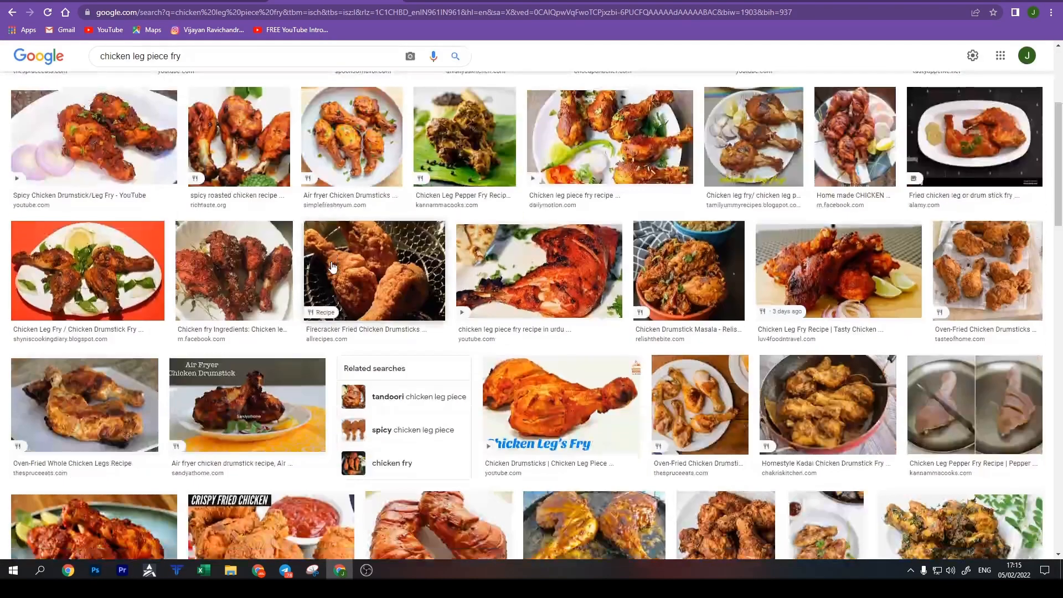
scroll(333, 267, down, 3)
Open the "Chicken Leg's Fry" image full size in its own tab, save it to Downloads as maxresdefault, and close that tab.
click(560, 244)
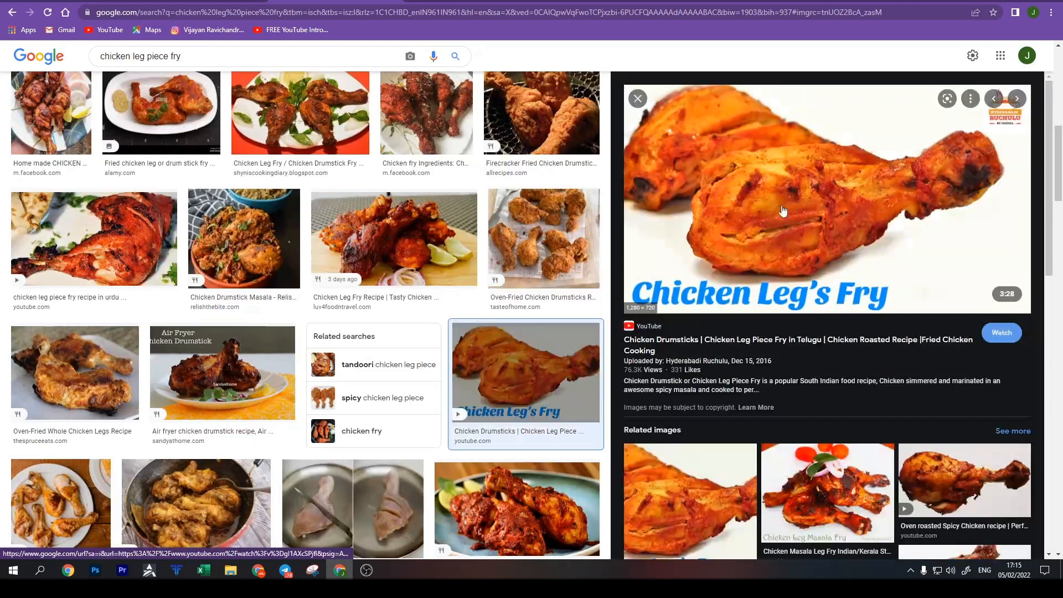
right_click(889, 173)
click(930, 291)
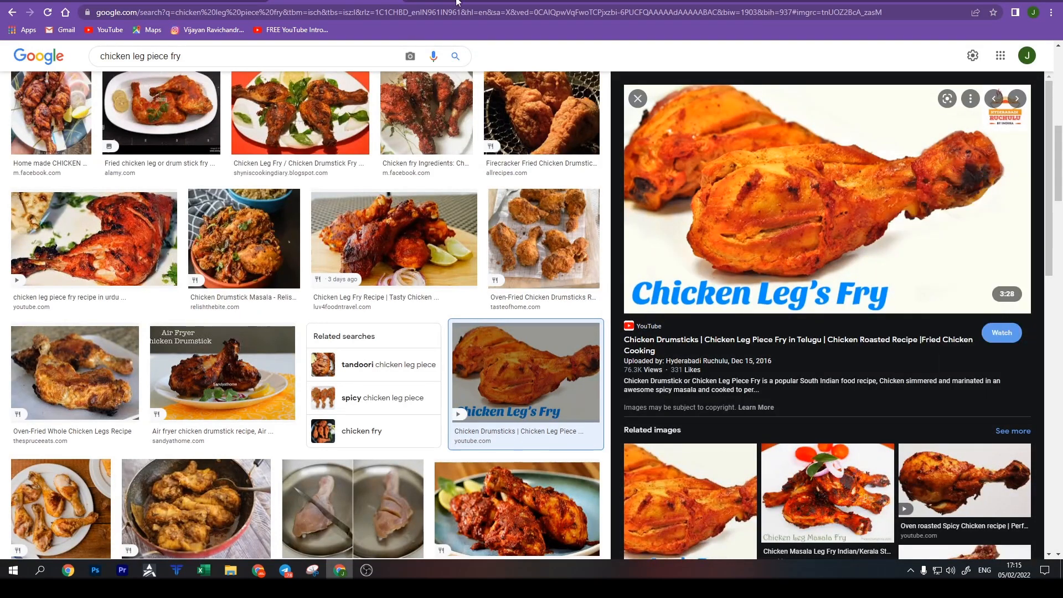
key(ctrl+Tab)
right_click(455, 172)
click(491, 192)
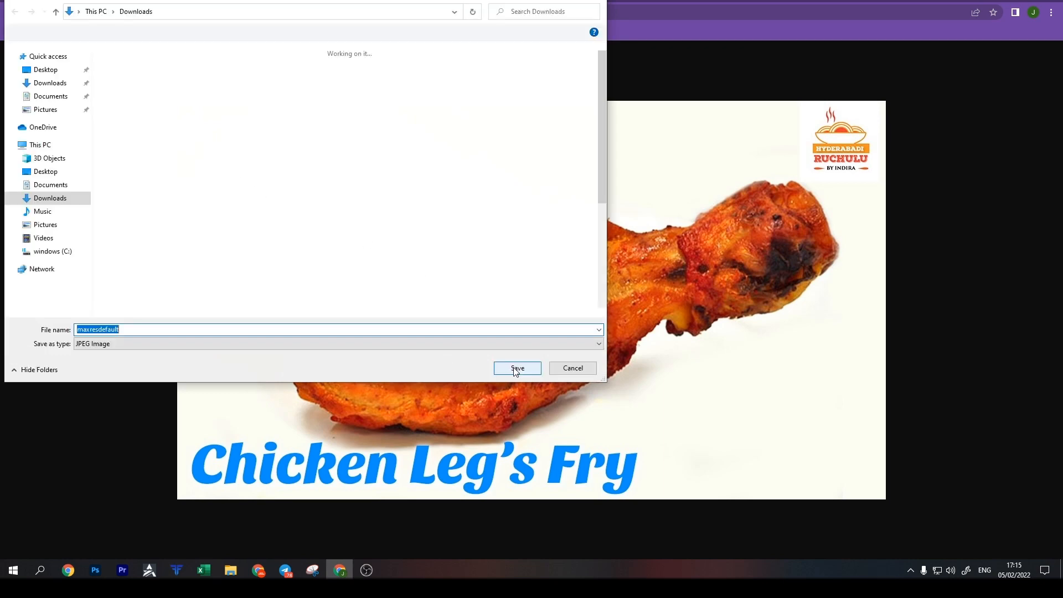
click(514, 367)
click(525, 1)
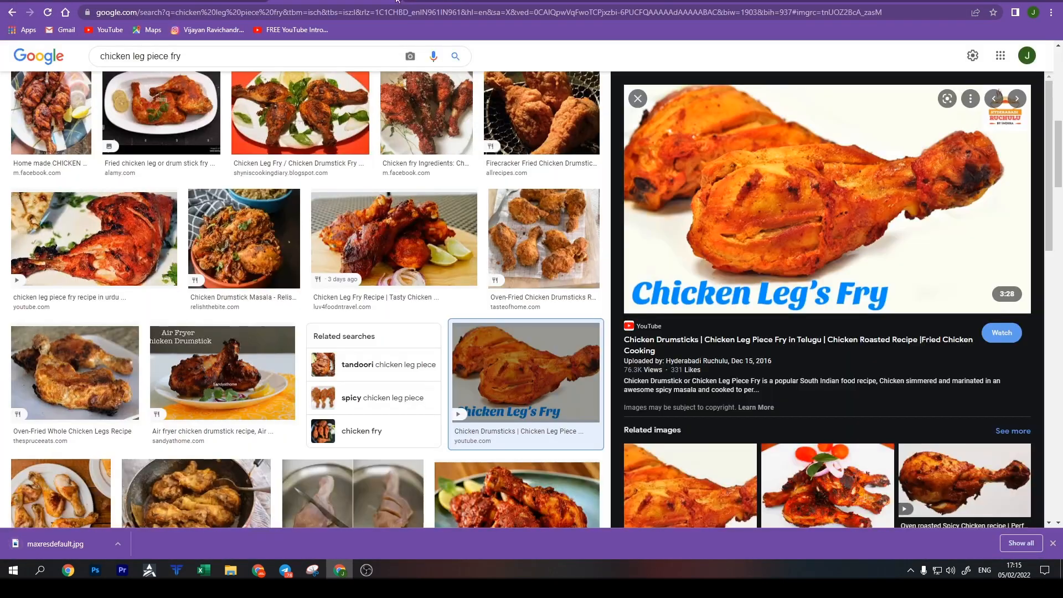
Examine the thumbnail designs on the Irfan's view channel's video page for style reference.
click(393, 2)
scroll(445, 285, down, 2)
scroll(444, 285, up, 3)
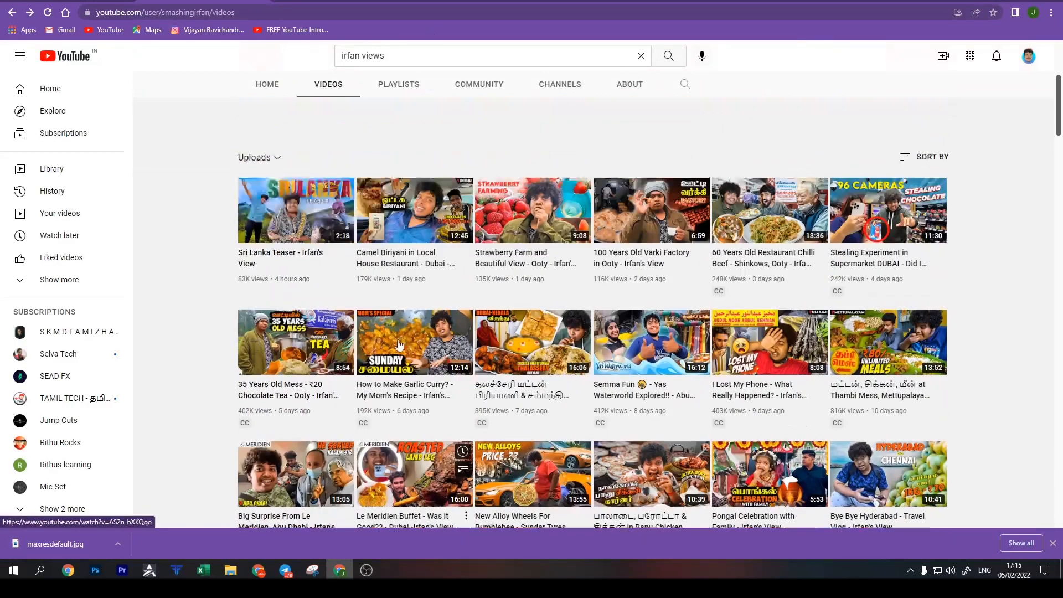
scroll(352, 372, down, 2)
scroll(352, 372, down, 2)
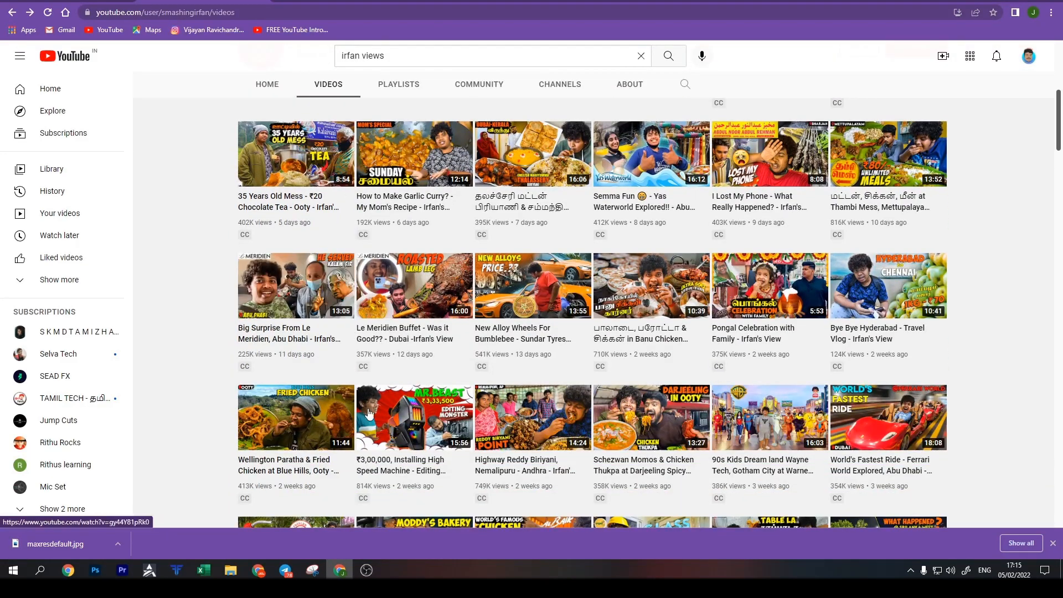
scroll(467, 186, down, 3)
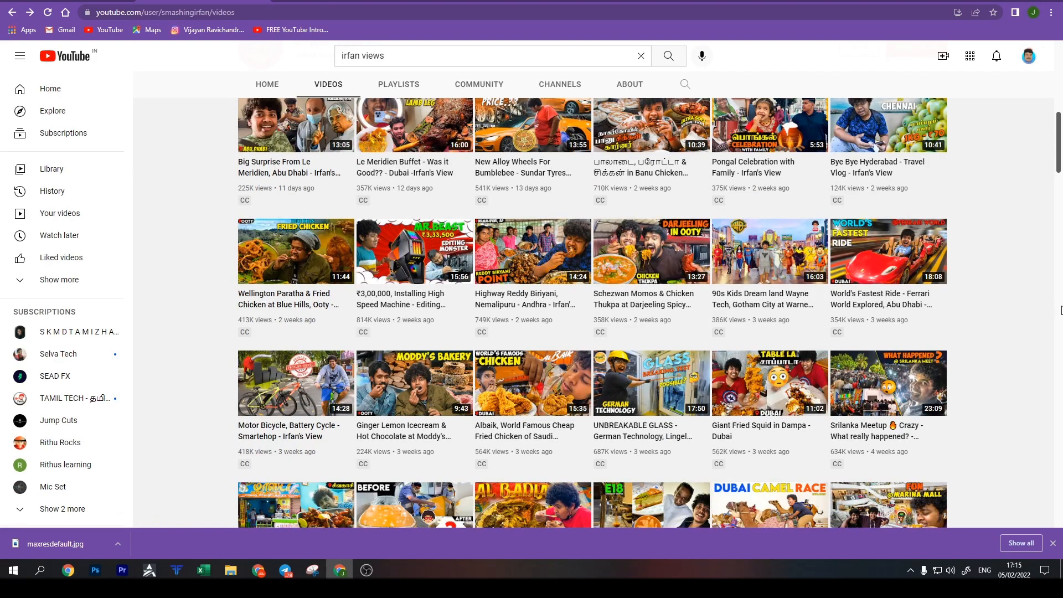
scroll(1031, 339, down, 2)
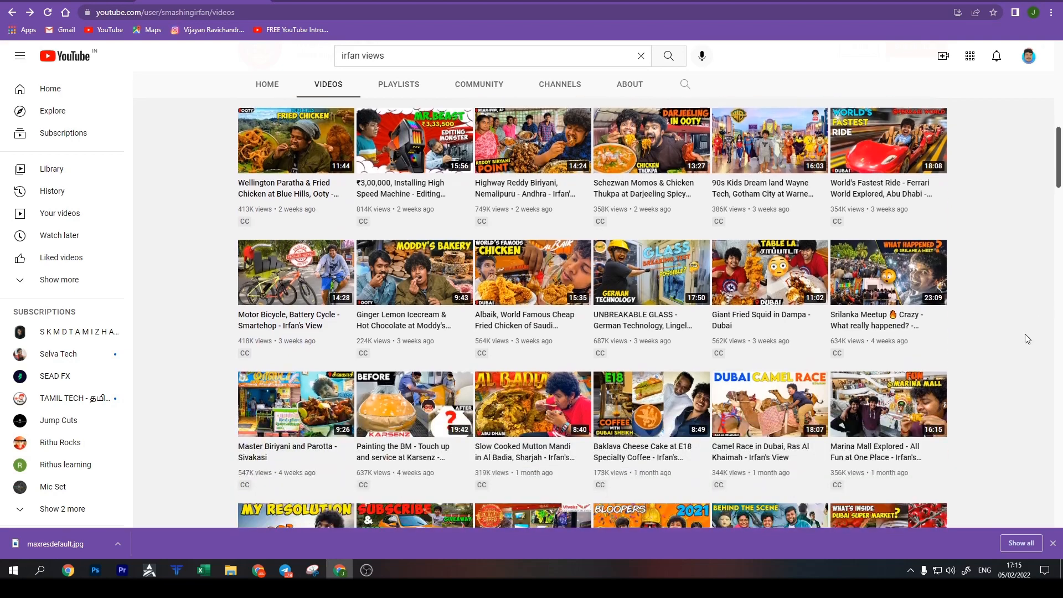
Switch to Photoshop and open maxresdefault, thumb__700_0_0_0_auto and maxresdefault (3) from Downloads, plus the portrait photo IMG_20210901_205643.jpg.
click(96, 570)
click(22, 2)
click(39, 8)
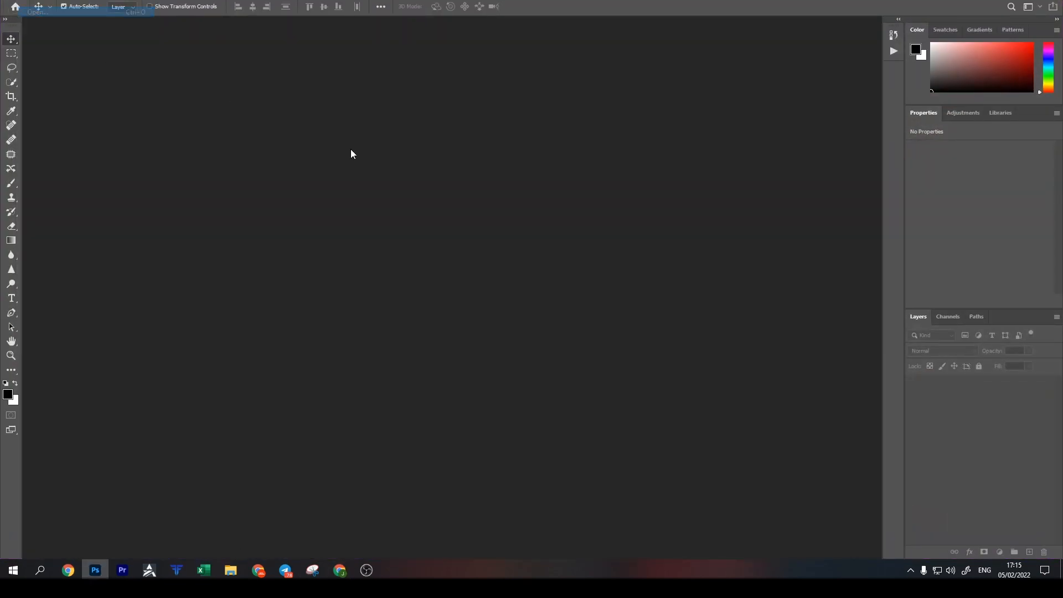
click(95, 82)
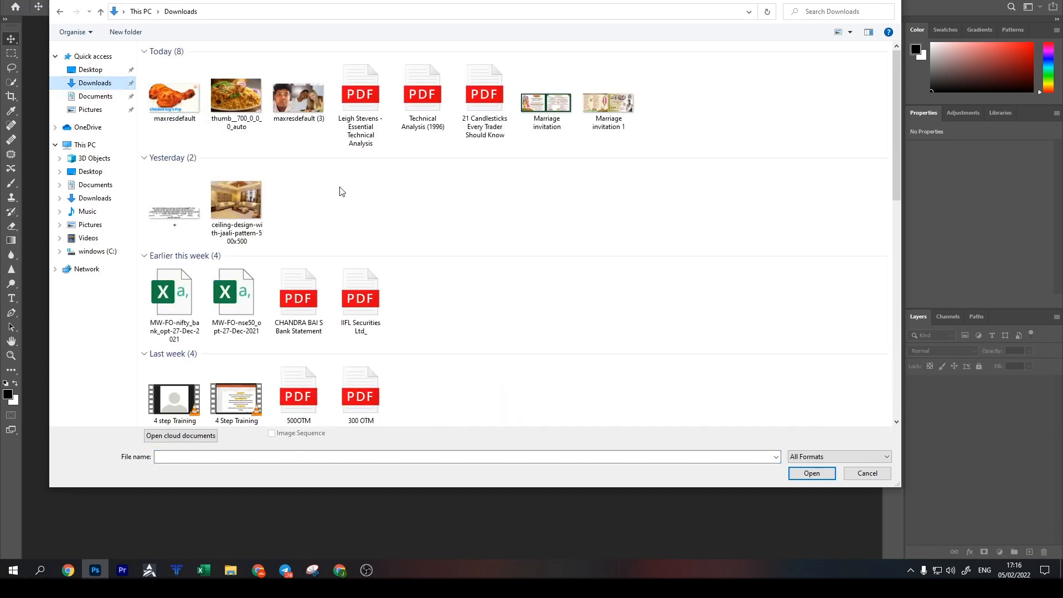
click(189, 123)
ctrl+click(251, 117)
ctrl+click(308, 122)
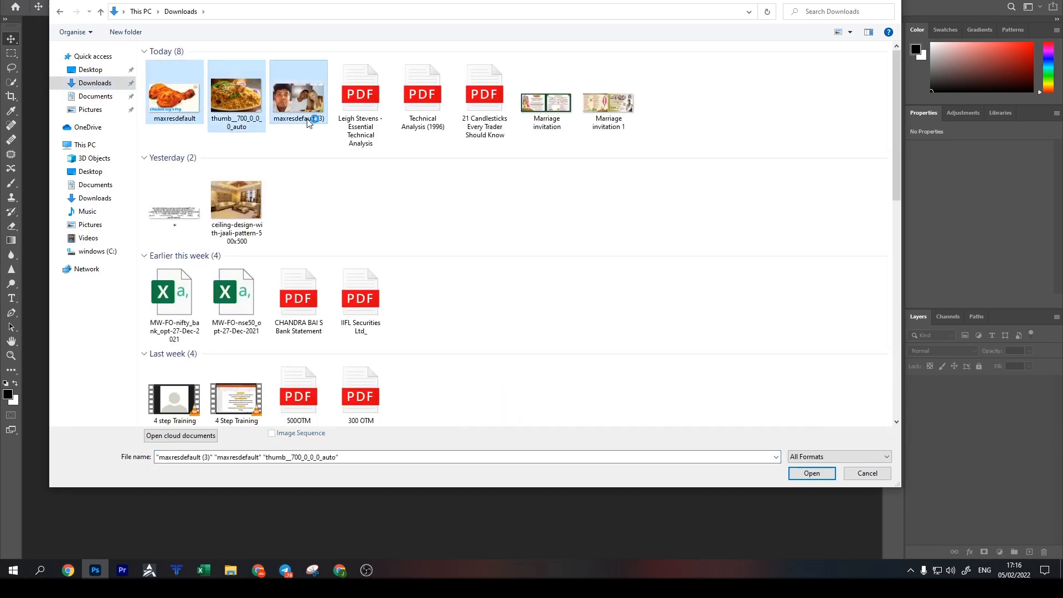
click(829, 476)
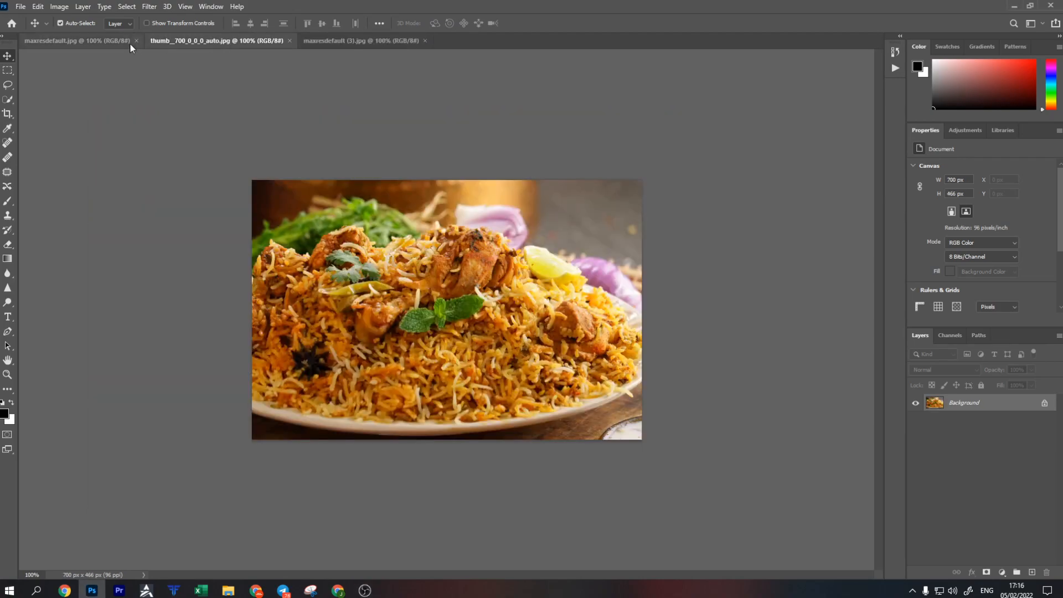
click(131, 43)
click(21, 6)
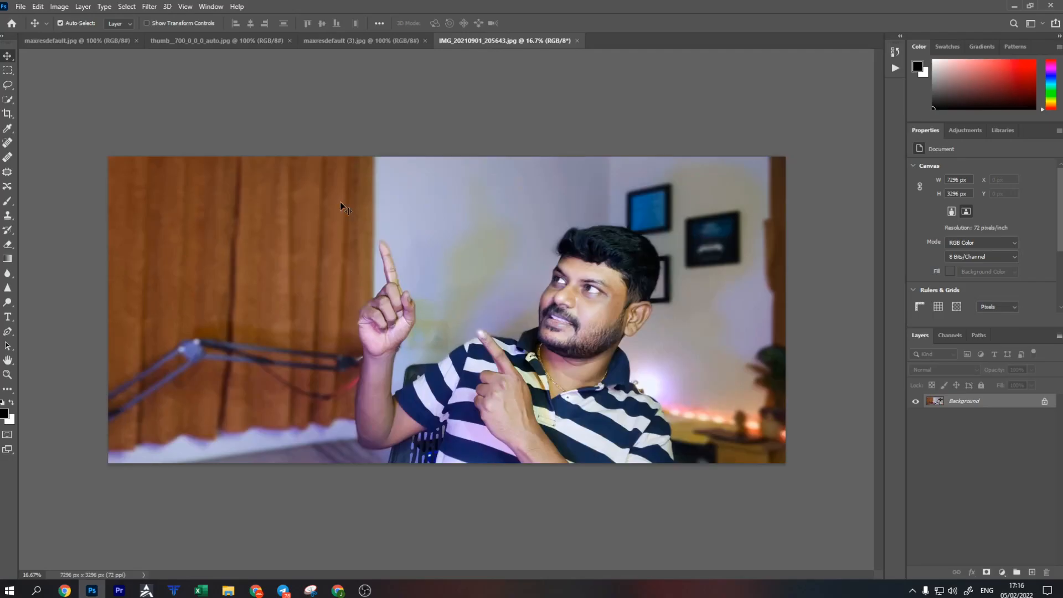
Create a new 1920 × 1080 px, 72 ppi document with a white background and clear its guides.
click(20, 6)
click(25, 18)
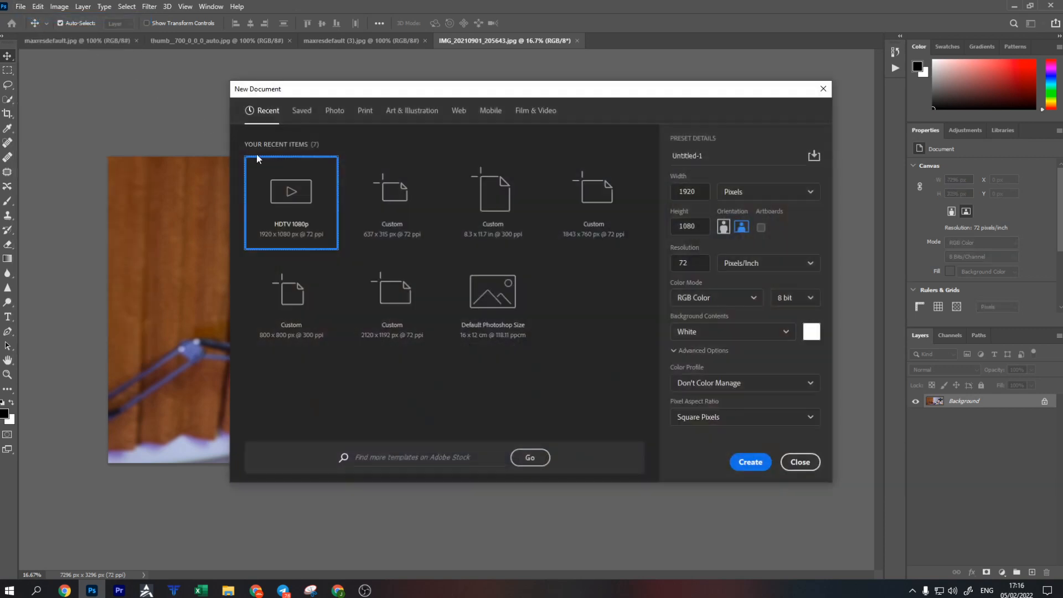
click(699, 195)
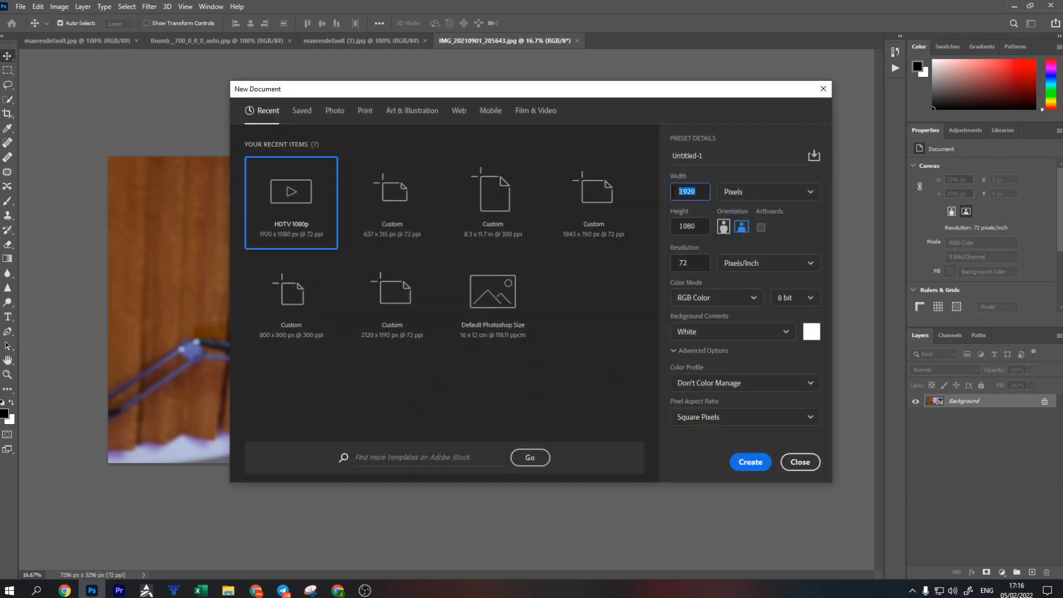
click(673, 226)
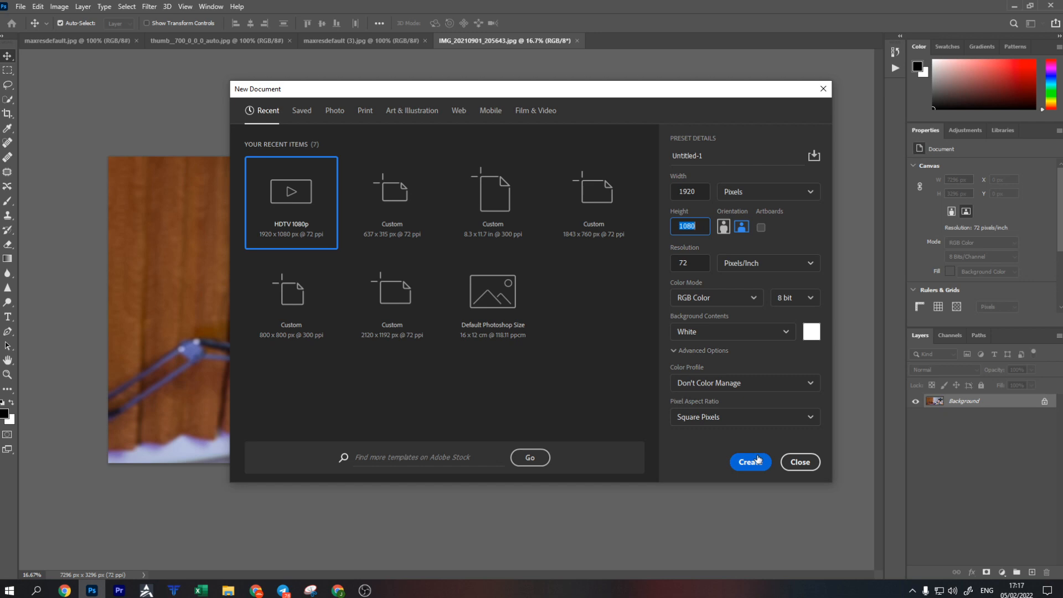
click(750, 462)
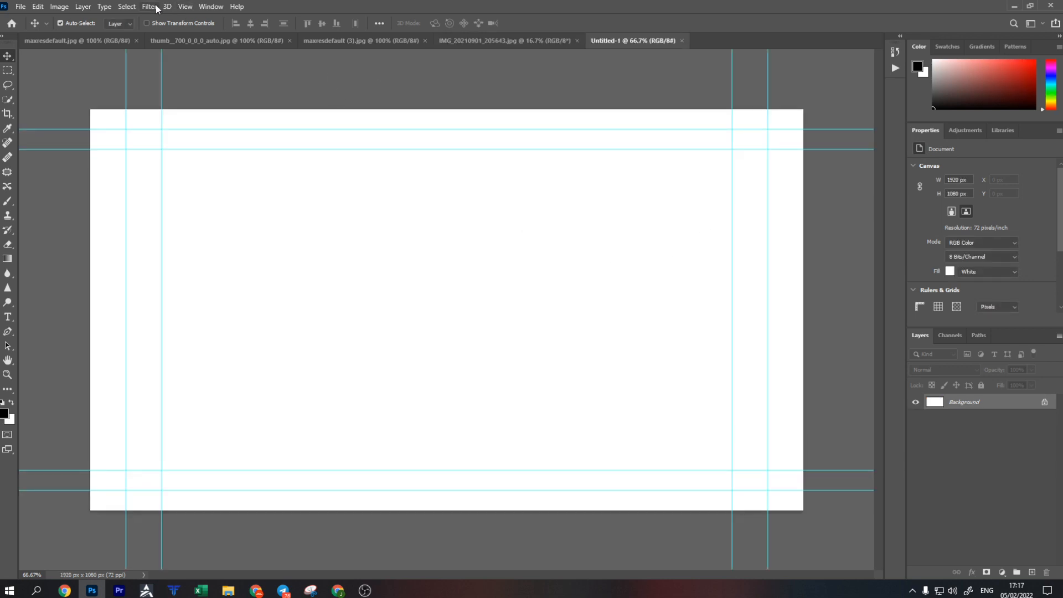
click(185, 6)
click(219, 227)
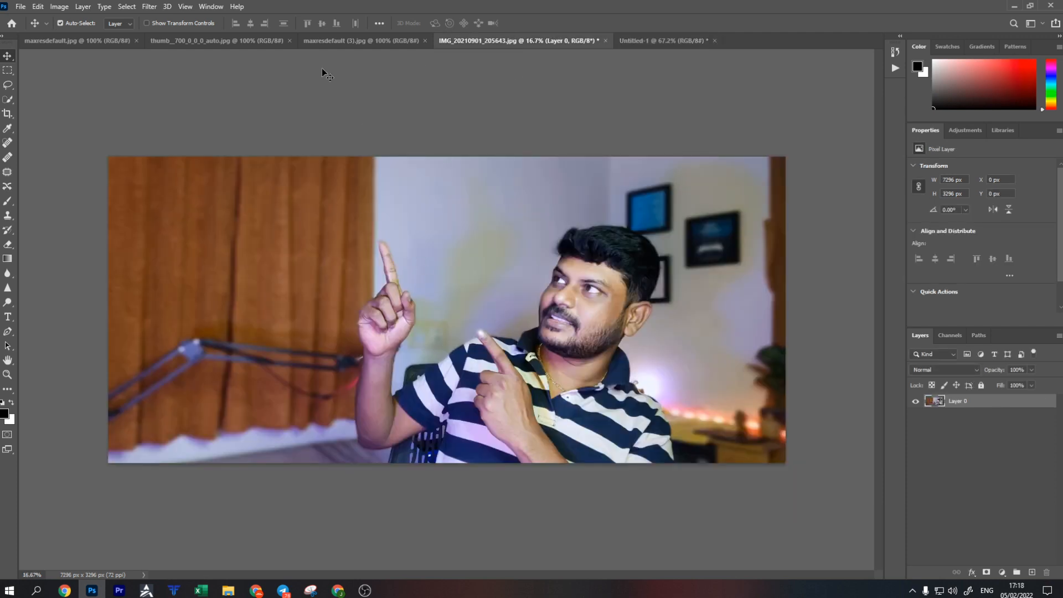
Trace a closed Pen tool path around the biryani and its plate in the thumb__700_0_0_0_auto image.
click(202, 41)
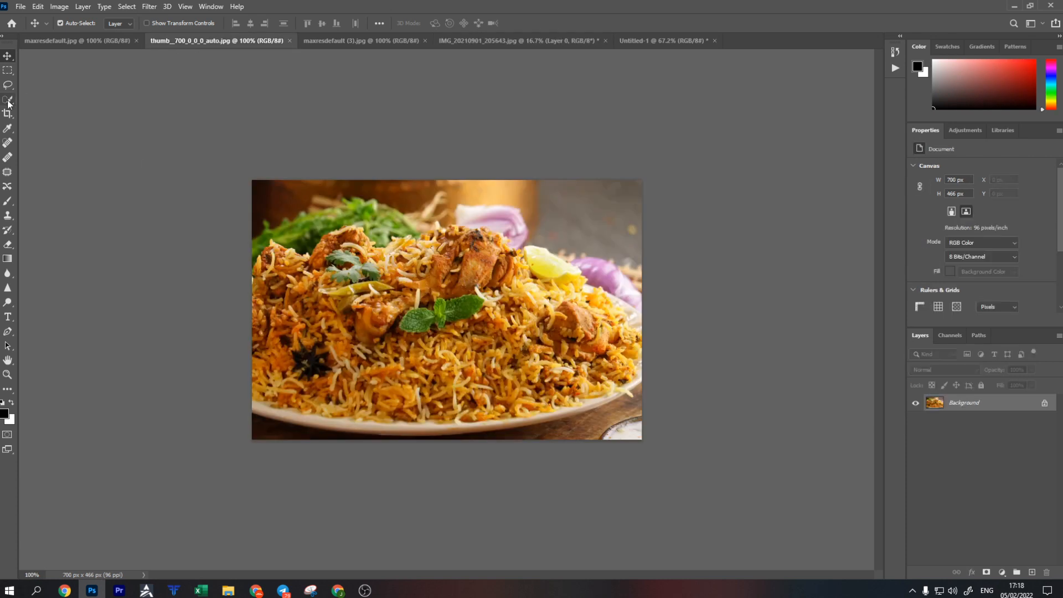
click(6, 332)
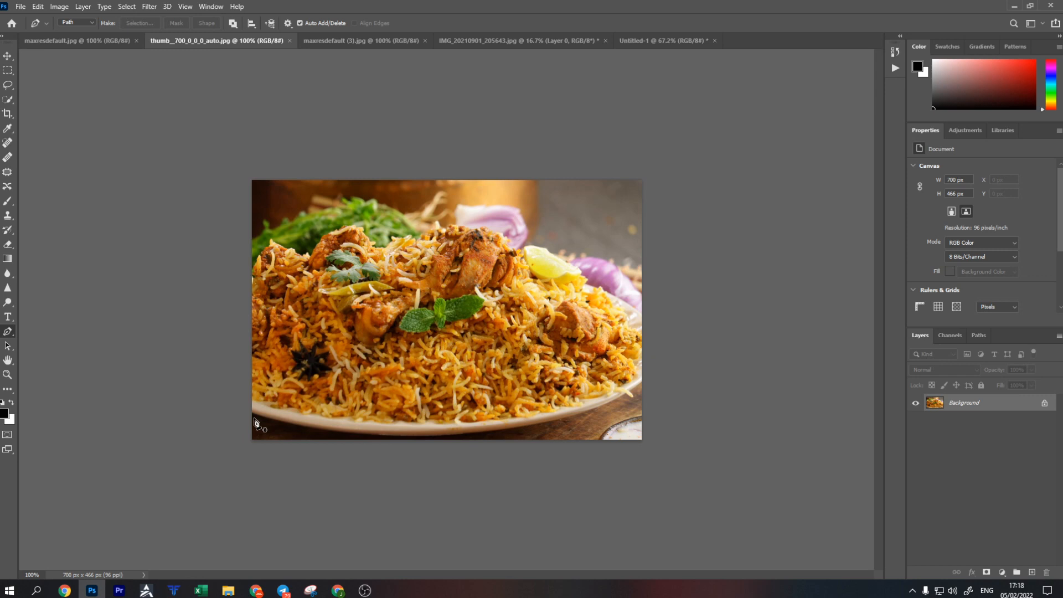
click(254, 414)
click(273, 421)
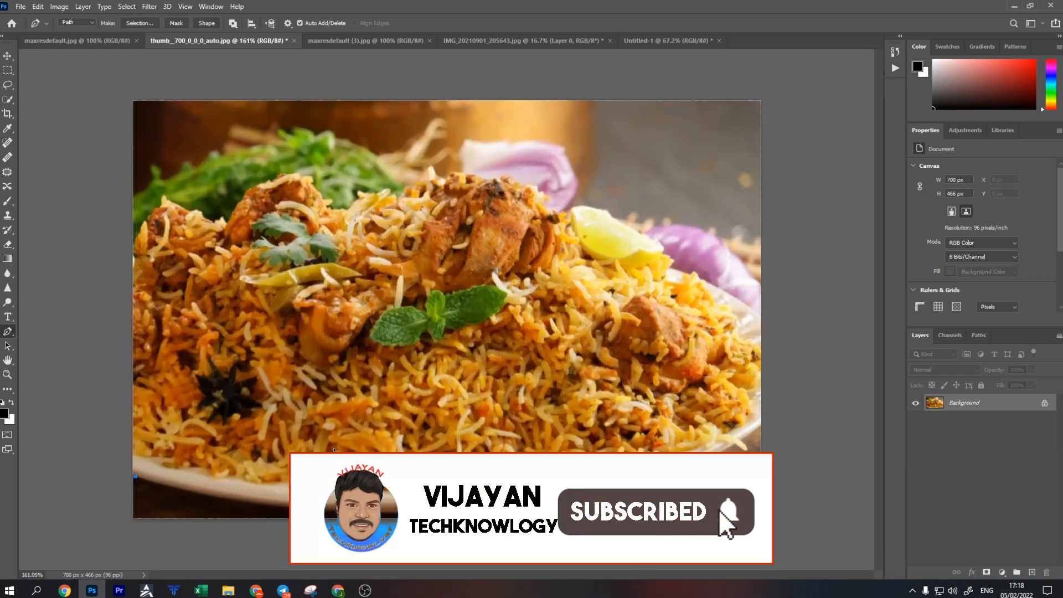
scroll(156, 502, up, 5)
click(161, 484)
click(231, 498)
click(350, 509)
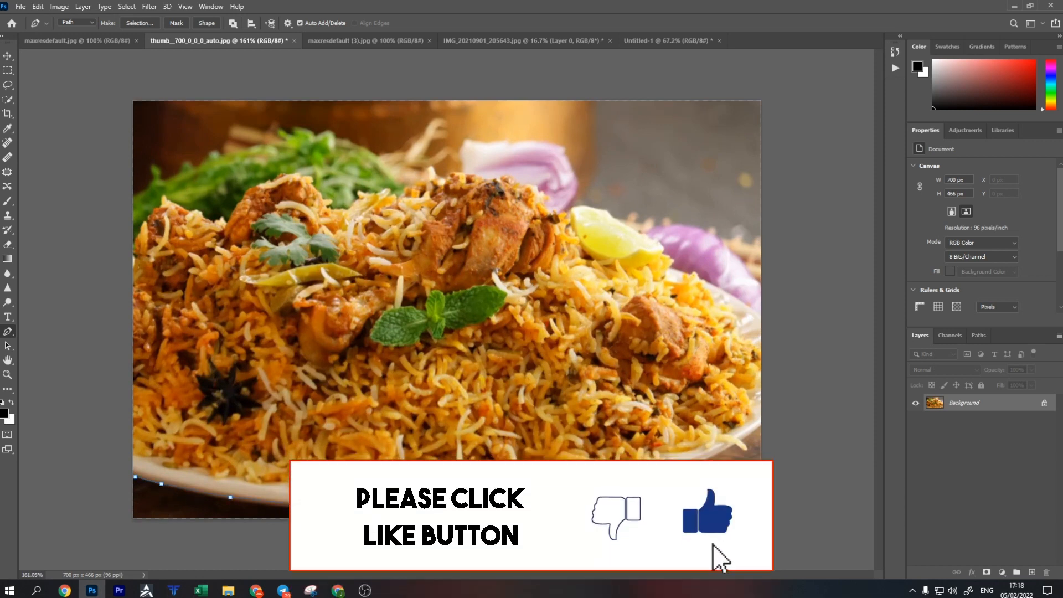
click(483, 507)
click(610, 487)
click(717, 455)
click(752, 431)
click(760, 316)
click(728, 290)
click(709, 282)
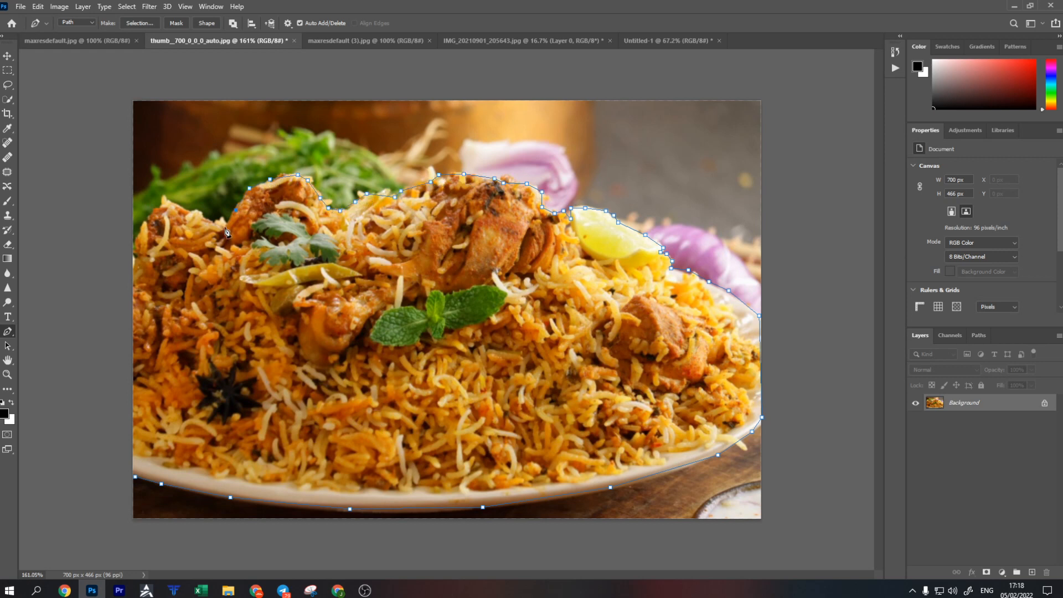
click(136, 476)
Convert the biryani path into a selection and add a layer mask that hides the background.
right_click(305, 287)
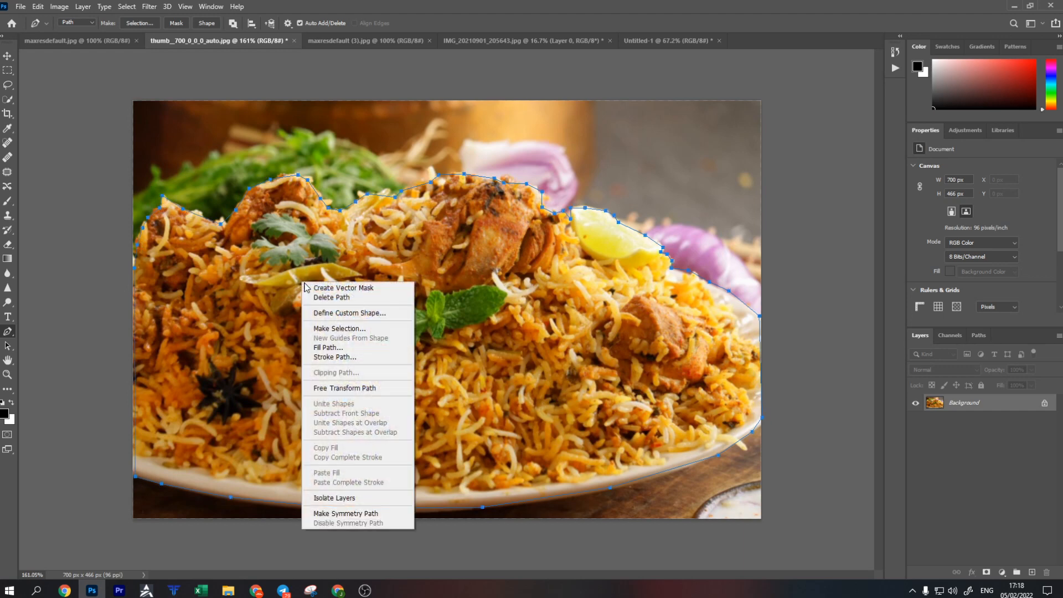
click(339, 329)
click(587, 159)
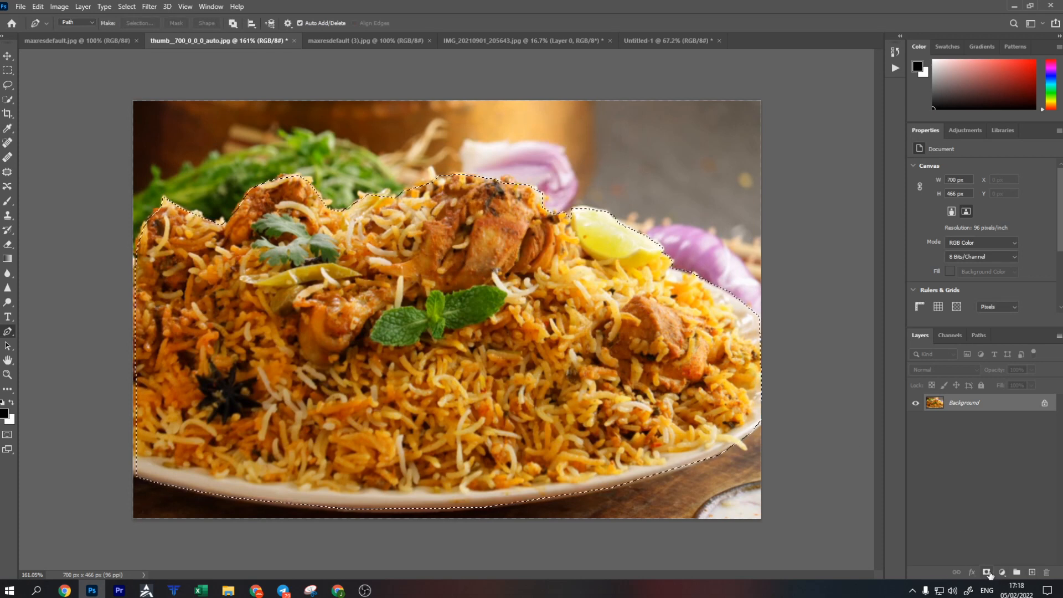
click(988, 572)
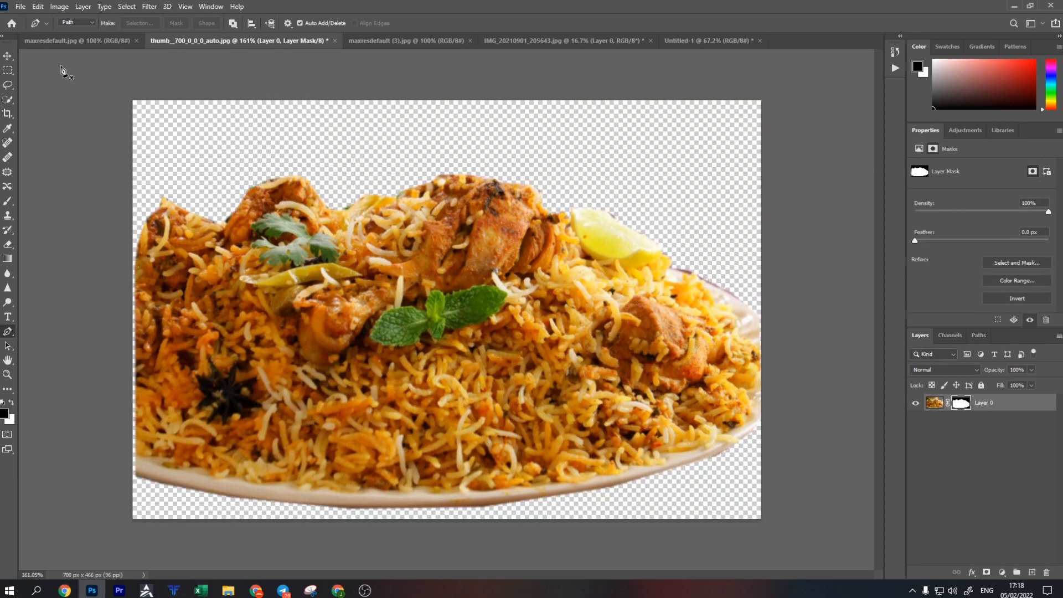
Move the masked biryani into the Untitled-1 document, then enlarge it and tilt it clockwise to fill the canvas's lower left.
click(8, 56)
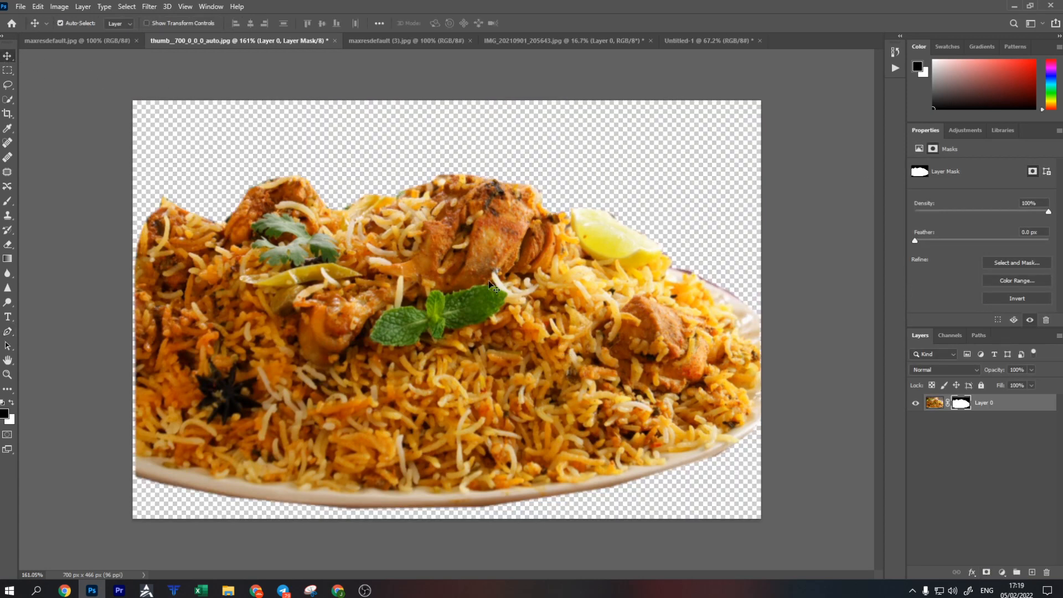
drag(509, 324, 430, 364)
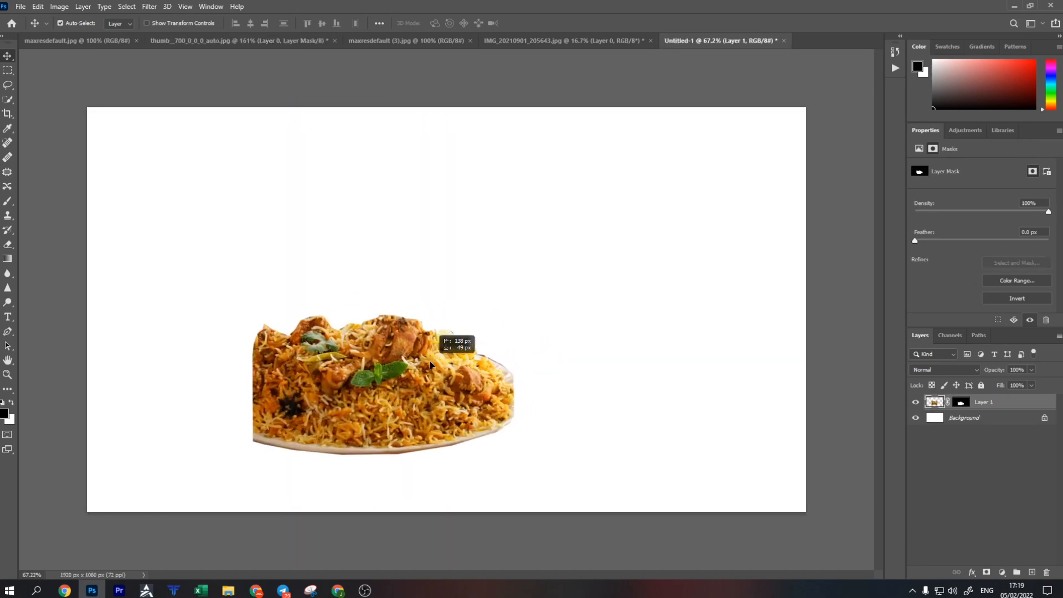
key(ctrl+t)
drag(251, 286, 167, 228)
drag(627, 228, 645, 285)
drag(521, 329, 447, 340)
drag(136, 188, 106, 152)
key(Return)
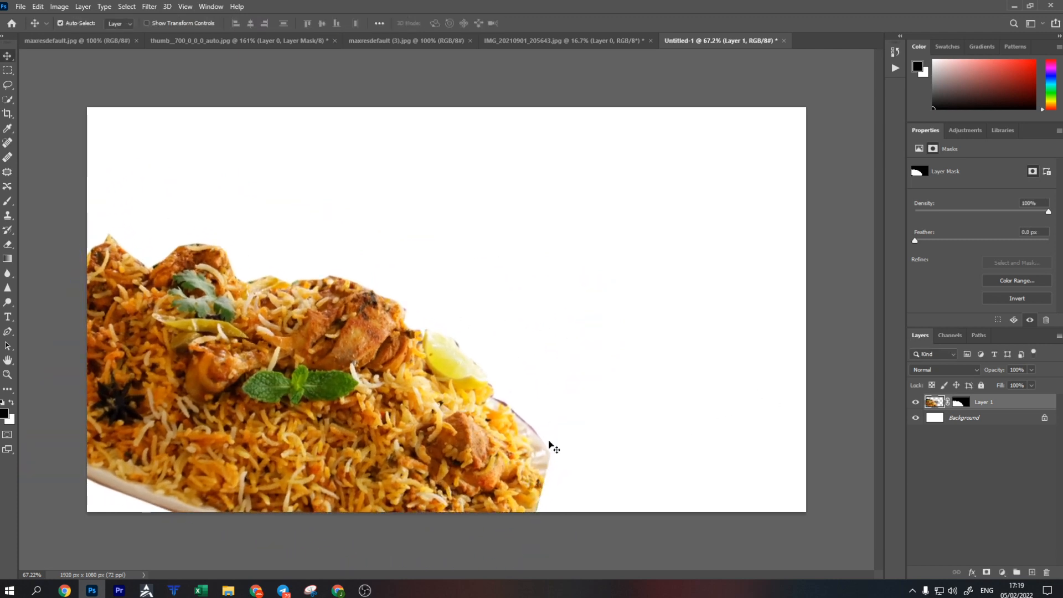
Refine the biryani's size, tilt and position so it sits slightly further right in the canvas's lower-left corner.
key(ctrl+t)
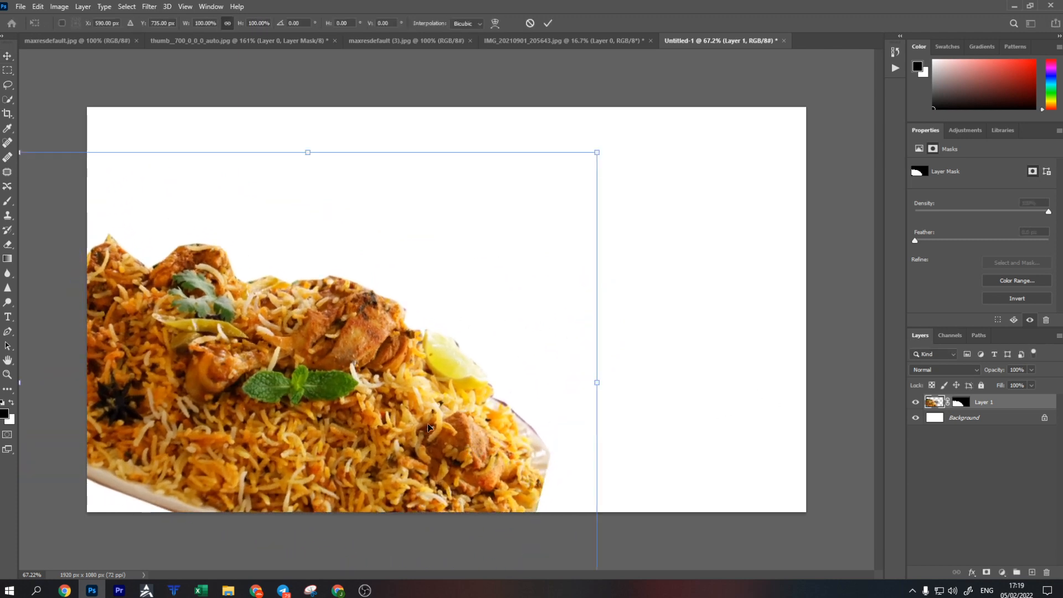
drag(428, 427, 475, 363)
drag(663, 568, 671, 556)
drag(566, 411, 544, 455)
drag(399, 398, 394, 420)
click(547, 22)
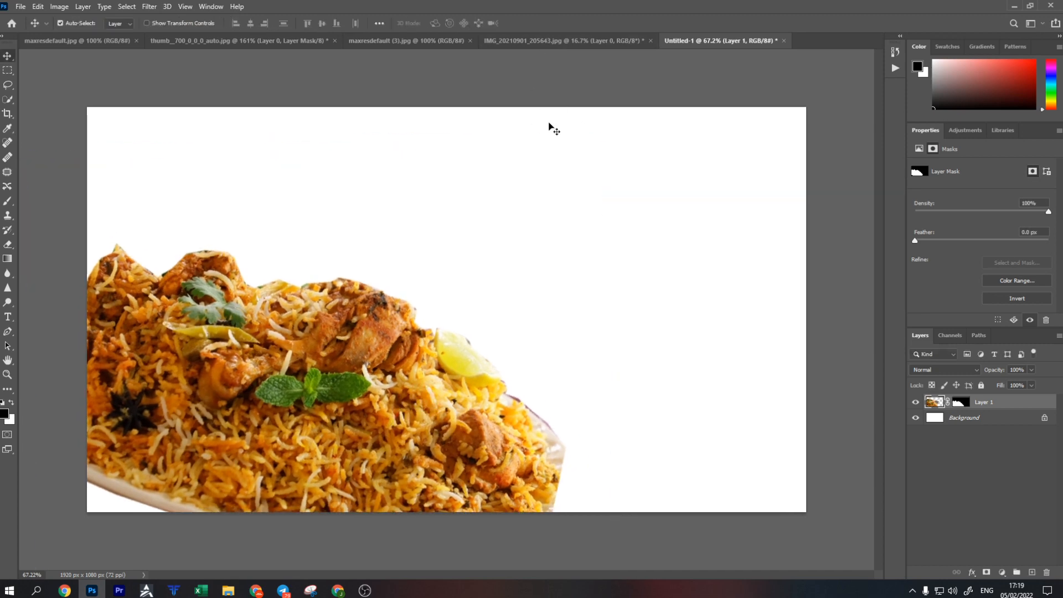
Trace a Pen tool path around the curly-haired man's head and shoulders at the left of the maxresdefault (3) image.
click(166, 40)
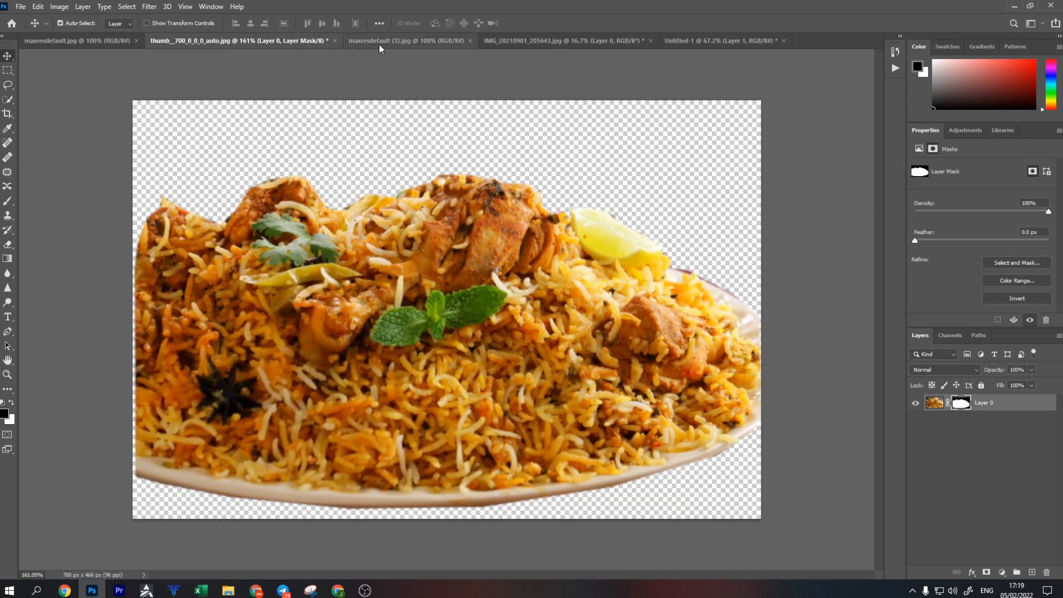
click(382, 40)
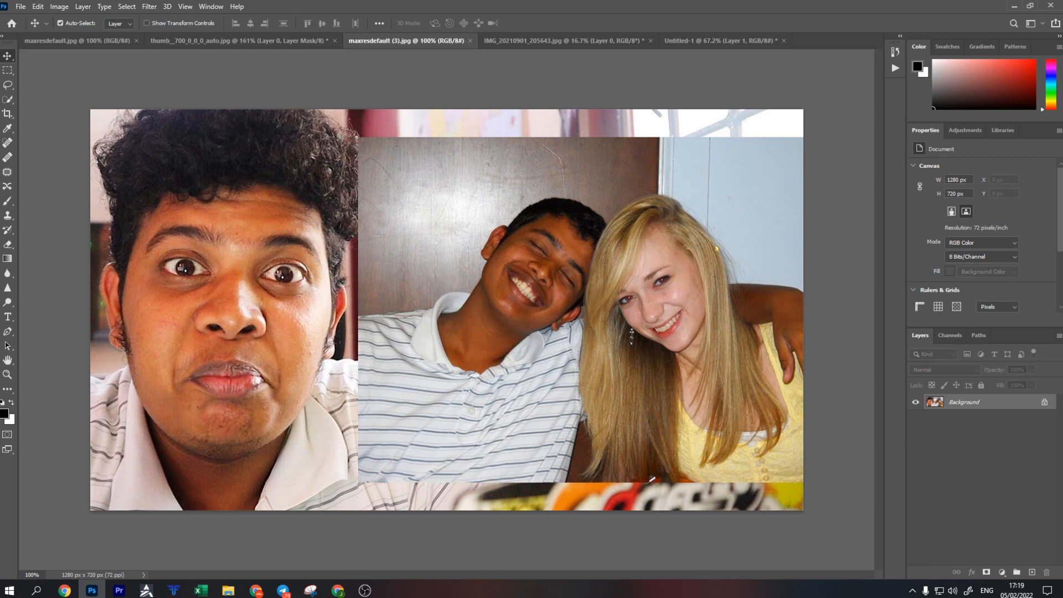
click(8, 331)
click(89, 376)
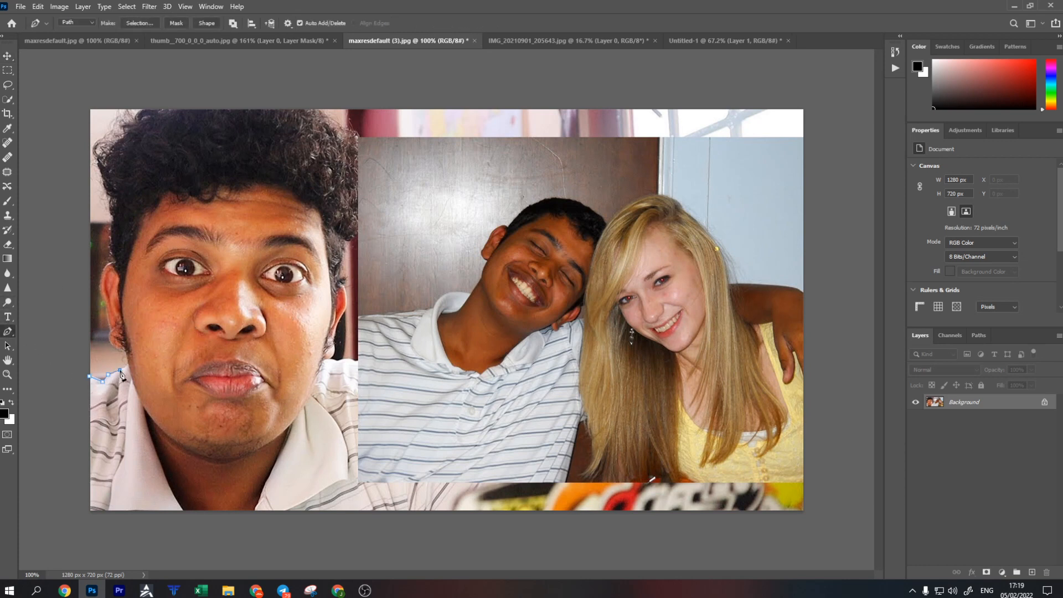
click(118, 261)
click(109, 246)
click(114, 237)
click(113, 227)
click(116, 215)
click(98, 156)
click(105, 155)
click(117, 143)
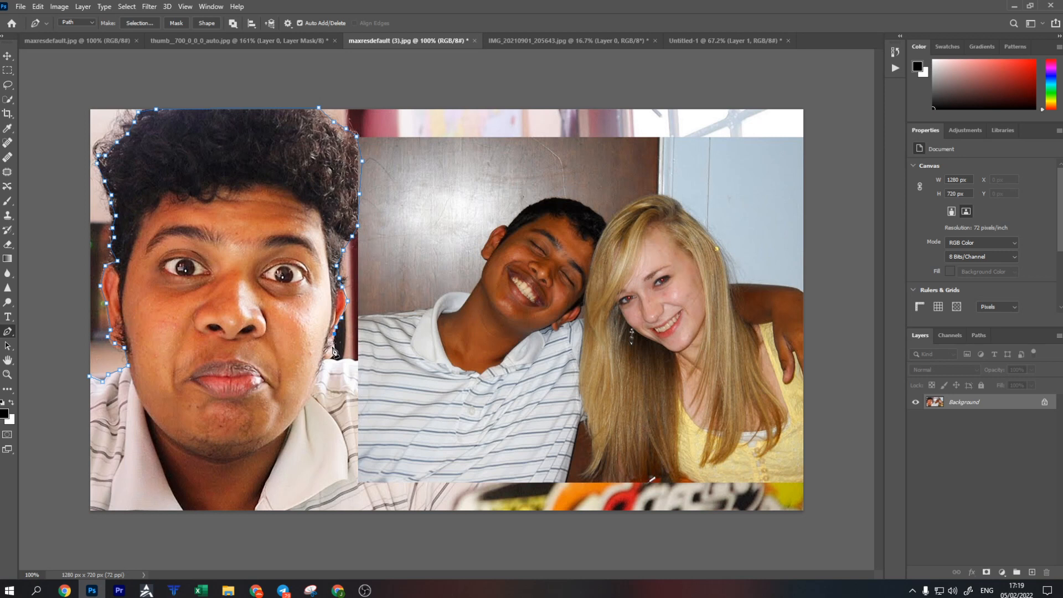
click(396, 430)
click(434, 484)
click(444, 507)
click(445, 517)
Convert the man's path into a selection with a 0.5 px feather and add a layer mask that hides the background.
right_click(202, 347)
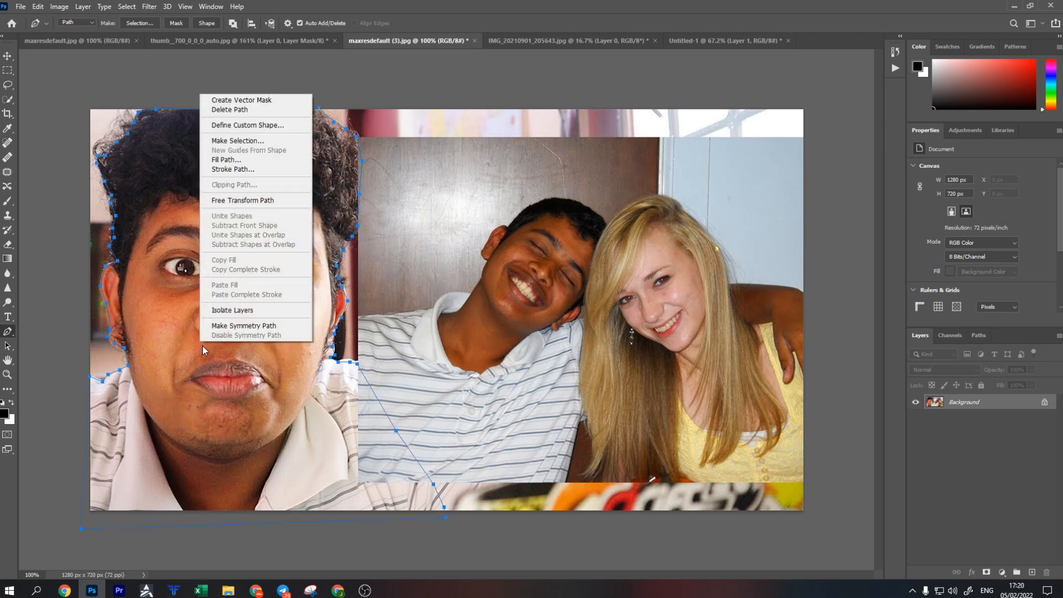
click(238, 141)
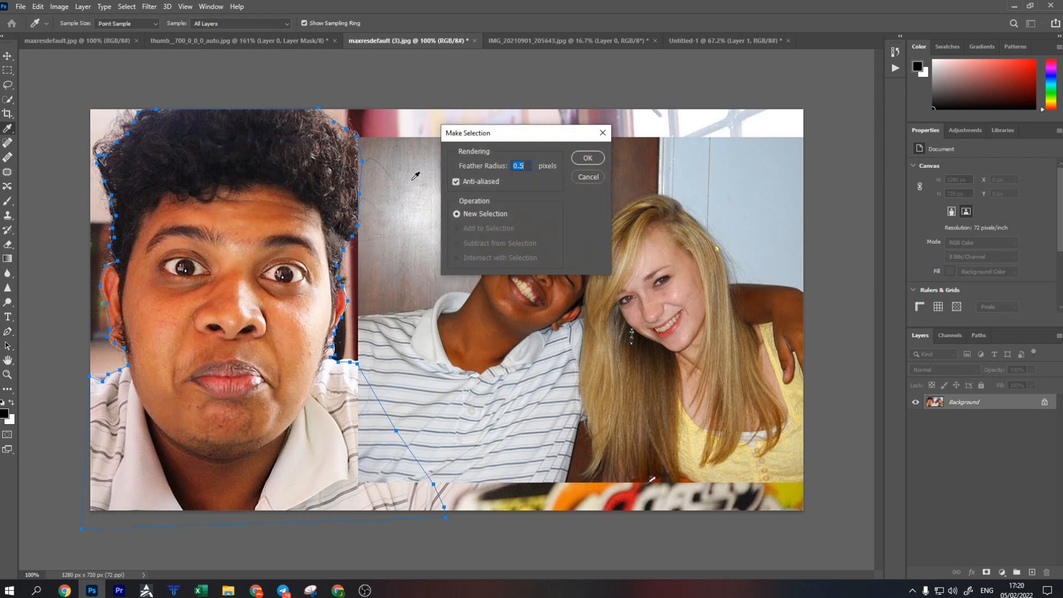
click(585, 156)
click(986, 572)
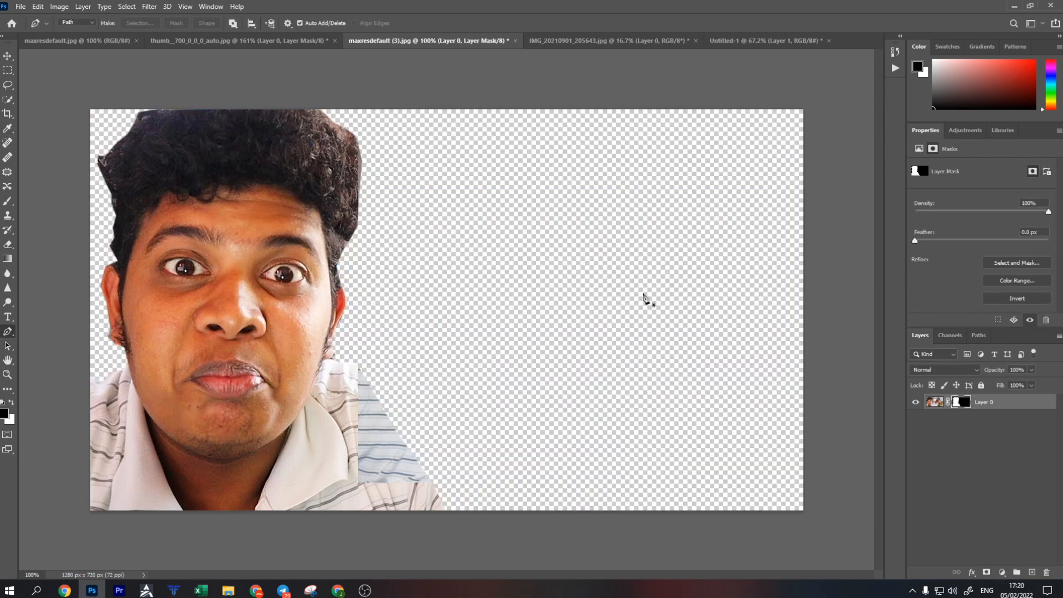
Move the man's cut-out into Untitled-1, place its layer beneath the biryani layer and position his face above the food.
key(v)
drag(281, 267, 328, 252)
drag(1015, 407, 1001, 426)
drag(311, 252, 255, 191)
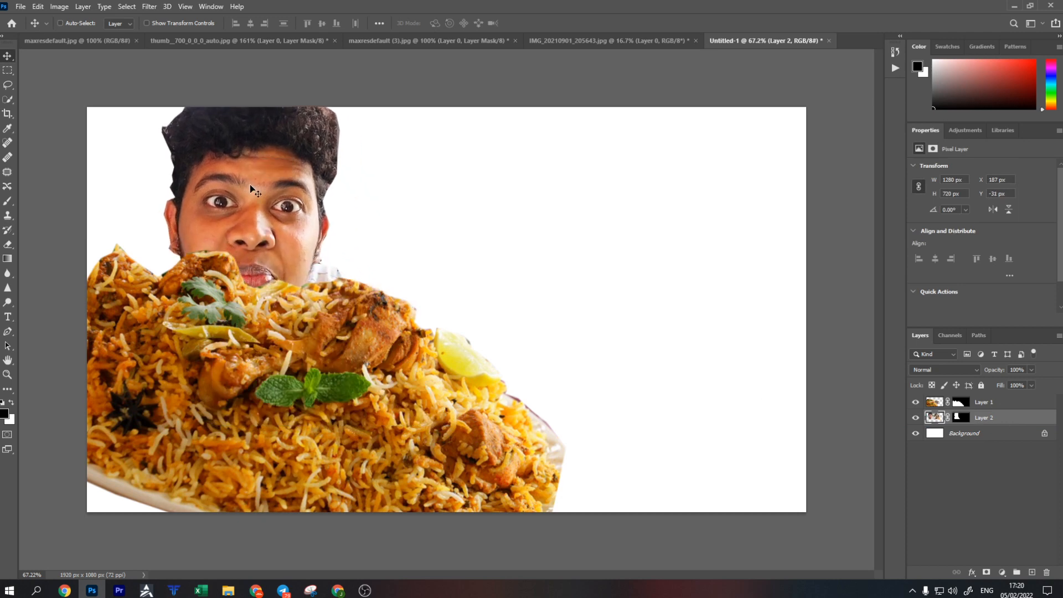
key(ctrl+t)
drag(631, 362, 683, 396)
drag(583, 303, 607, 283)
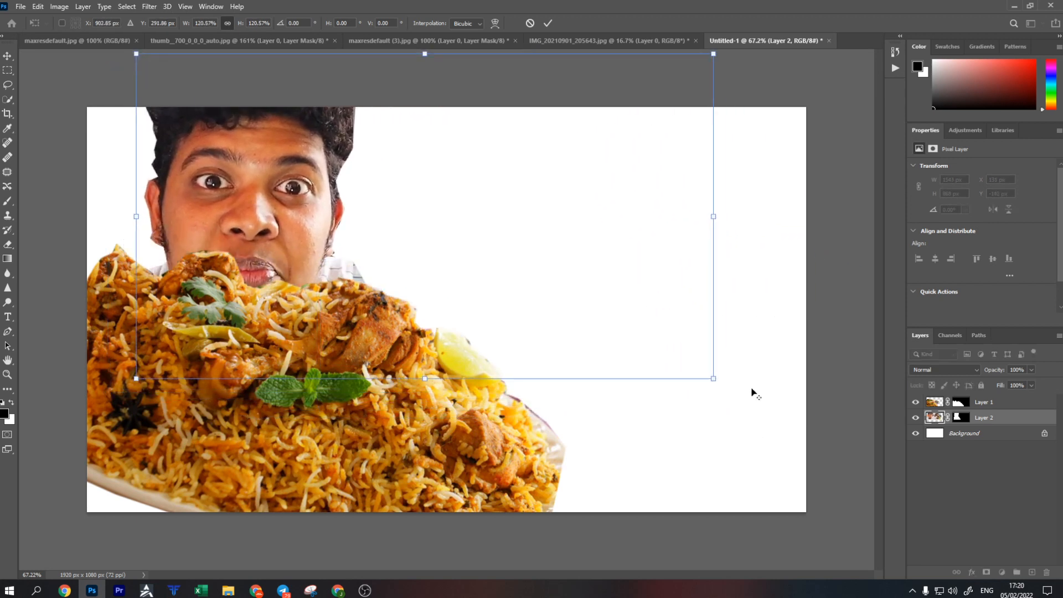
drag(712, 379, 695, 369)
Move the man's cut-out to the right and lower the biryani slightly so that his whole face shows above it.
drag(600, 334, 654, 335)
click(559, 41)
click(764, 40)
drag(247, 324, 239, 347)
drag(450, 219, 513, 220)
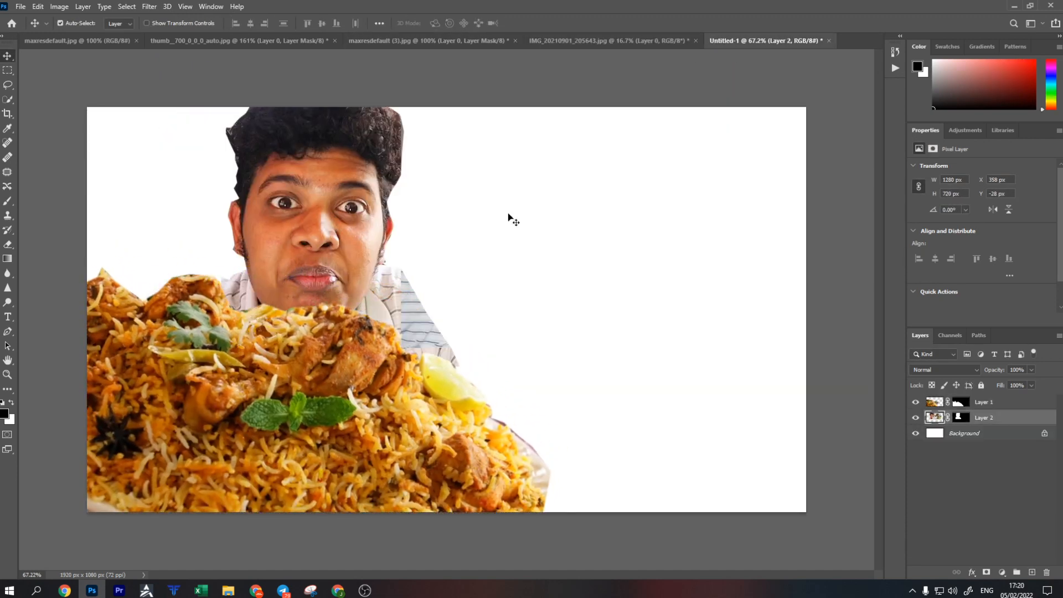
Trace a closed Pen tool path around both chicken legs in the maxresdefault image, leaving out the logo and title.
click(392, 40)
click(764, 40)
click(532, 41)
click(233, 40)
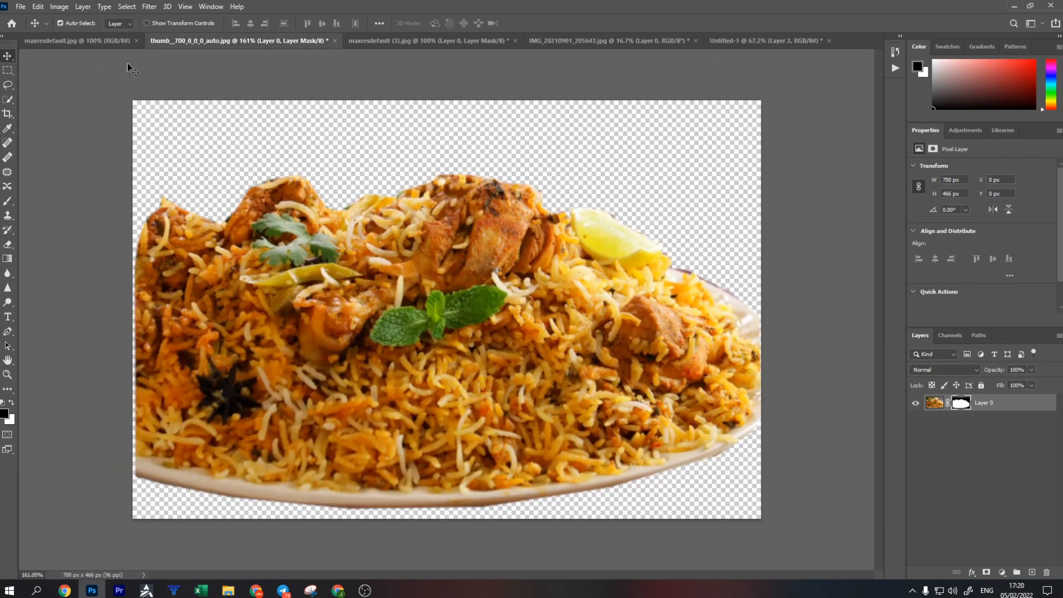
click(78, 40)
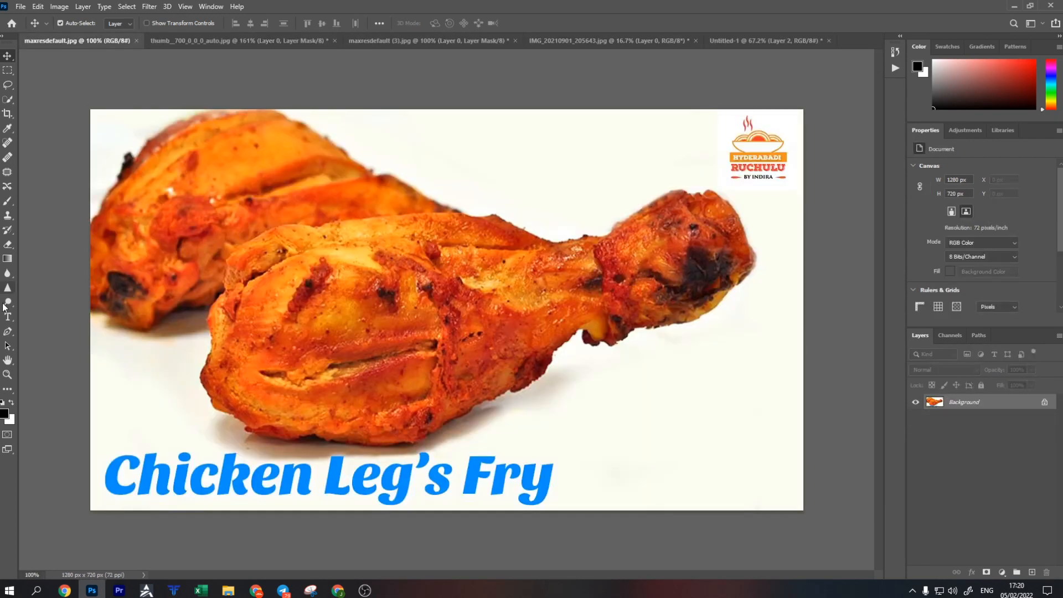
click(8, 331)
drag(89, 309, 100, 308)
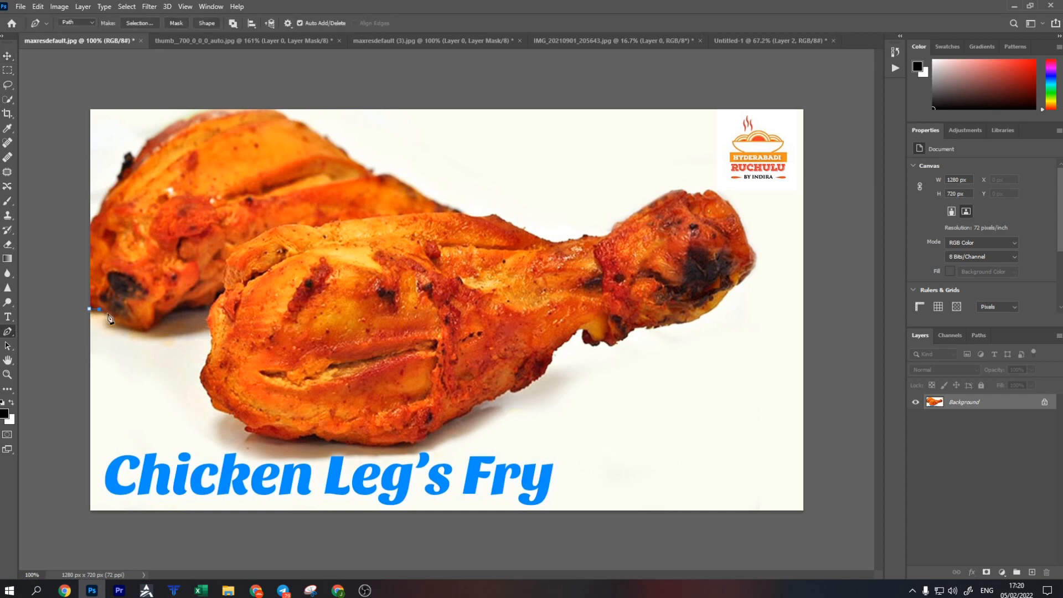
click(141, 326)
click(148, 329)
click(164, 319)
click(169, 314)
click(178, 309)
click(195, 309)
click(204, 309)
click(212, 305)
click(209, 361)
click(205, 368)
click(202, 375)
click(203, 383)
click(207, 394)
click(215, 403)
click(220, 406)
click(226, 413)
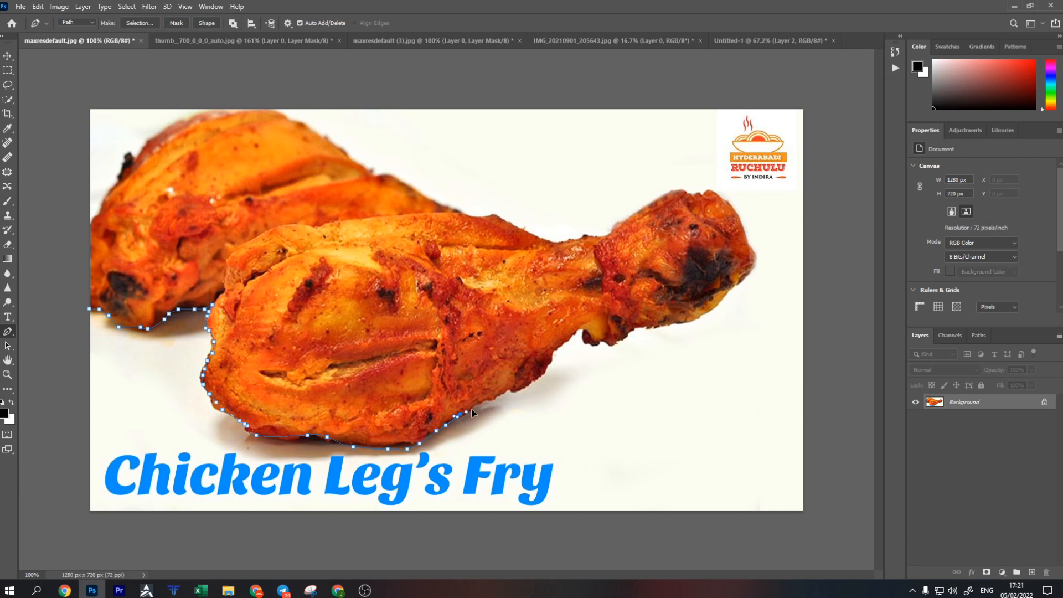
drag(554, 364, 617, 347)
drag(713, 316, 751, 255)
drag(713, 196, 634, 213)
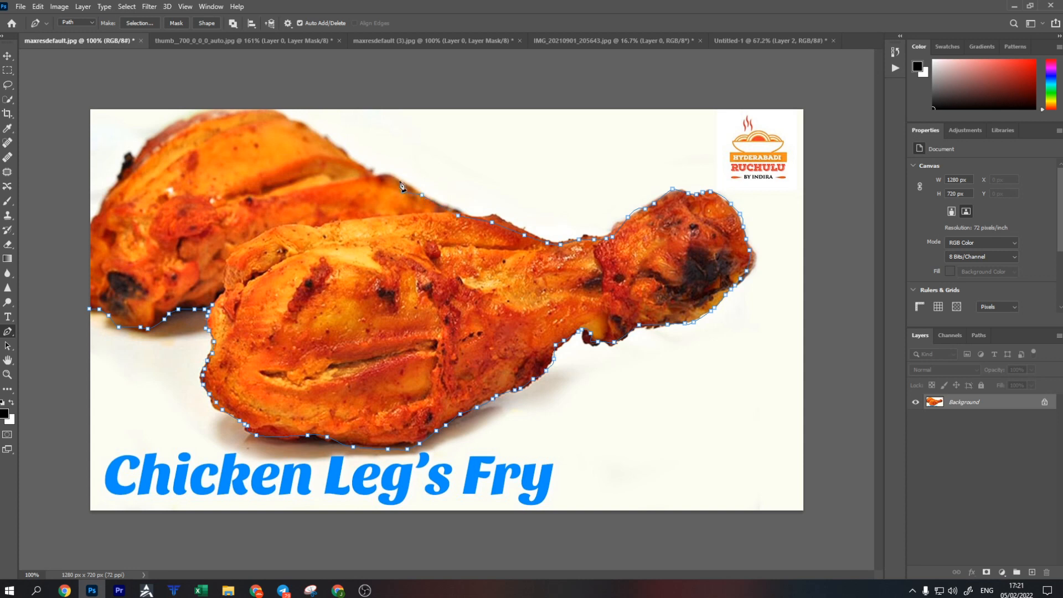
drag(91, 235, 90, 308)
Convert the chicken legs path into a selection and add a layer mask that hides the rest of the image.
right_click(258, 247)
click(288, 294)
click(588, 157)
click(986, 572)
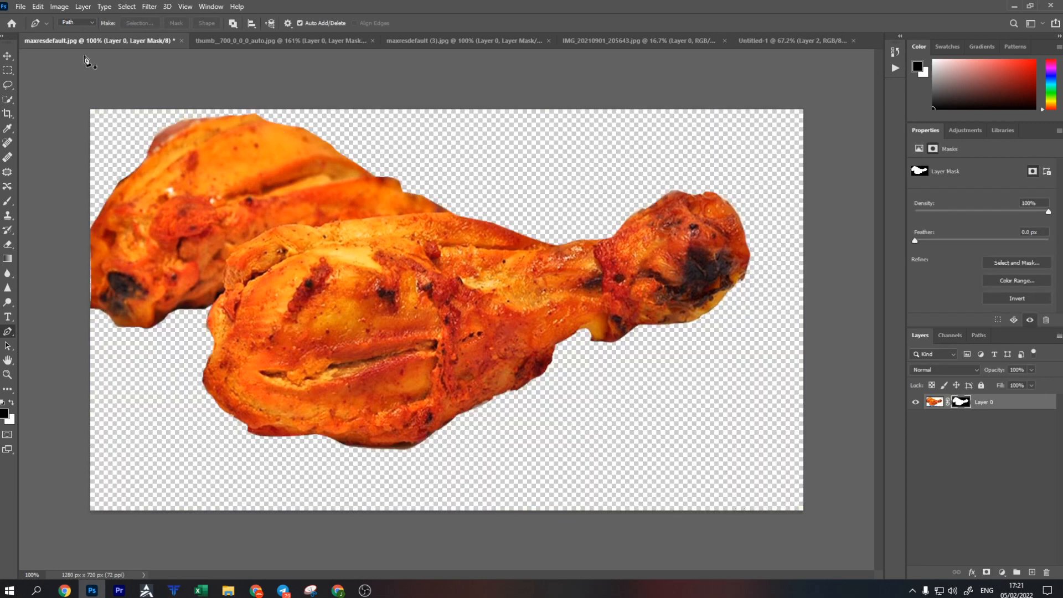
Move the masked chicken legs into Untitled-1, place them right of the biryani, then scale them down and rotate them.
click(8, 58)
drag(416, 341, 399, 397)
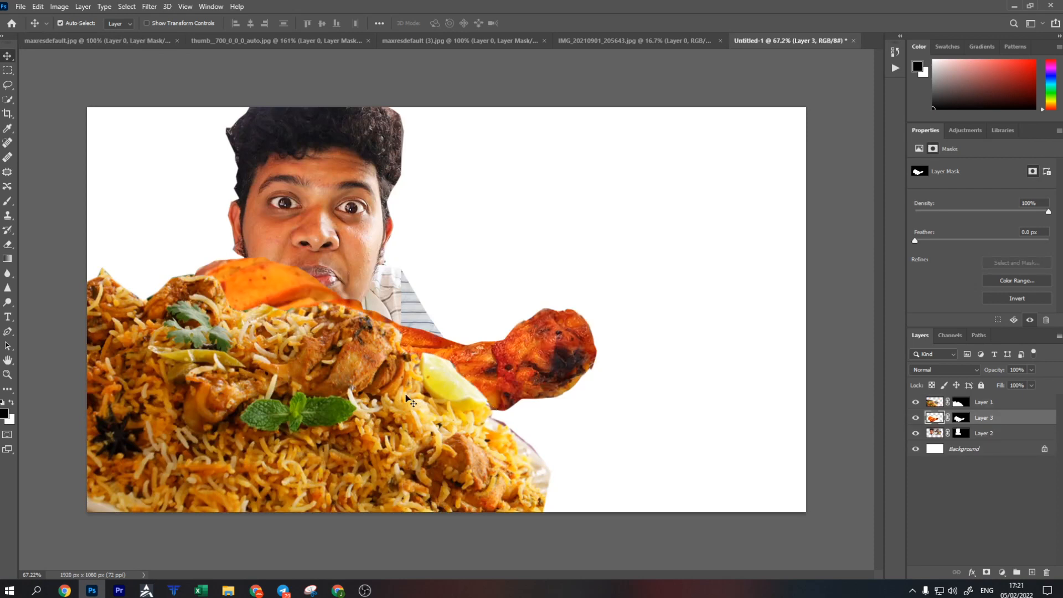
drag(537, 361, 677, 280)
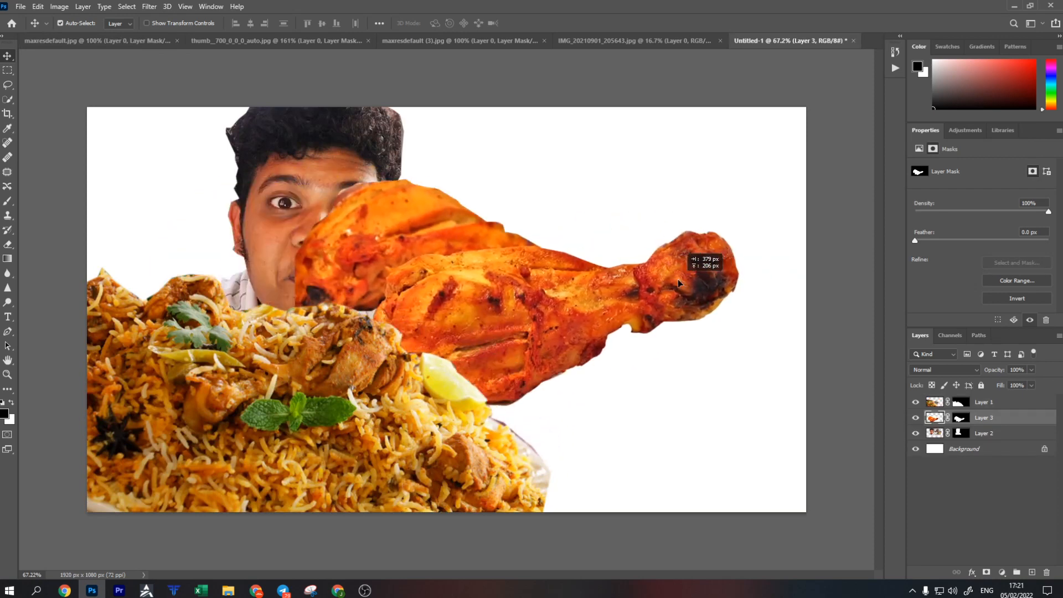
key(ctrl+t)
drag(776, 175, 705, 214)
drag(733, 423, 766, 352)
click(548, 23)
Move the chicken legs layer up the layer stack and rearrange the chicken, the man's cut-out and the biryani on the canvas.
drag(994, 422, 994, 400)
drag(582, 337, 514, 415)
drag(384, 300, 485, 316)
drag(186, 374, 175, 376)
Switch to Chrome and review the thumbnails on the Irfan's view channel's videos page.
click(599, 47)
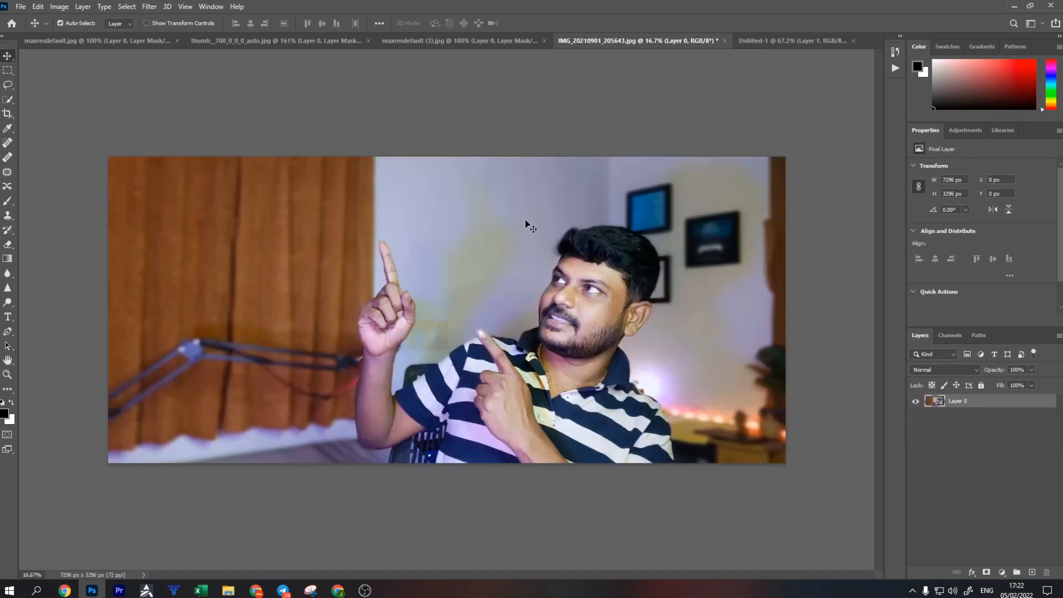
key(alt+Tab)
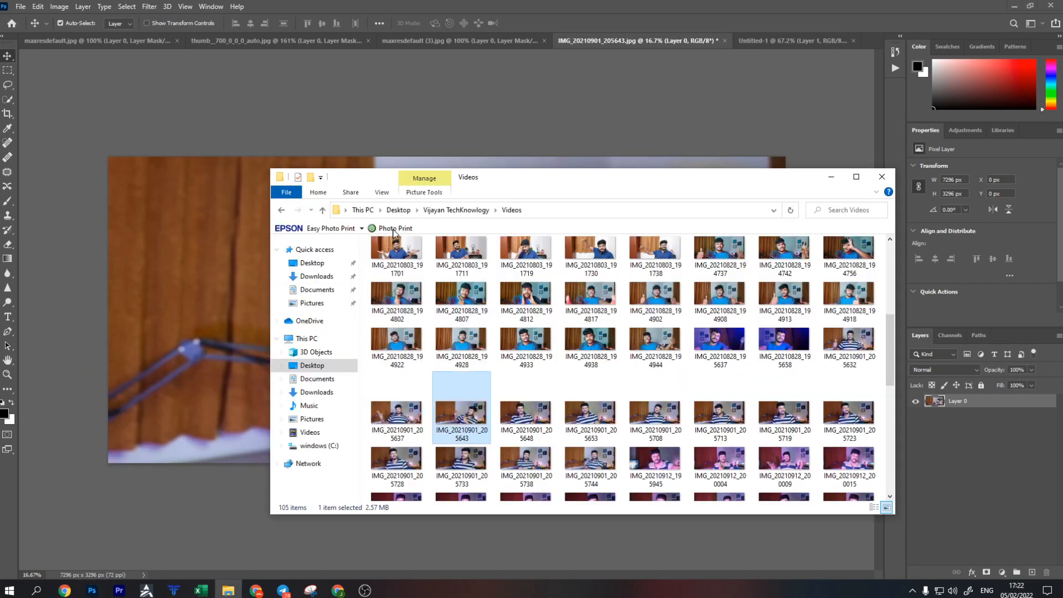
key(alt+Tab)
click(334, 590)
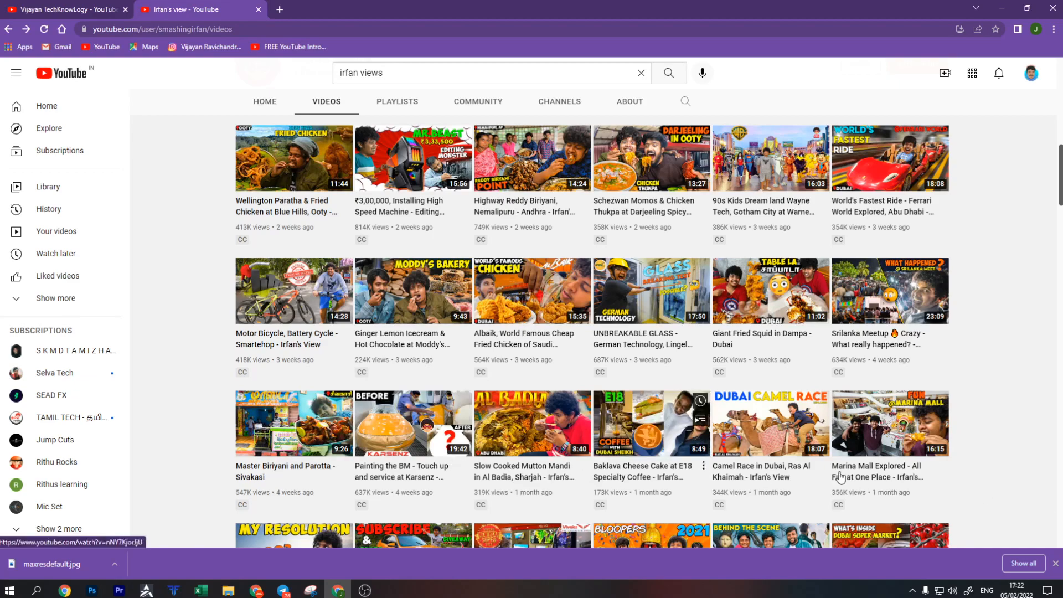
scroll(995, 358, up, 7)
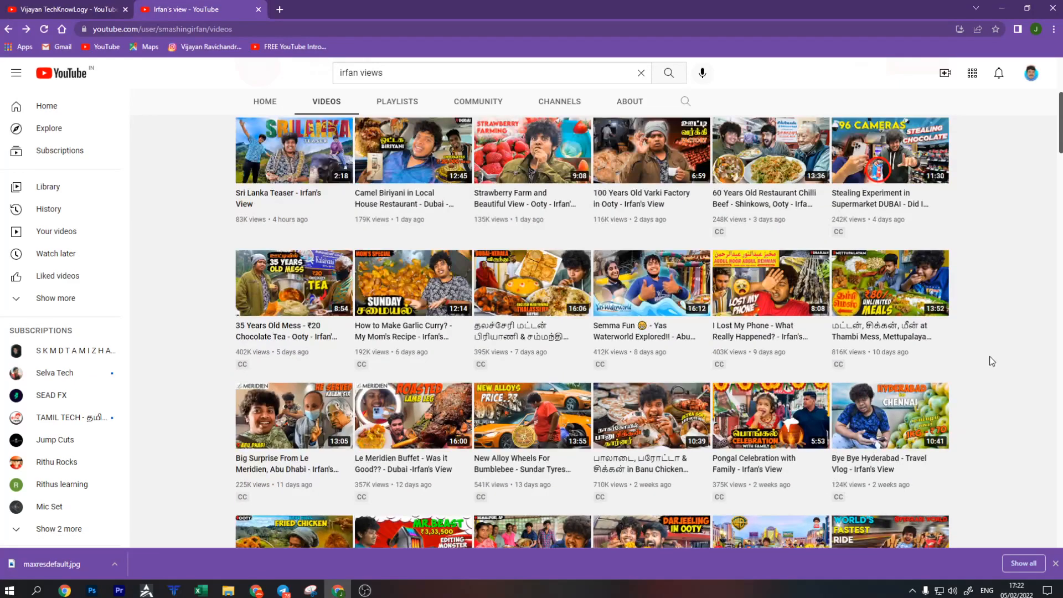
scroll(992, 360, up, 2)
scroll(992, 361, down, 3)
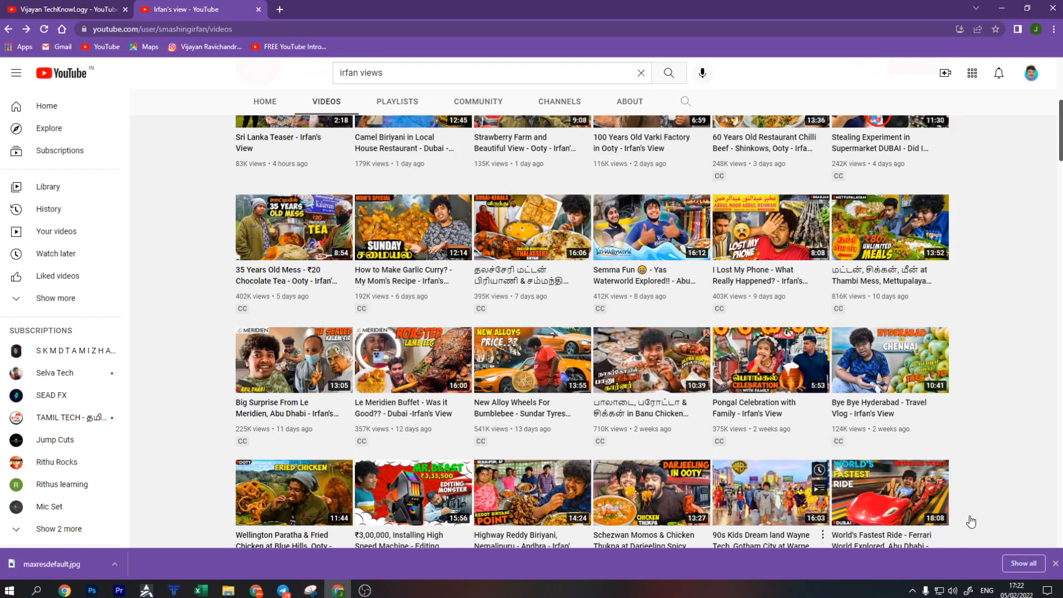
Search Google Images for "street food background" in a new browser tab and look through the results for a suitable photo.
click(281, 10)
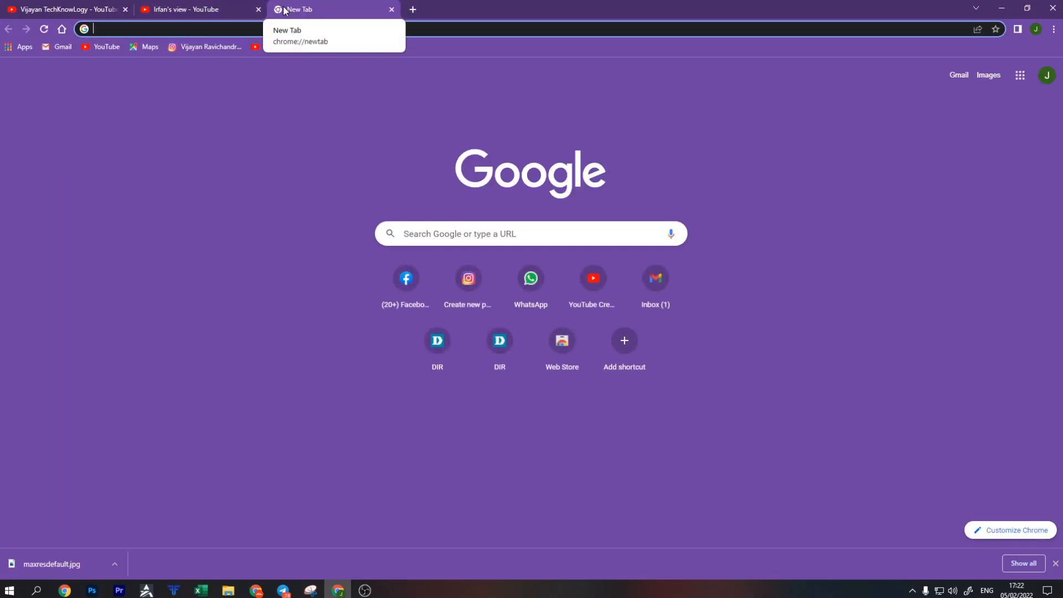
text(street)
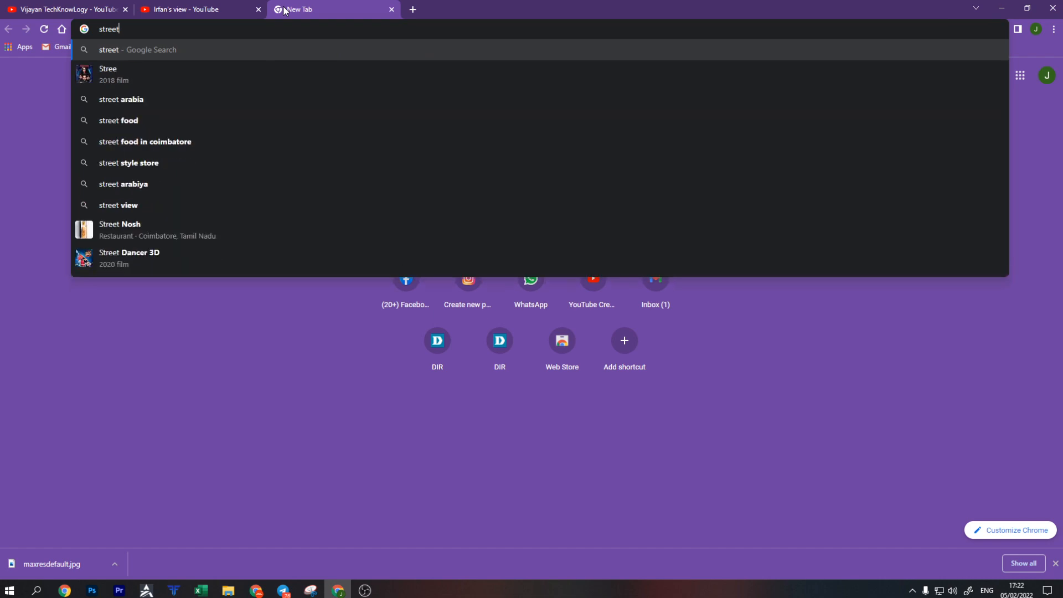
text( food back)
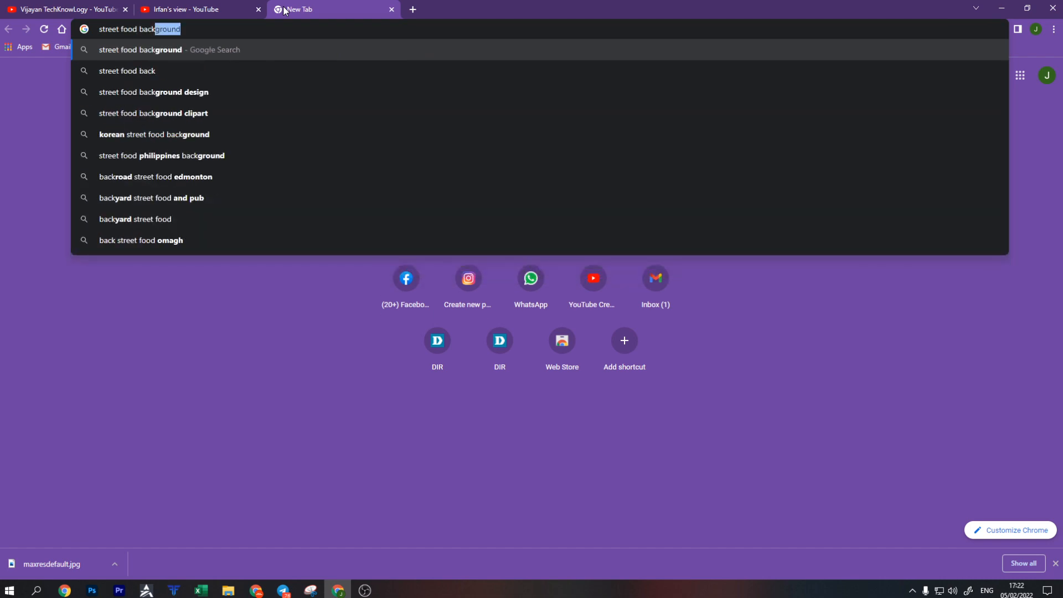
key(Return)
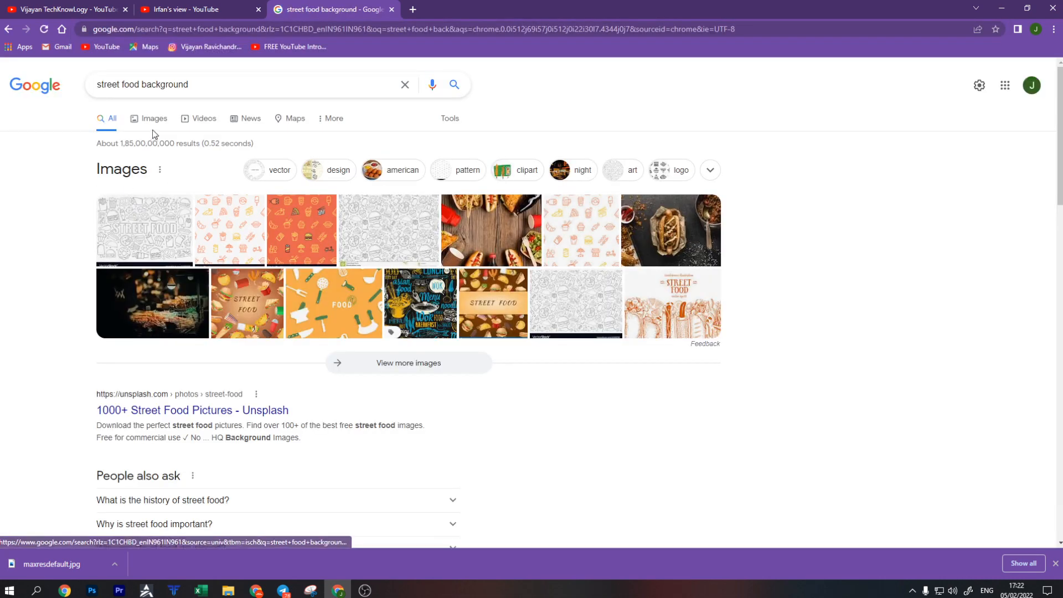
click(151, 119)
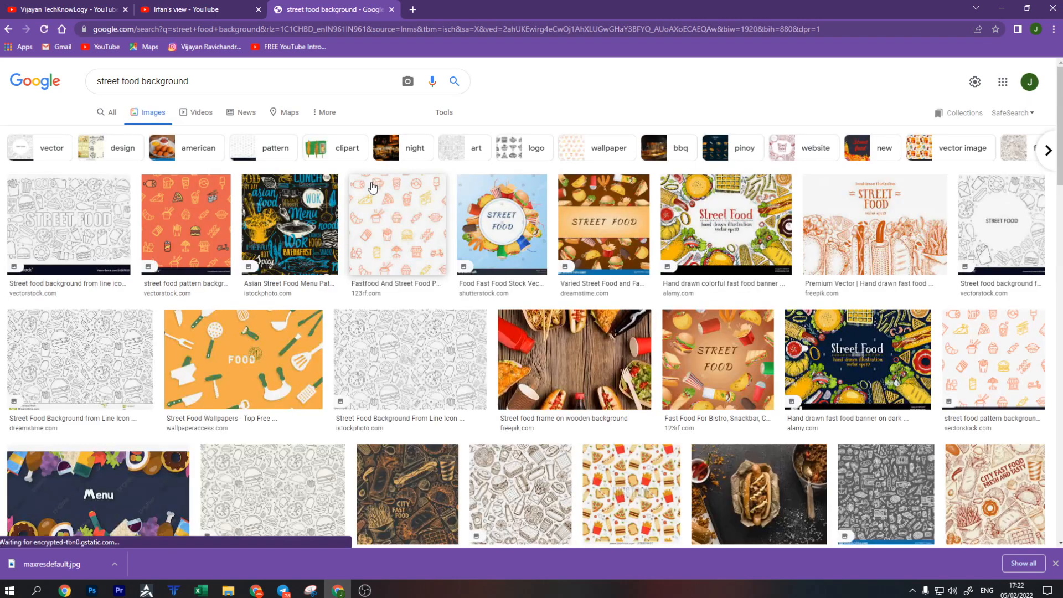
scroll(357, 239, down, 5)
scroll(357, 238, down, 15)
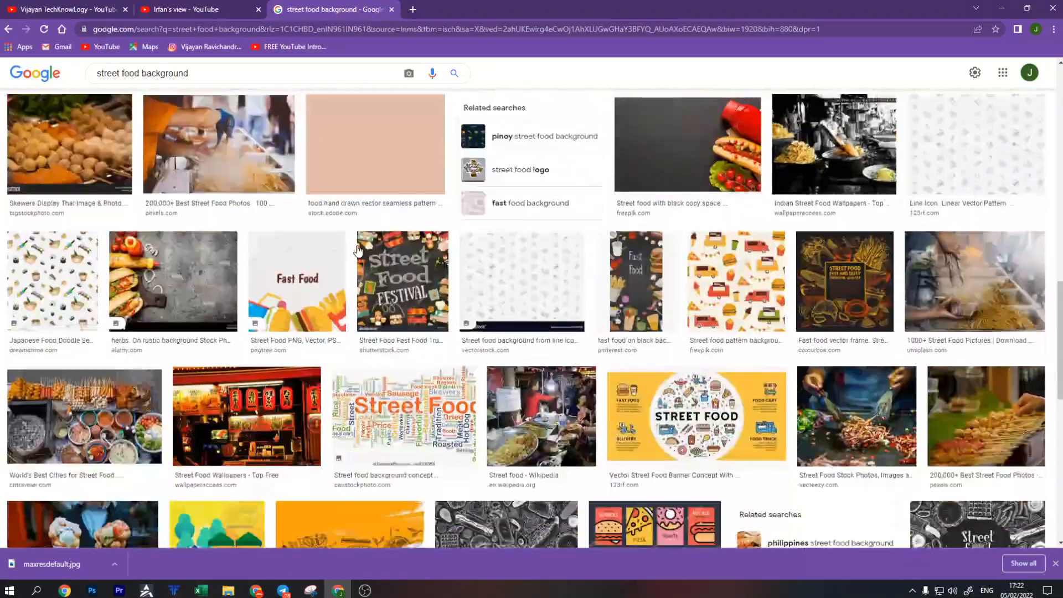
scroll(357, 249, down, 7)
scroll(357, 250, up, 2)
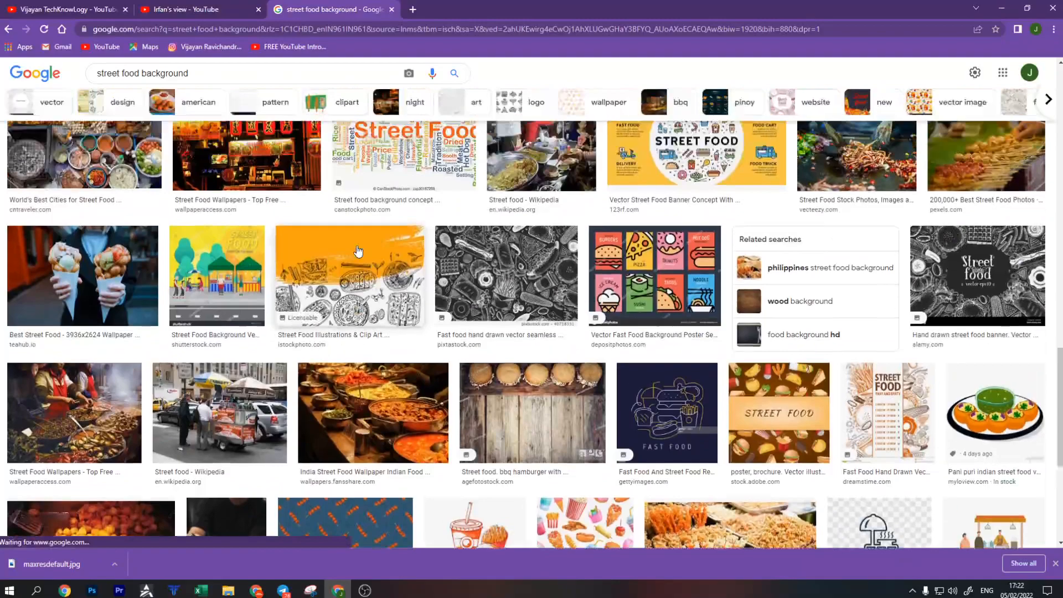
scroll(357, 250, down, 5)
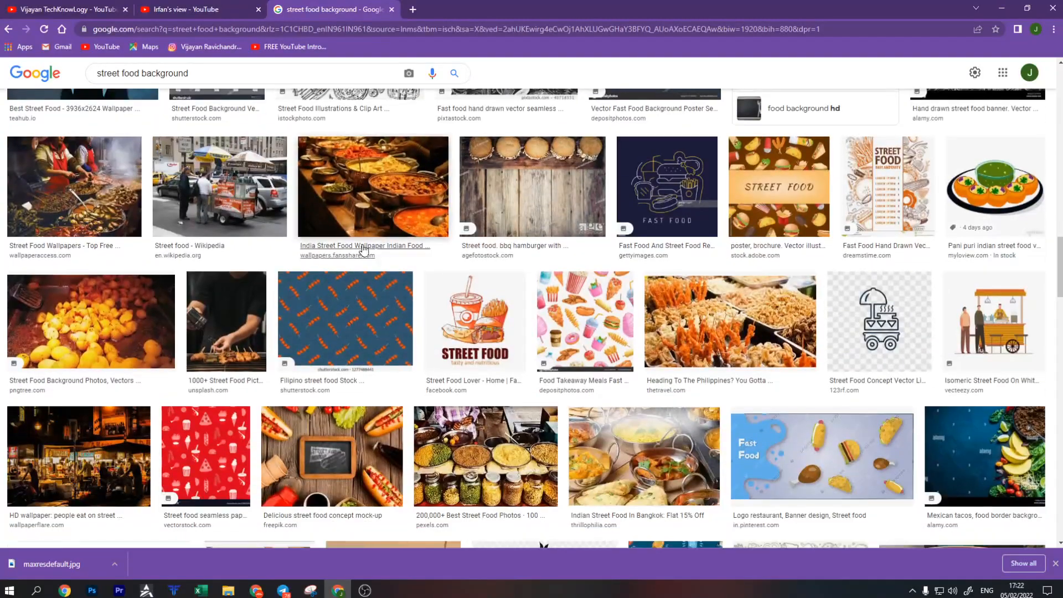
Open the related street food cart photo at full size in its own tab and save it to Downloads as street.jpg.
click(380, 226)
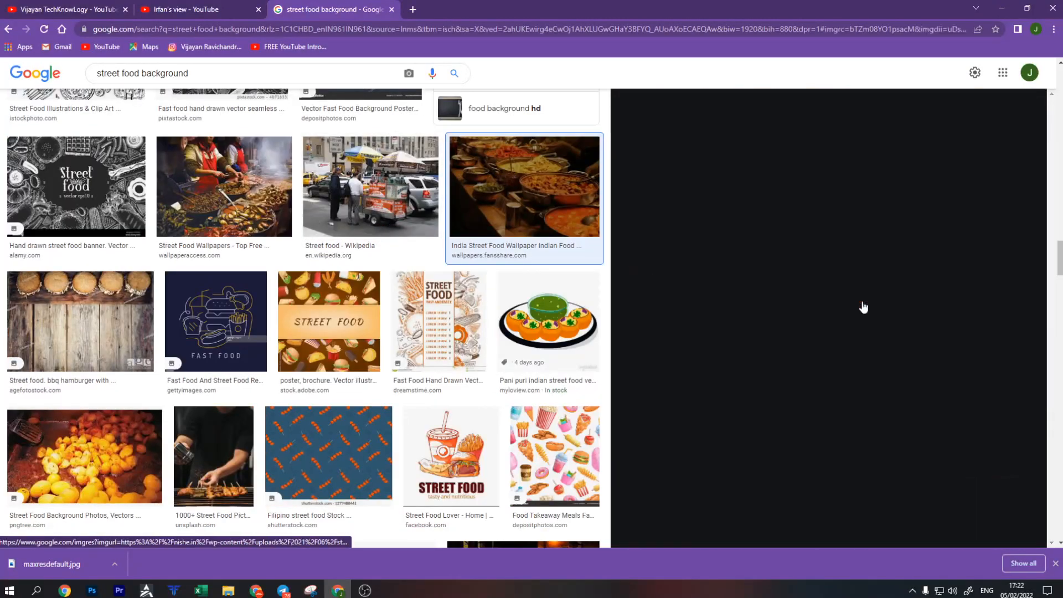
click(828, 435)
right_click(834, 175)
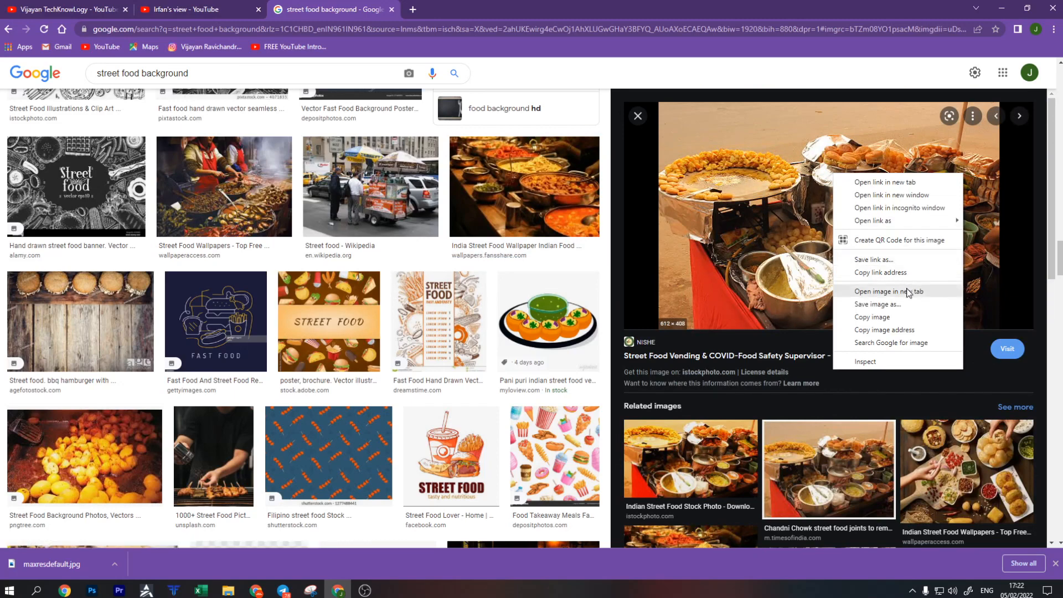
click(889, 291)
key(ctrl+Tab)
right_click(535, 265)
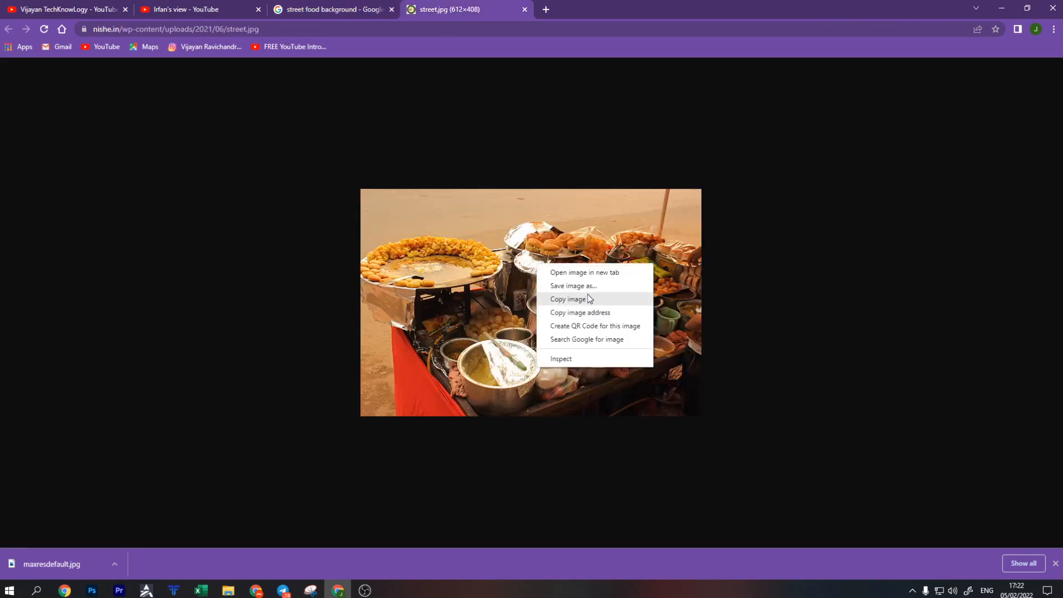
click(574, 286)
click(518, 386)
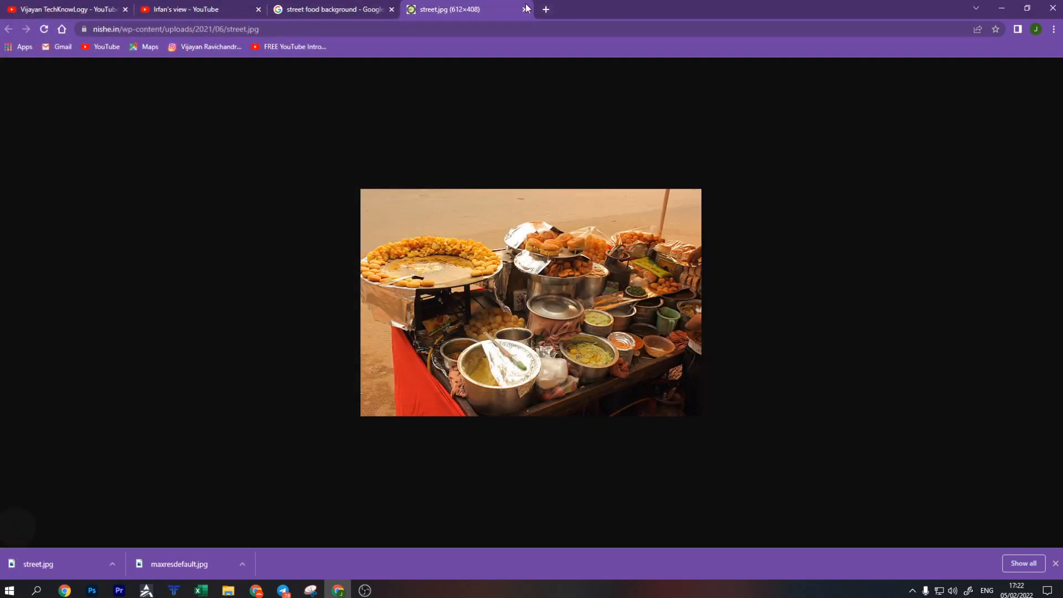
key(ctrl+w)
Switch to Photoshop, open street.jpg from Downloads and unlock its background layer.
click(94, 592)
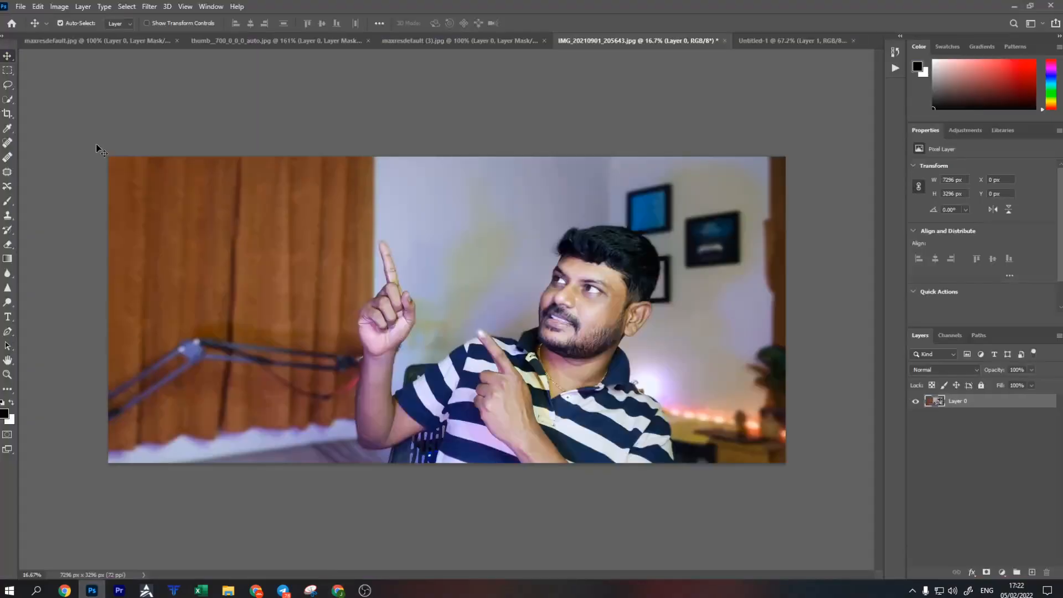
click(20, 6)
click(27, 28)
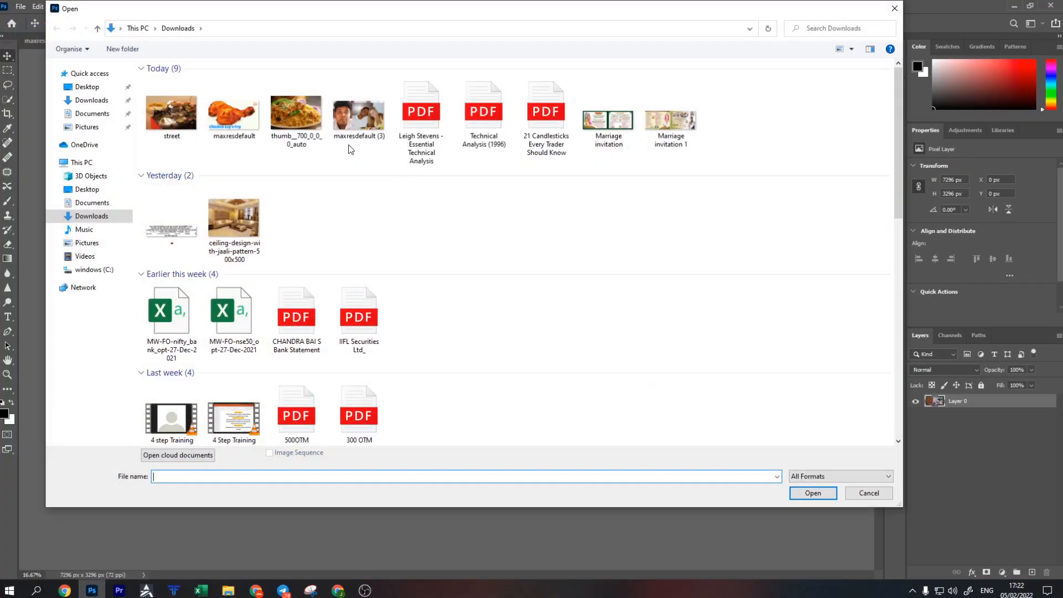
double_click(181, 123)
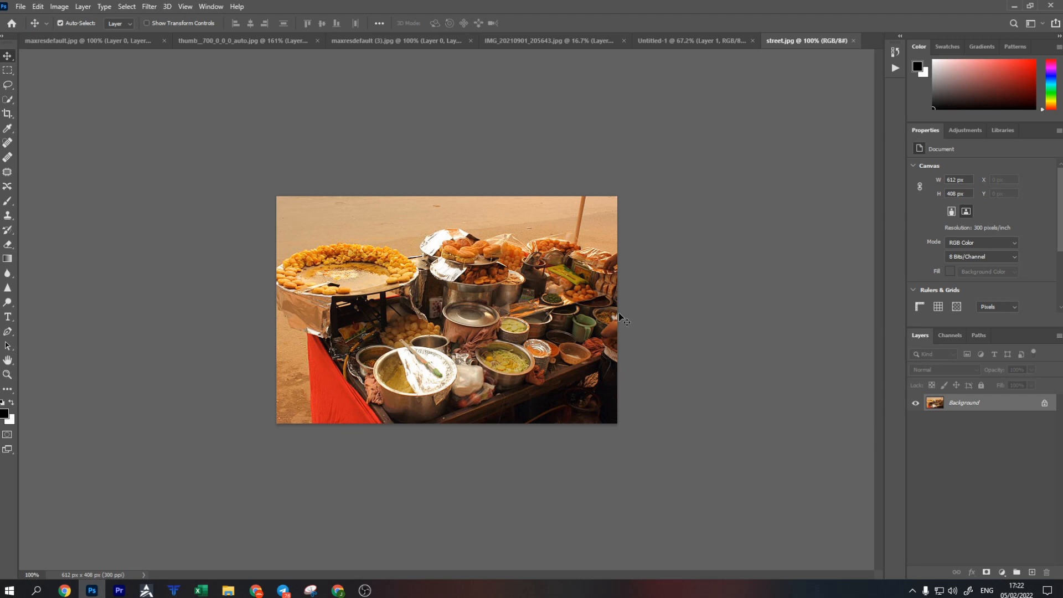
click(1045, 404)
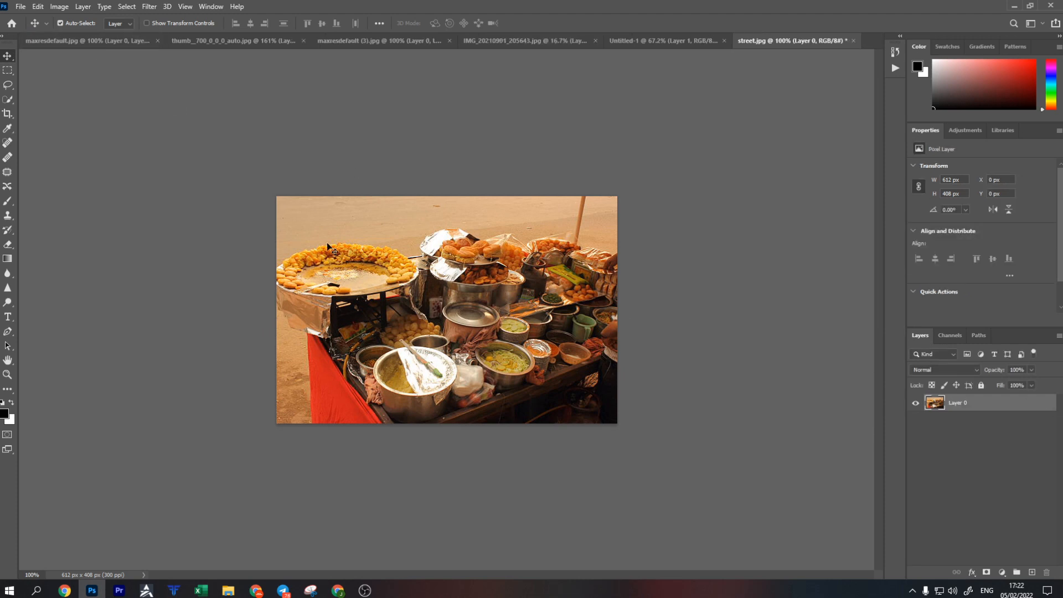
Place the street food image in Untitled-1 beneath the cut-out layers and enlarge it to about 349% to fill the canvas.
drag(500, 363, 501, 248)
drag(1002, 425, 998, 457)
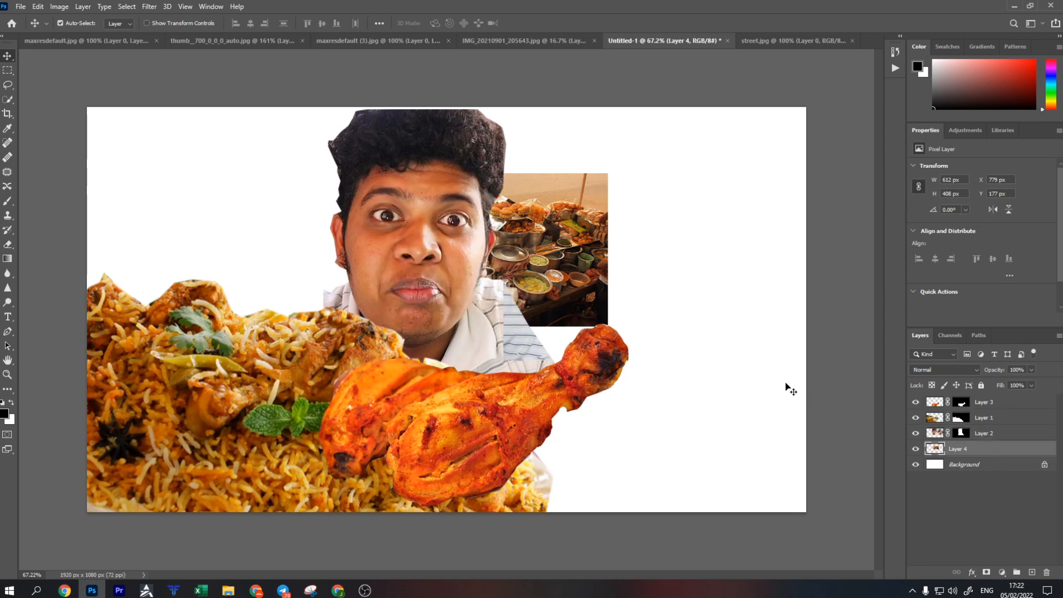
key(ctrl+t)
drag(609, 326, 897, 522)
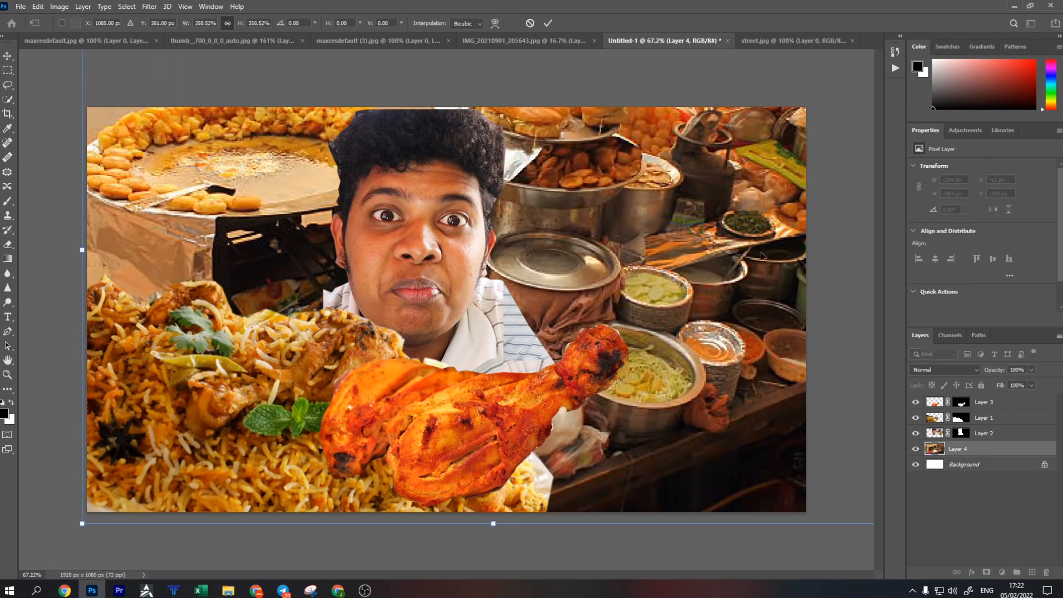
drag(762, 256, 719, 265)
mouse_move(861, 533)
mouse_down()
mouse_move(826, 510)
mouse_move(849, 526)
mouse_up()
drag(772, 424, 744, 414)
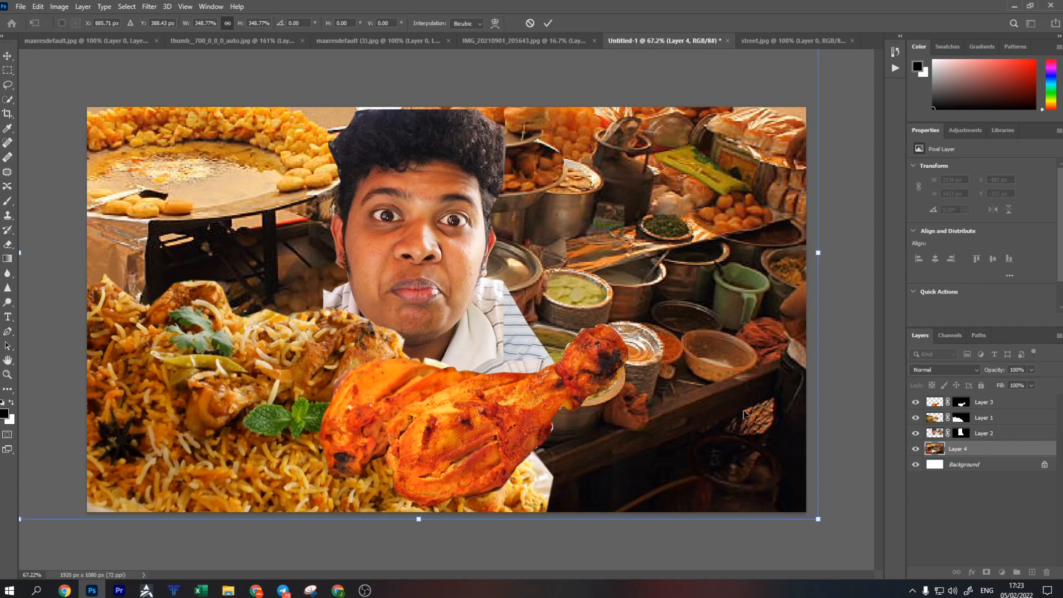
click(545, 23)
Rearrange the cut-outs: shift the man left, lower the biryani slightly, and move the chicken legs down and to the right.
drag(440, 228, 332, 214)
drag(308, 346, 310, 370)
drag(480, 412, 542, 449)
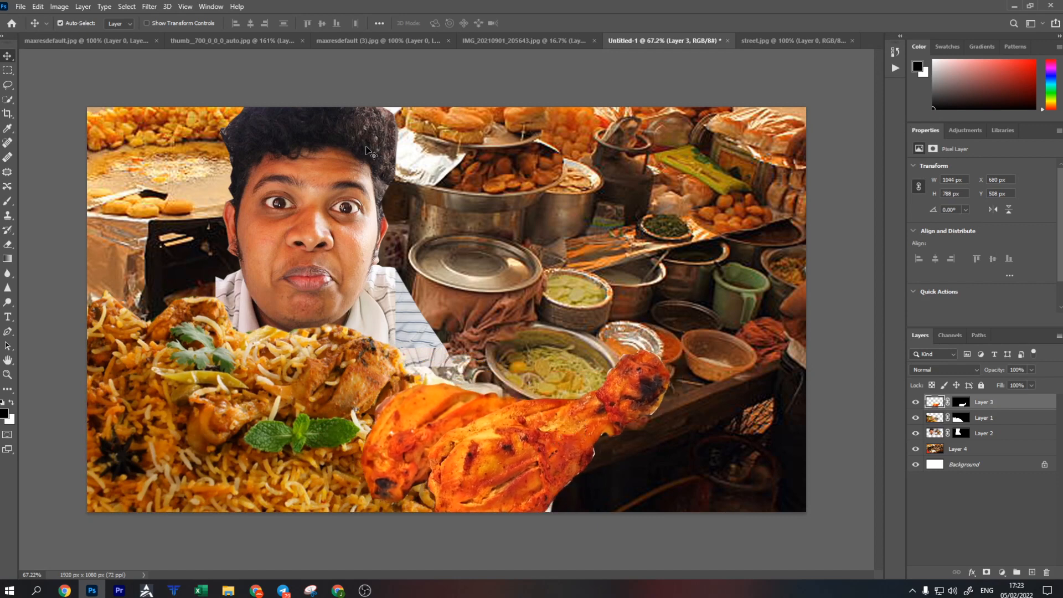
Add a Brightness/Contrast adjustment clipped to the street food layer, with brightness -85 and contrast 49.
click(580, 179)
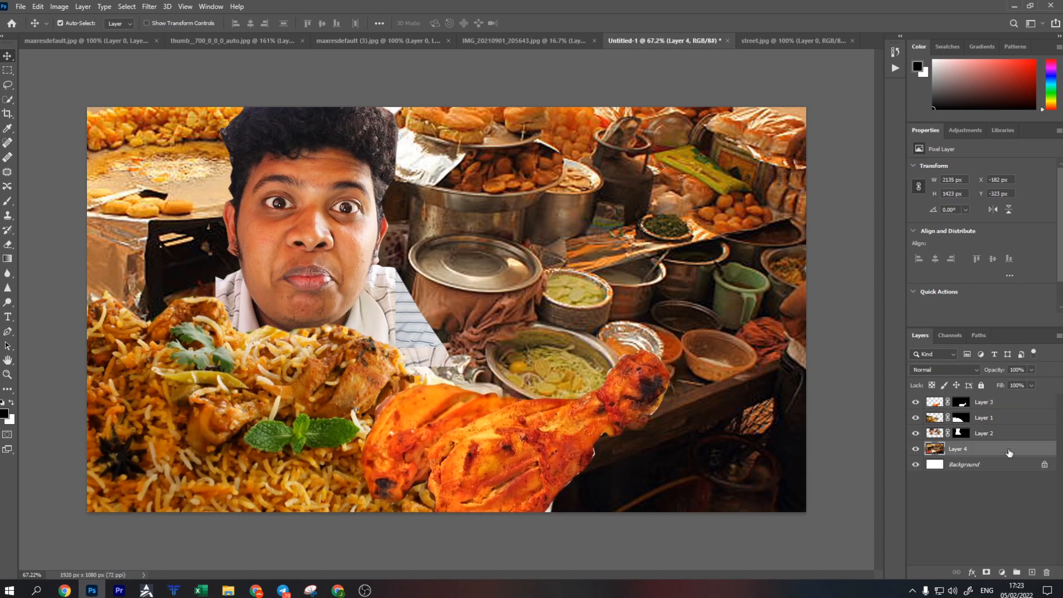
click(1002, 571)
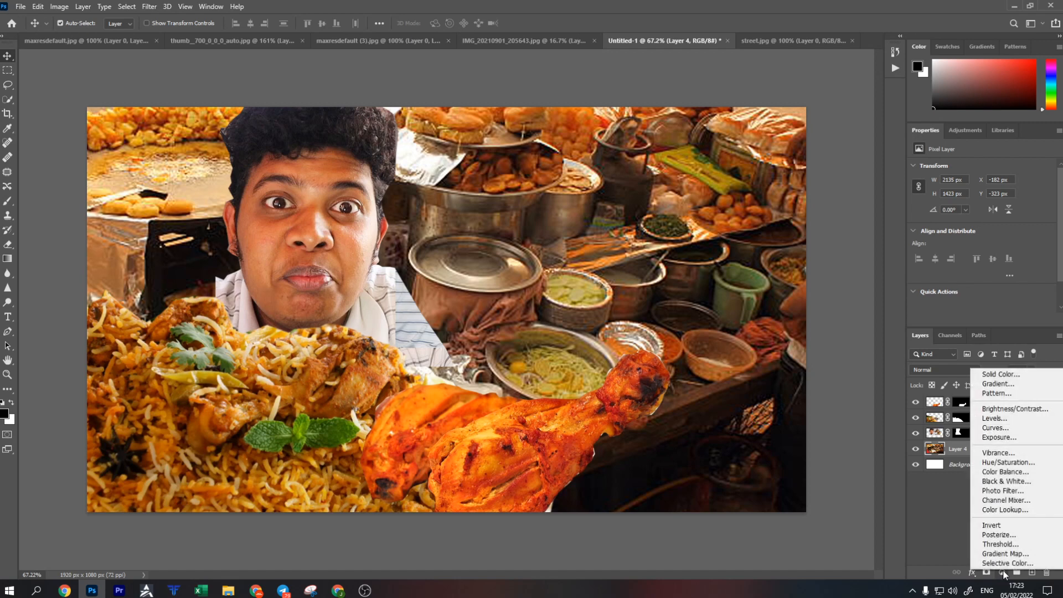
click(1004, 410)
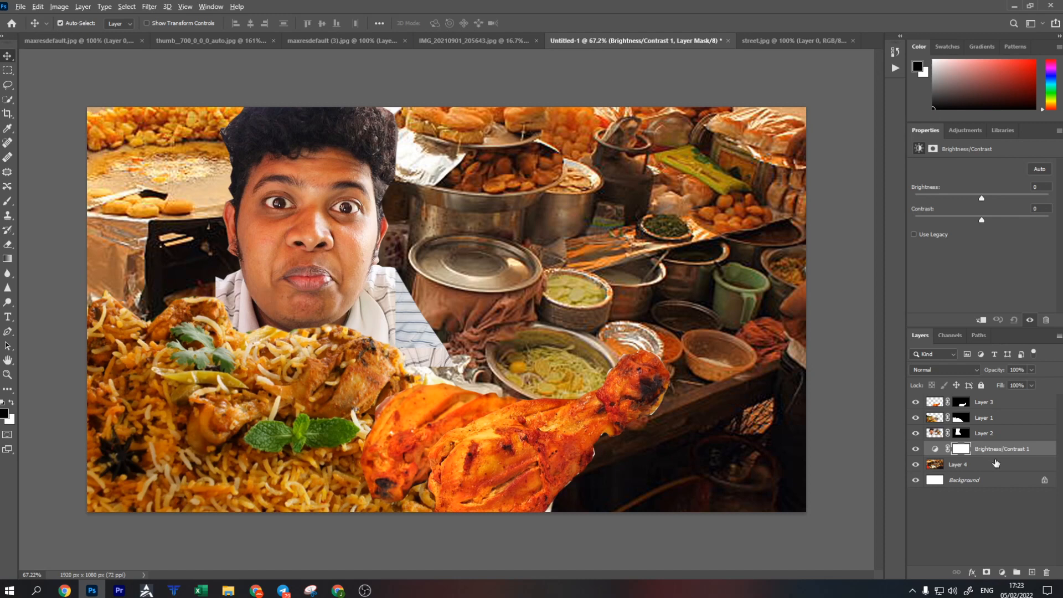
alt+click(995, 455)
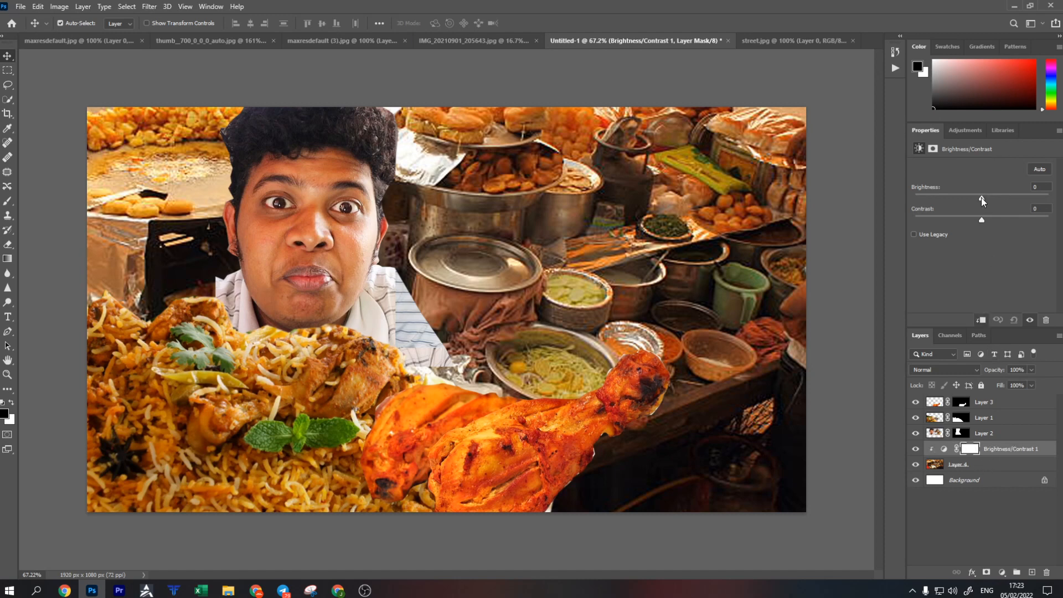
drag(985, 198, 956, 197)
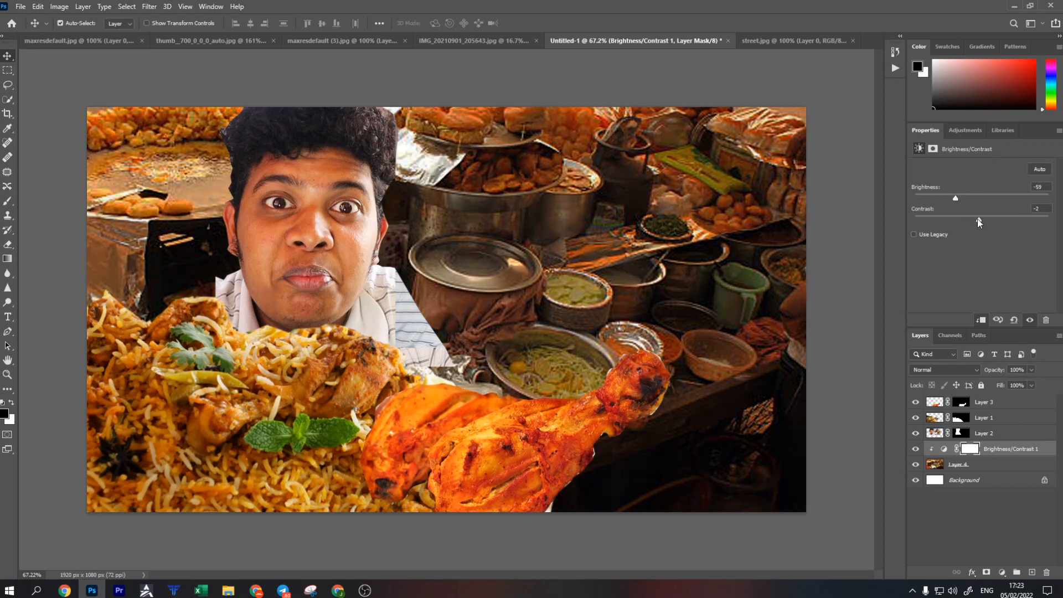
drag(961, 220, 946, 200)
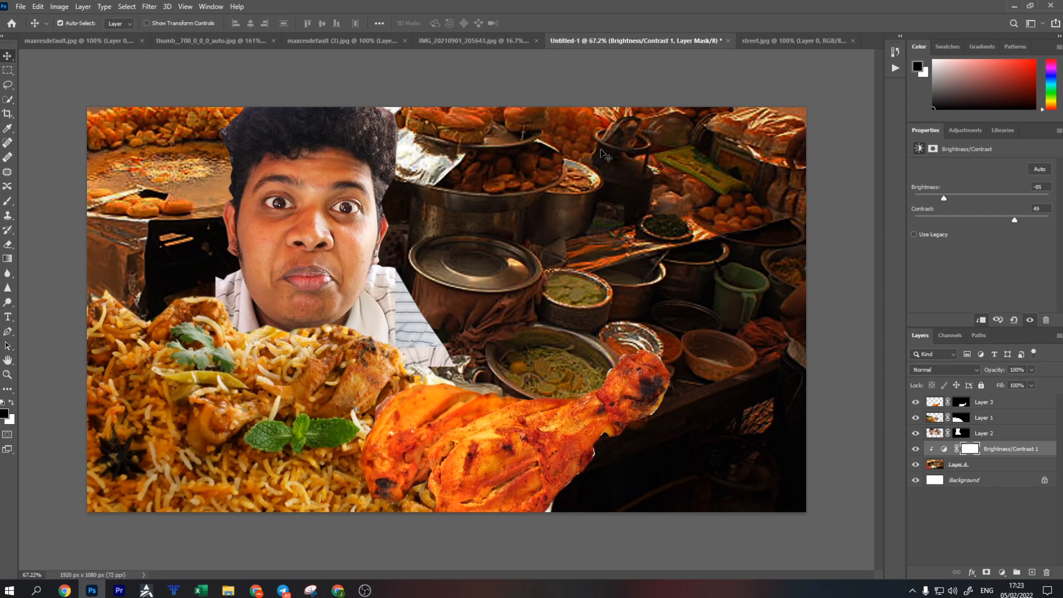
Apply a Gaussian Blur with a 5.4 pixel radius to the street food layer.
click(933, 464)
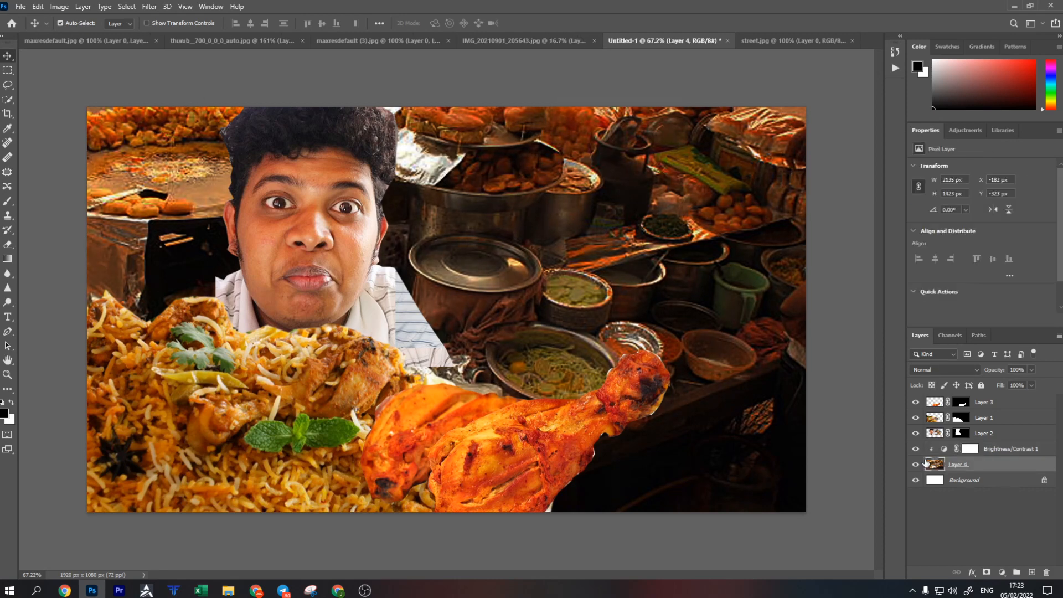
click(149, 6)
mouse_move(169, 151)
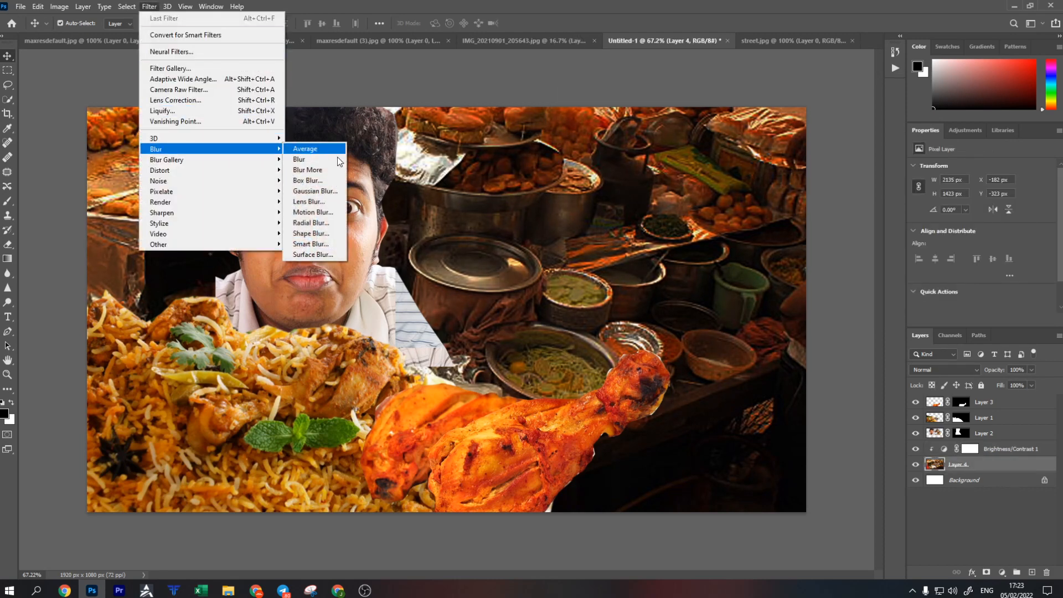
click(332, 191)
drag(526, 268, 536, 270)
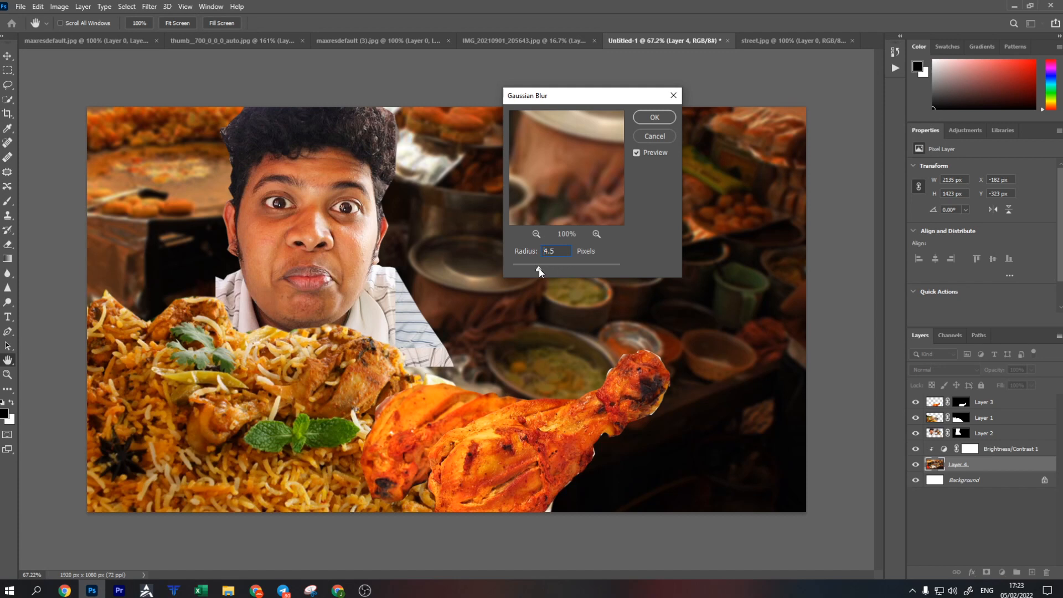
drag(542, 270, 549, 271)
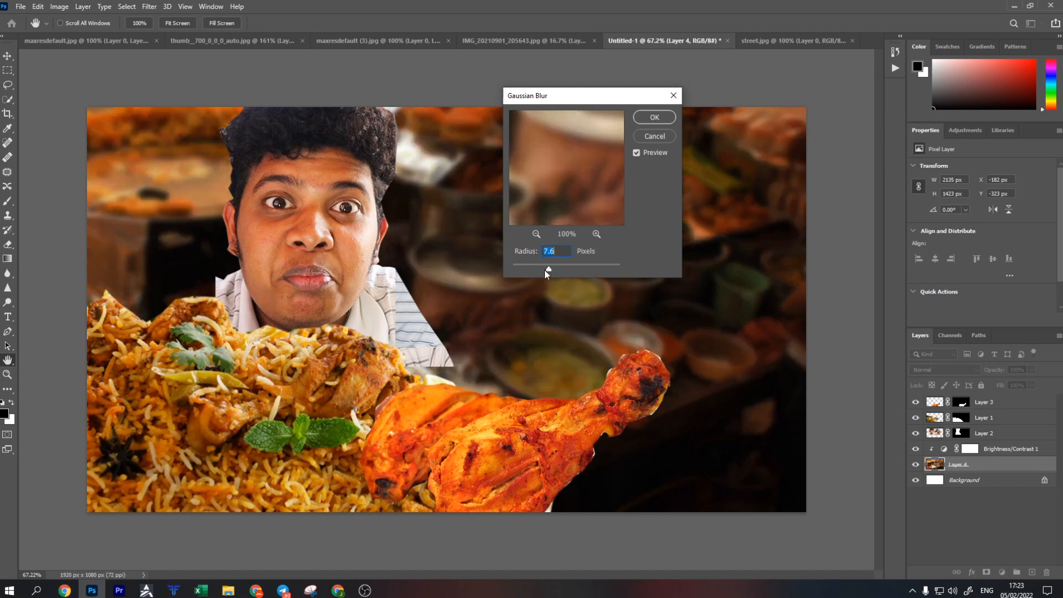
drag(545, 270, 544, 269)
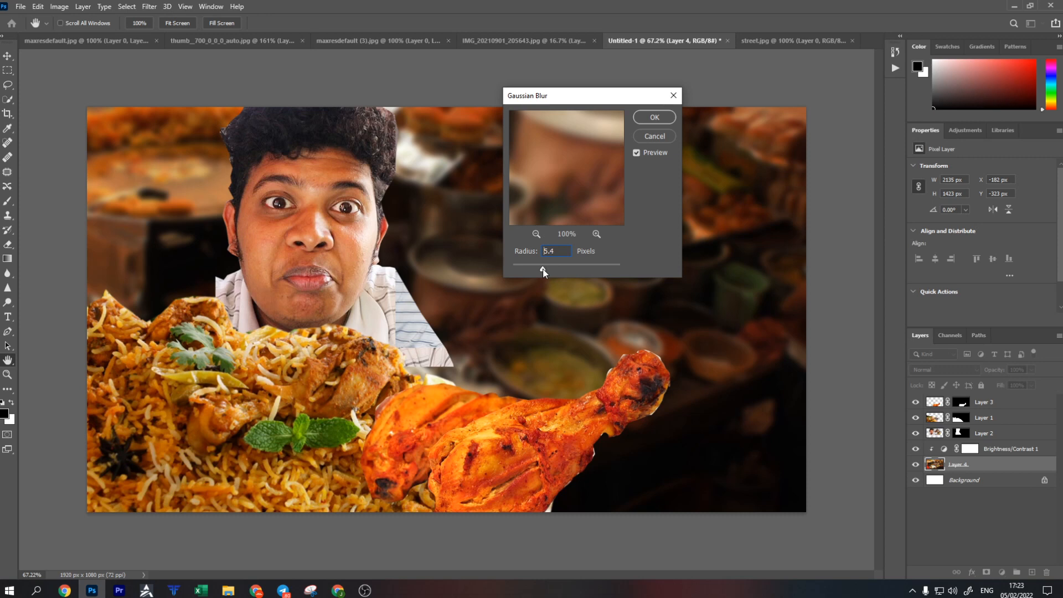
click(647, 118)
Move the chicken legs right and enlarge them to about 1441 px wide so they fill the canvas's lower right.
key(v)
drag(495, 413, 606, 423)
key(ctrl+t)
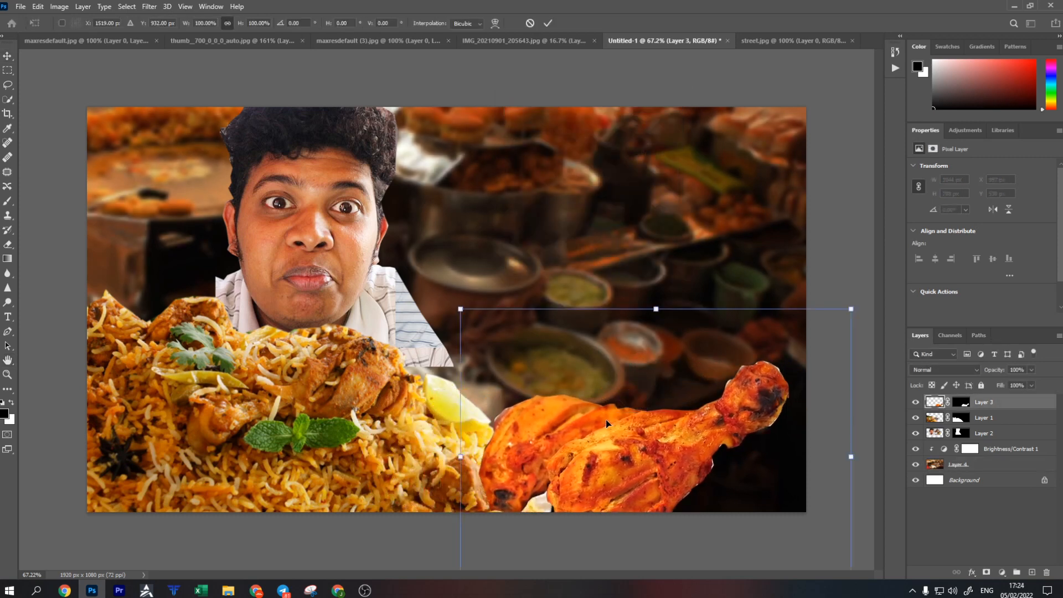
drag(851, 309, 923, 254)
drag(661, 380, 639, 351)
click(547, 22)
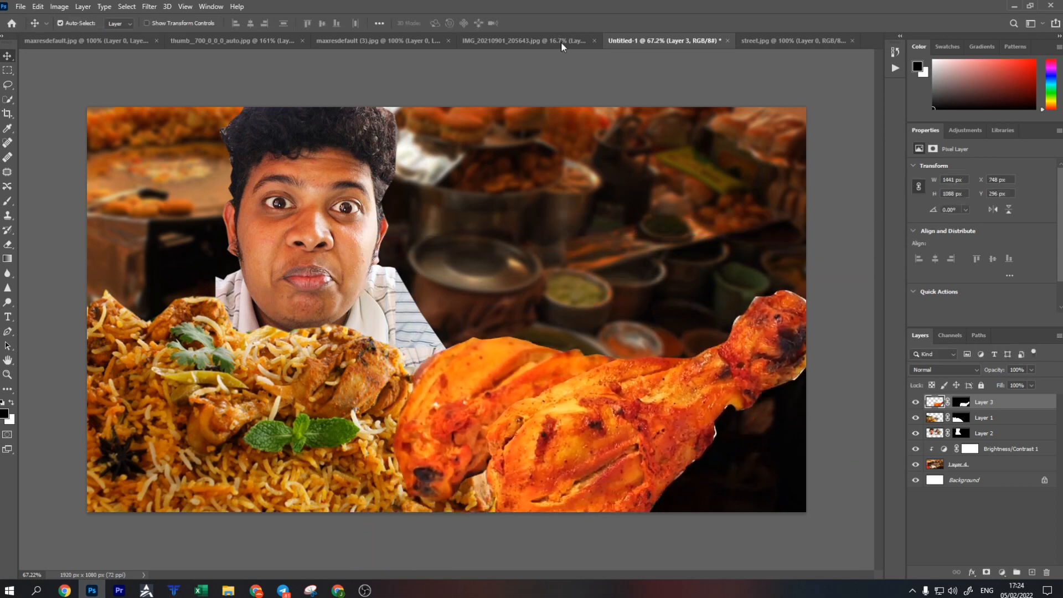
Enlarge the man's cut-out to about 130% and place it behind the biryani with his hair reaching the canvas's upper edge.
drag(314, 276, 447, 303)
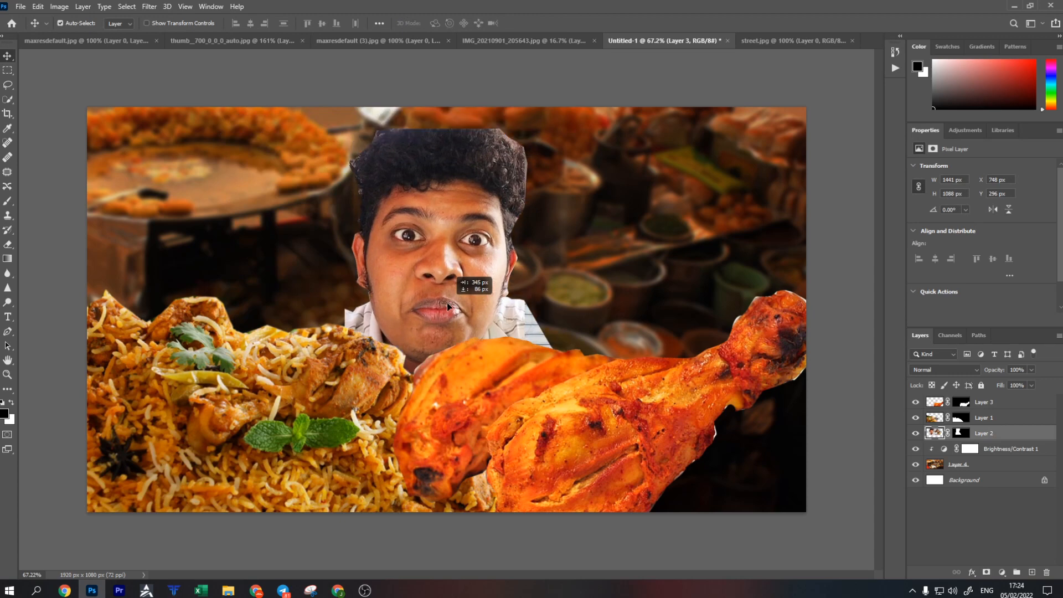
key(ctrl+t)
drag(338, 135, 273, 88)
drag(317, 174, 252, 152)
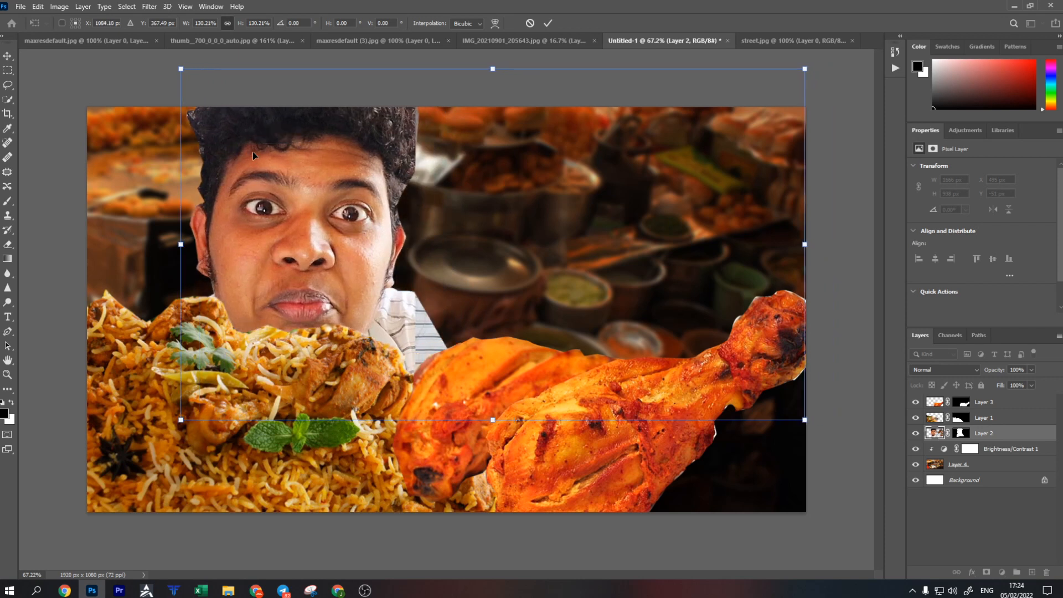
click(550, 23)
Rearrange the cut-outs: lower the biryani, shift the chicken legs slightly right, and move the man further left.
drag(195, 380, 194, 399)
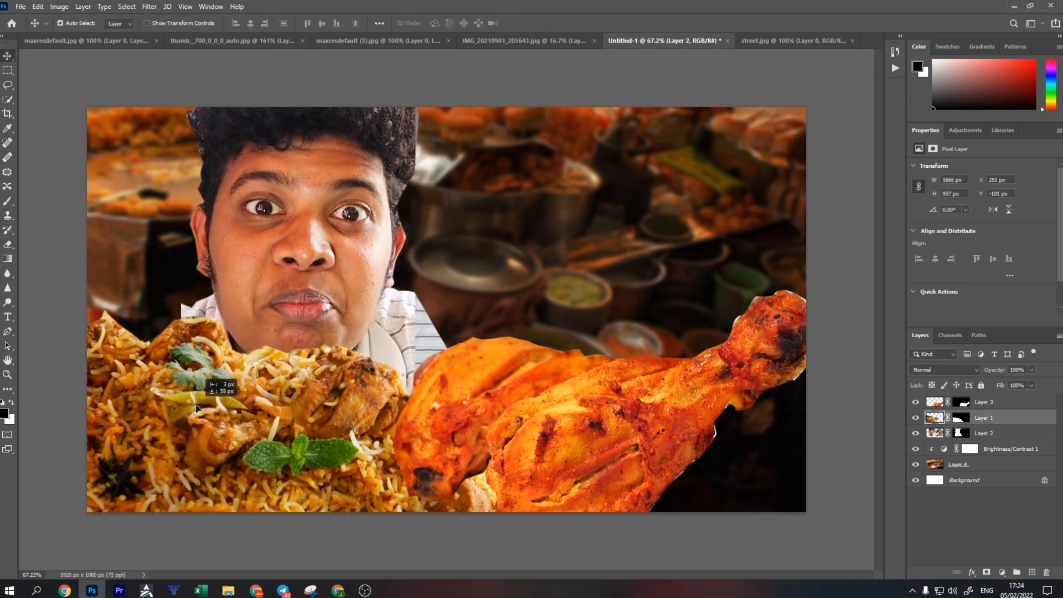
drag(517, 442, 538, 444)
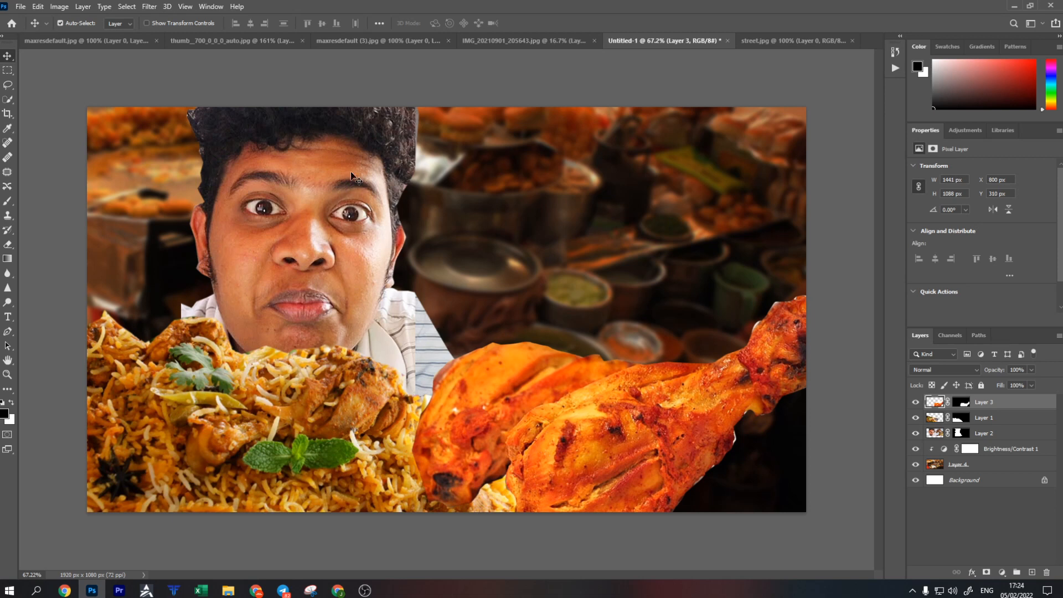
drag(408, 253, 354, 259)
drag(238, 407, 248, 411)
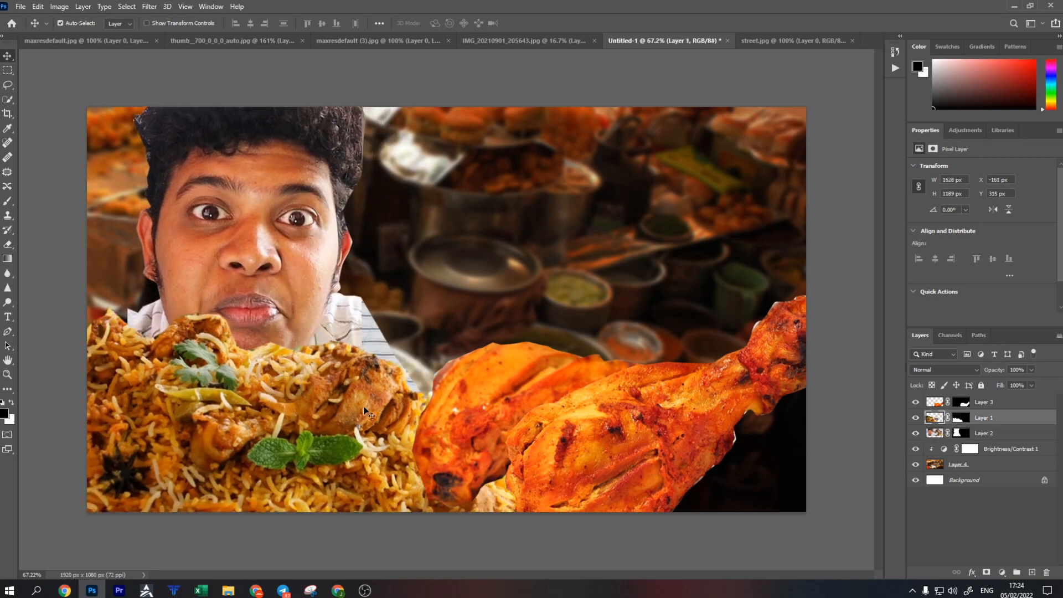
Add an outside Stroke layer style to the man's layer with a 6 px size and 58% opacity.
click(1045, 436)
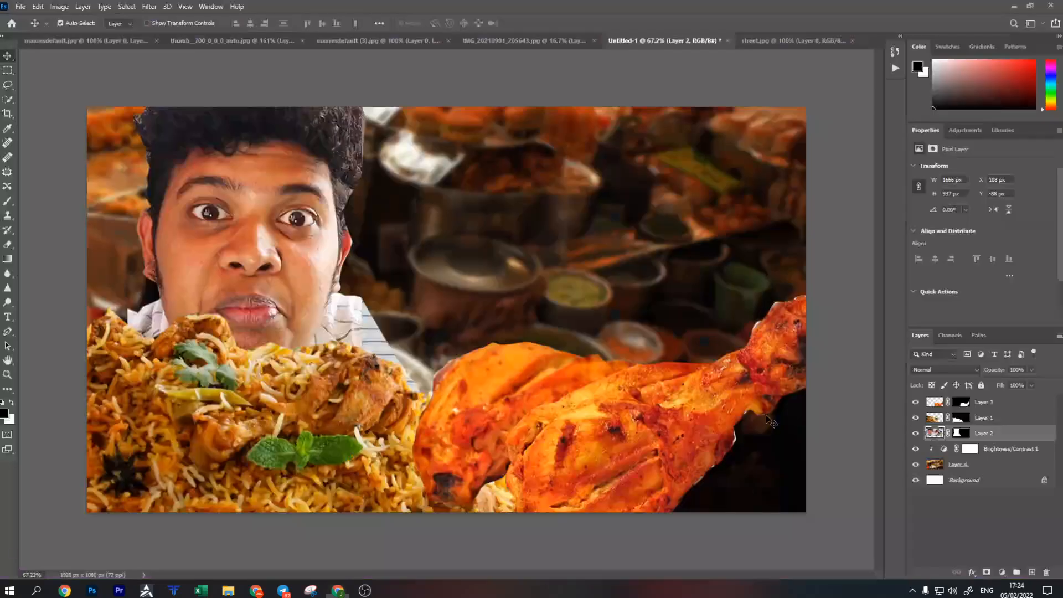
double_click(1050, 438)
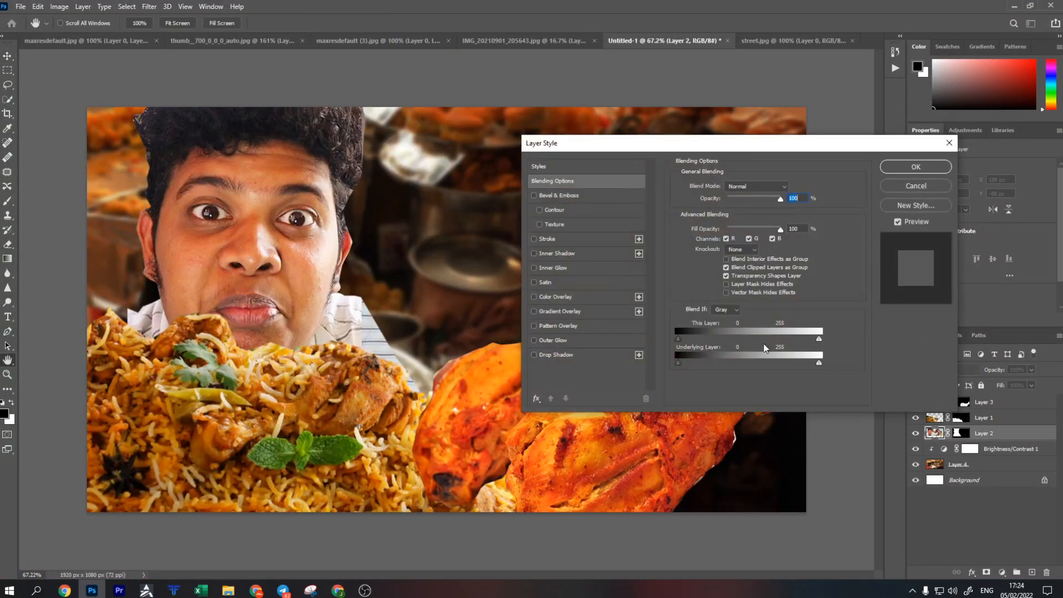
click(548, 244)
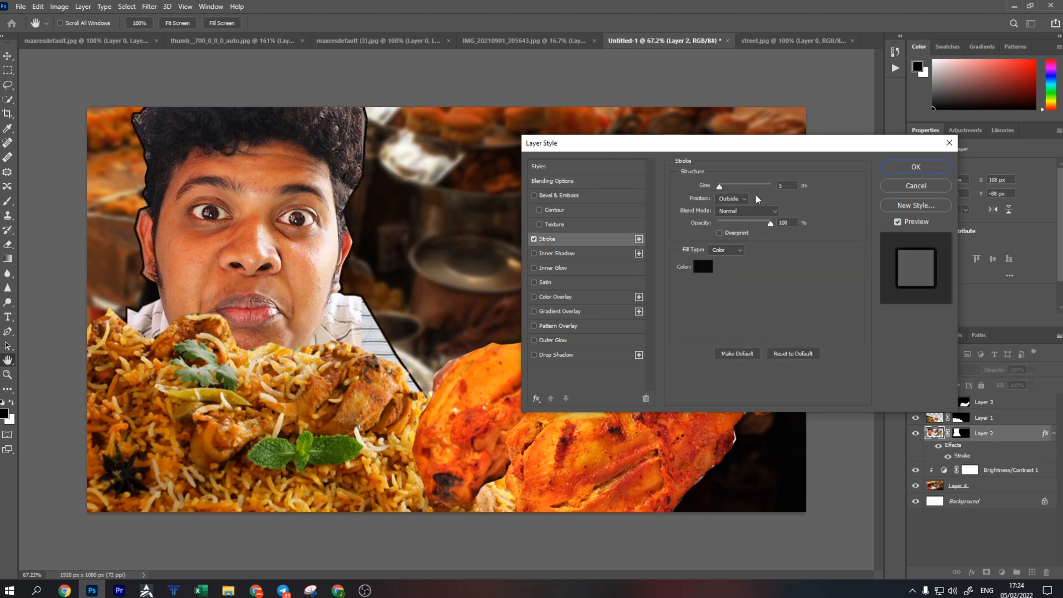
drag(769, 223, 748, 223)
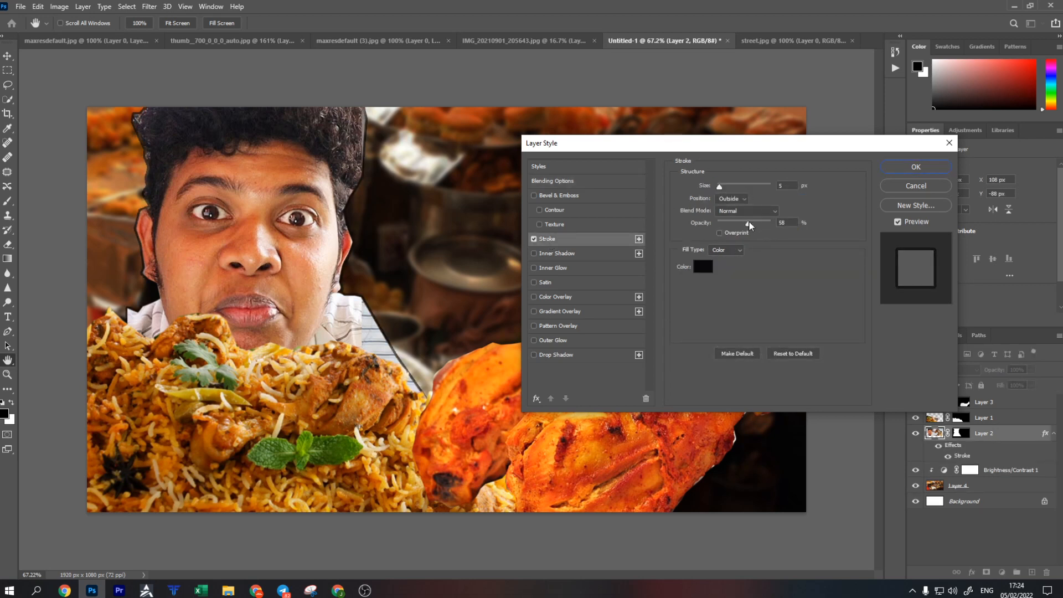
click(720, 187)
Colour the man's stroke bright yellow (f6ff00), set its opacity to 84%, and apply the layer style.
click(703, 267)
click(758, 165)
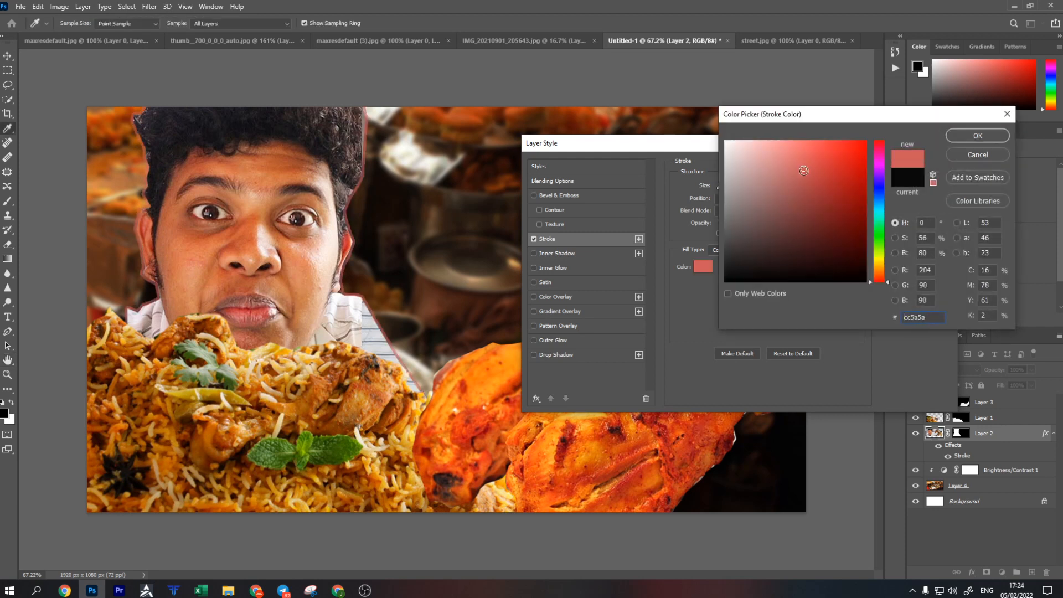
click(820, 174)
drag(879, 228, 884, 261)
click(855, 140)
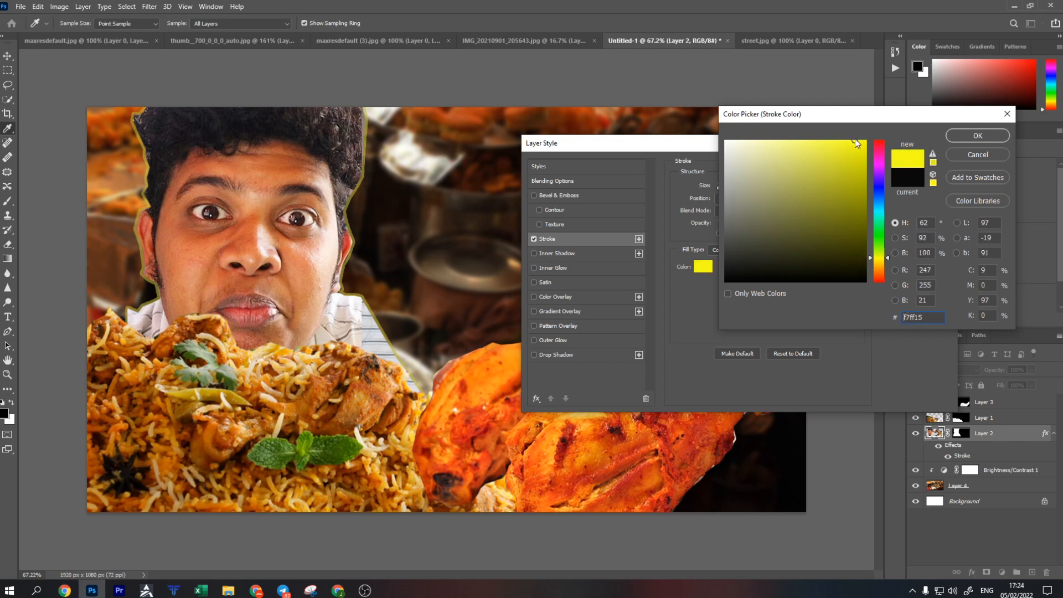
drag(855, 142, 736, 267)
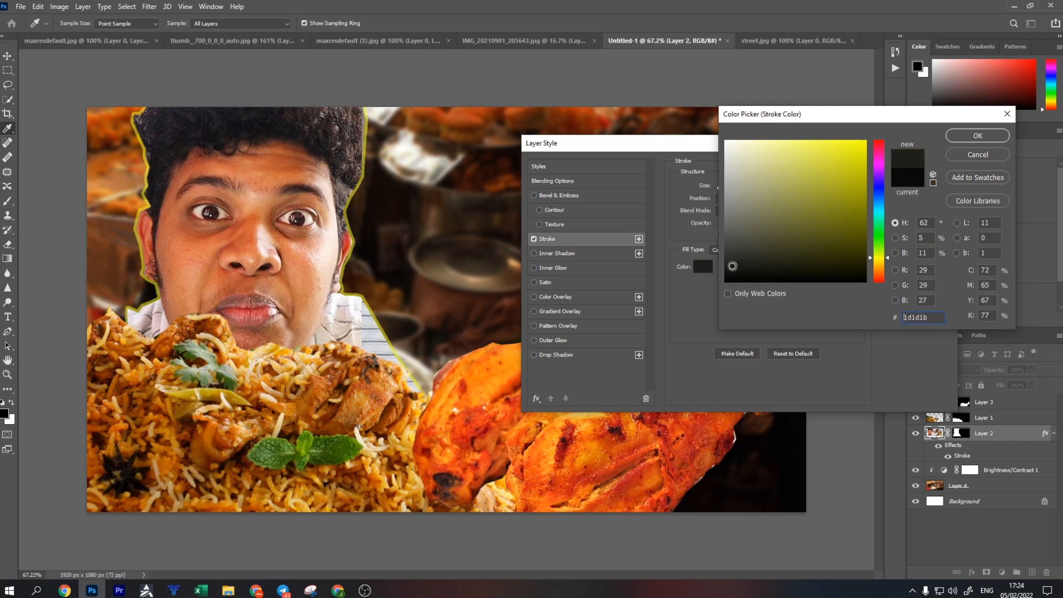
mouse_move(745, 263)
mouse_down()
mouse_move(847, 205)
mouse_move(865, 142)
mouse_up()
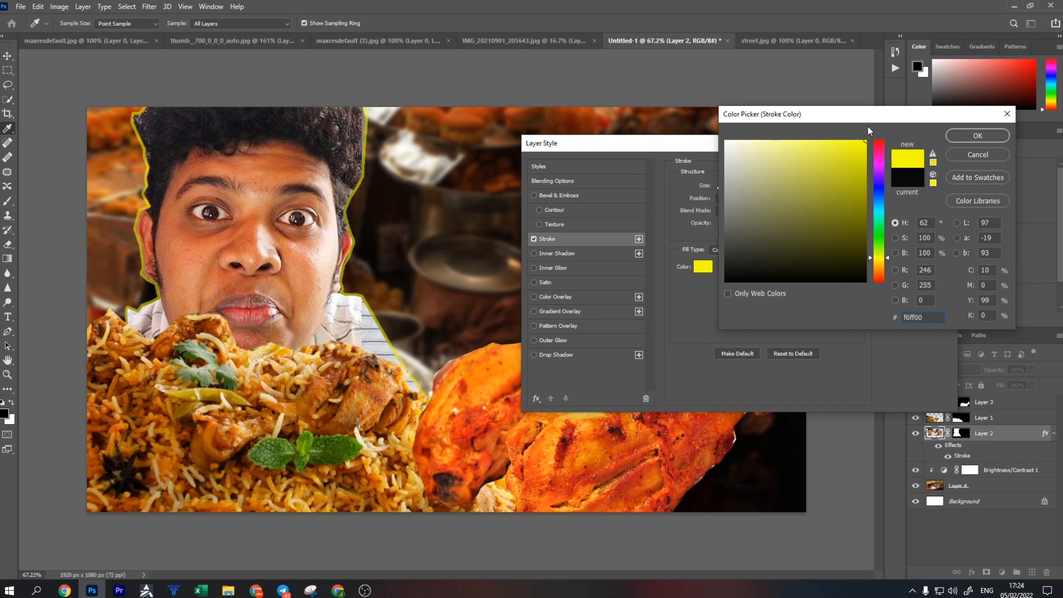
click(977, 135)
drag(752, 224, 763, 225)
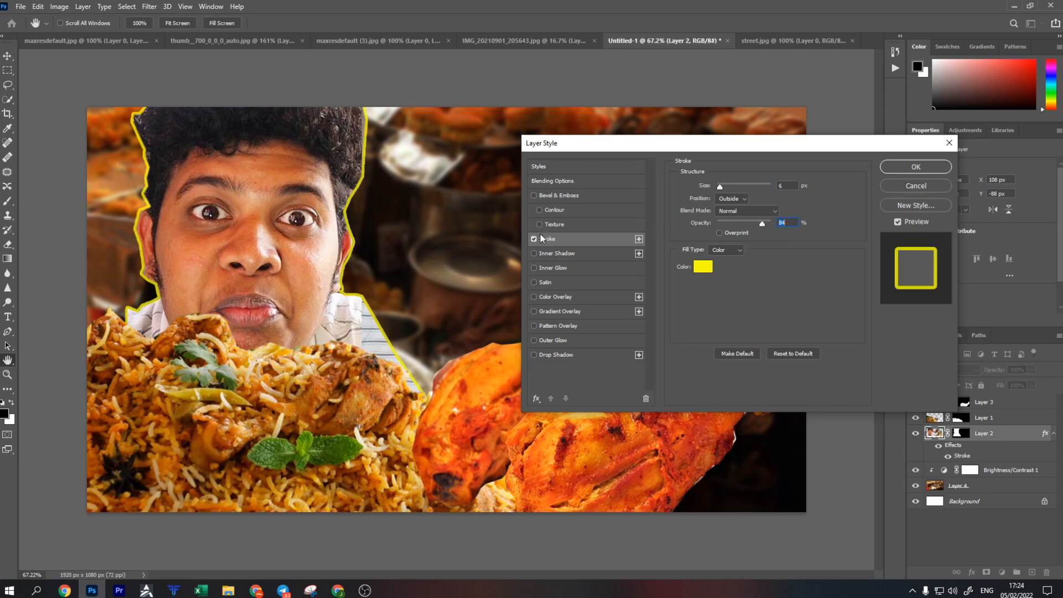
click(913, 170)
Add a 6 px outside Stroke at 84% opacity to the biryani layer and colour it orange (ff6000).
click(299, 450)
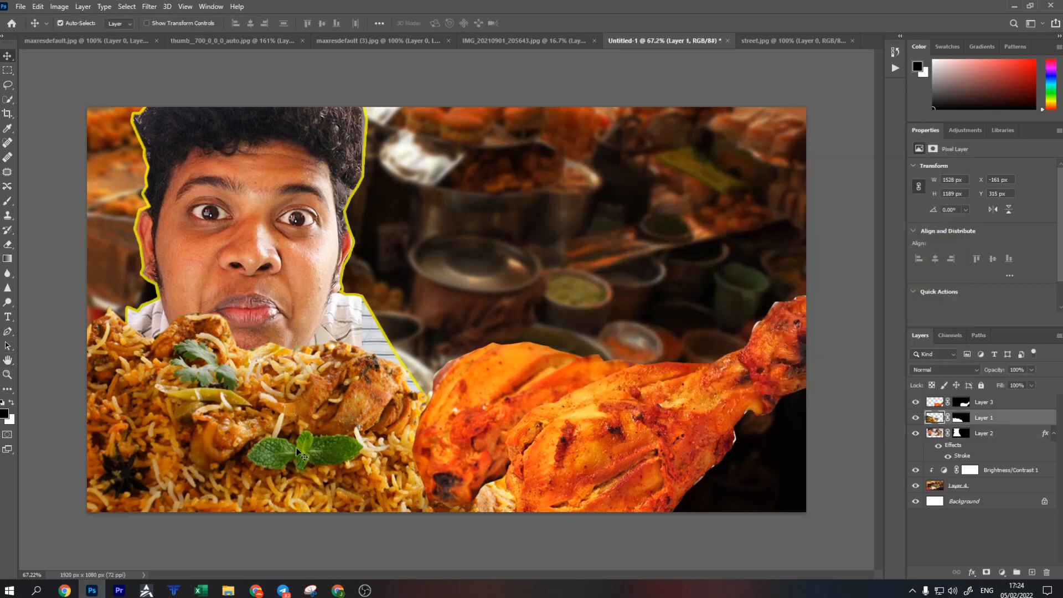
double_click(1047, 422)
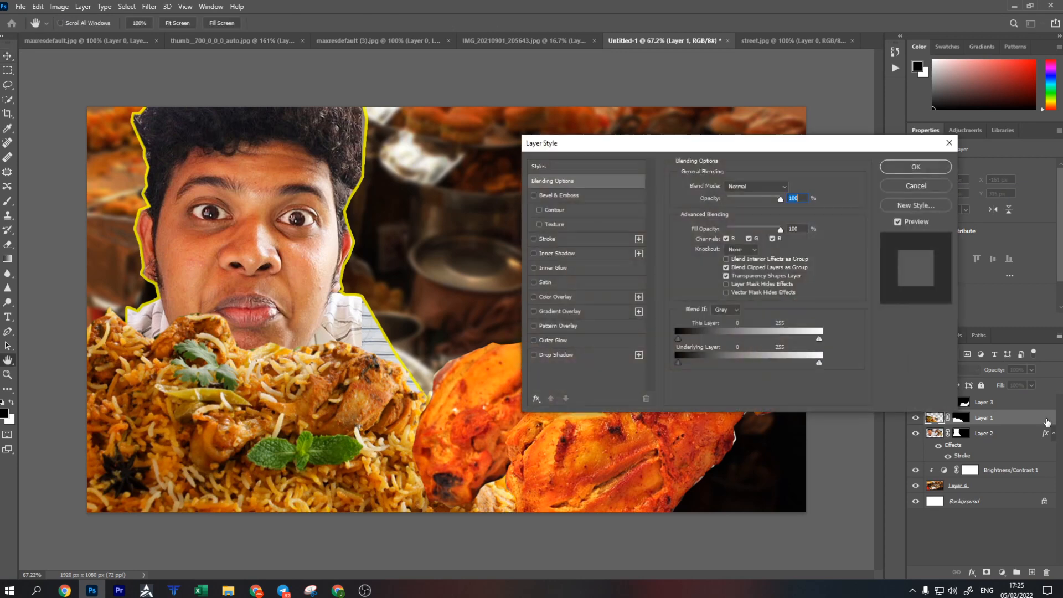
click(534, 239)
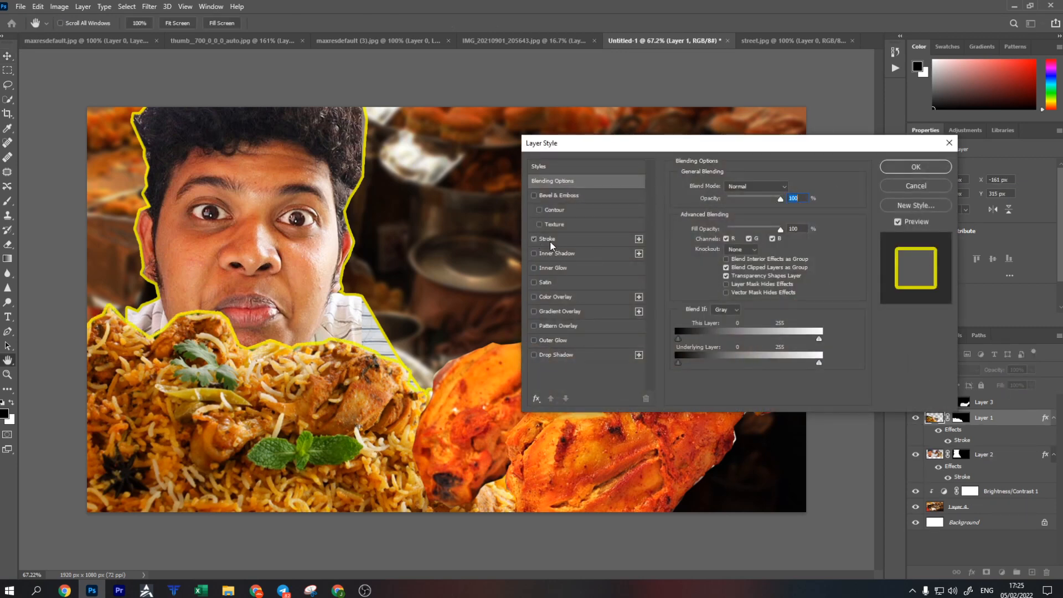
click(550, 241)
click(701, 267)
drag(878, 259, 881, 278)
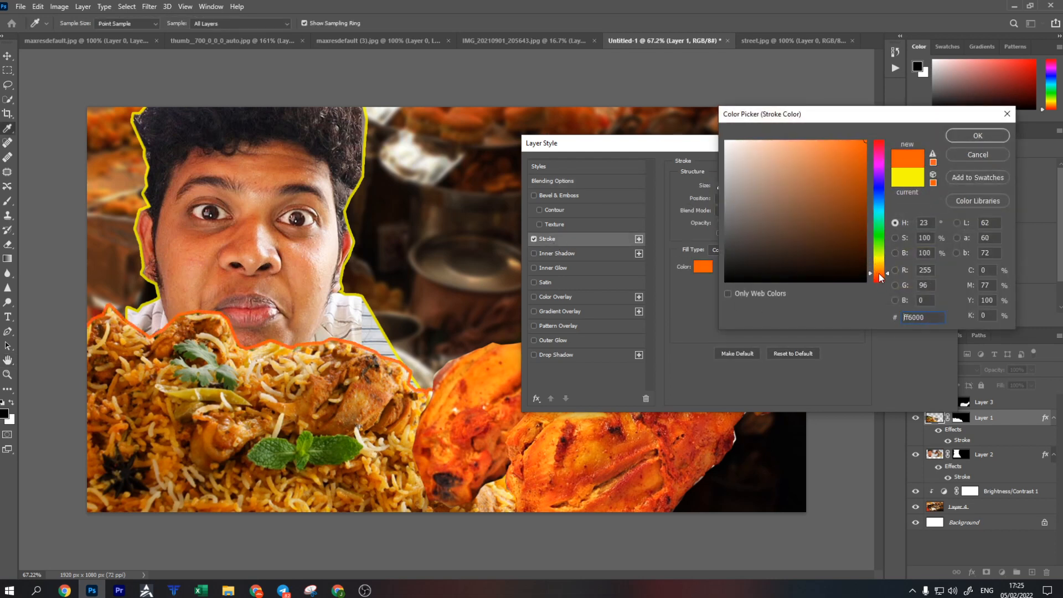
click(973, 136)
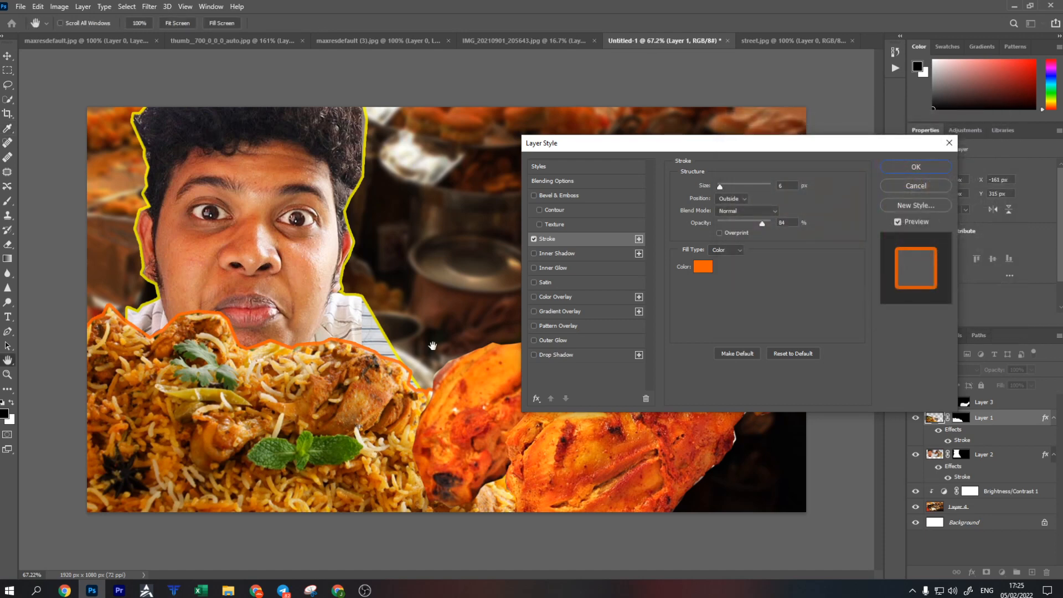
click(911, 168)
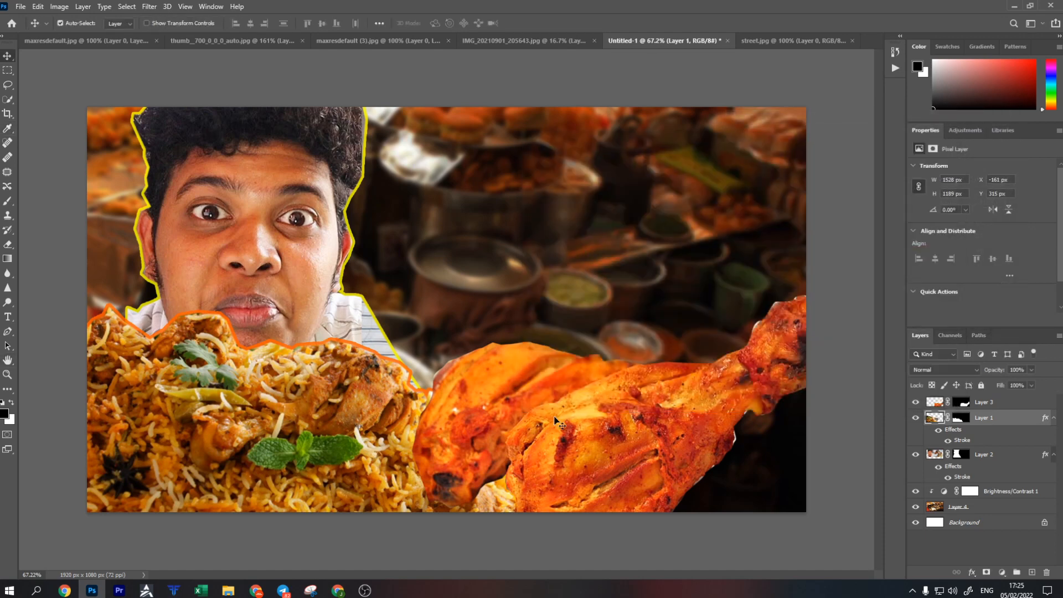
Add a Stroke layer style to the chicken legs' layer and colour it orange (ff6101).
click(1033, 403)
double_click(1051, 406)
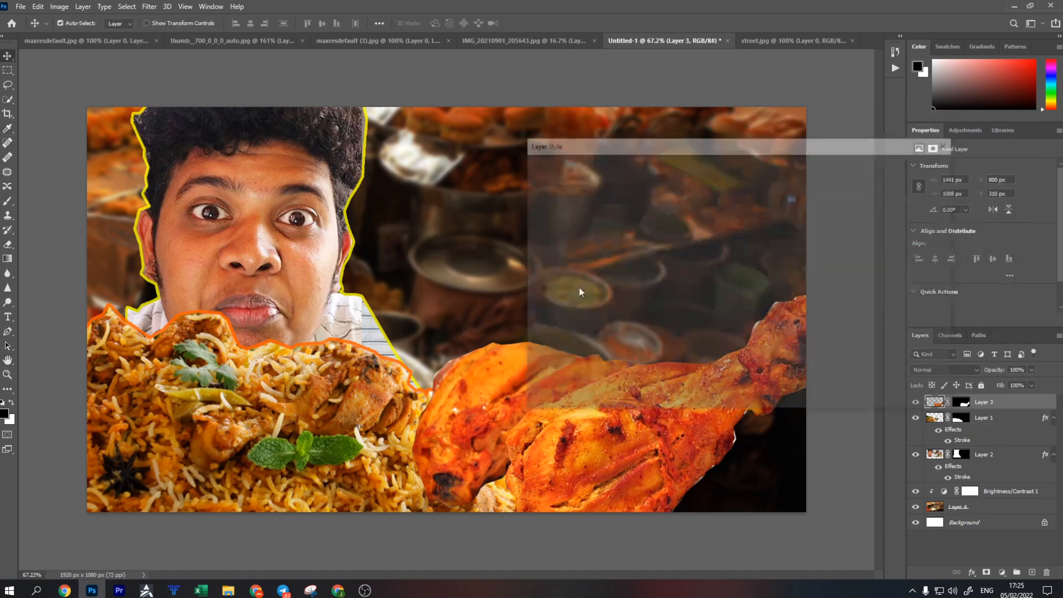
click(949, 143)
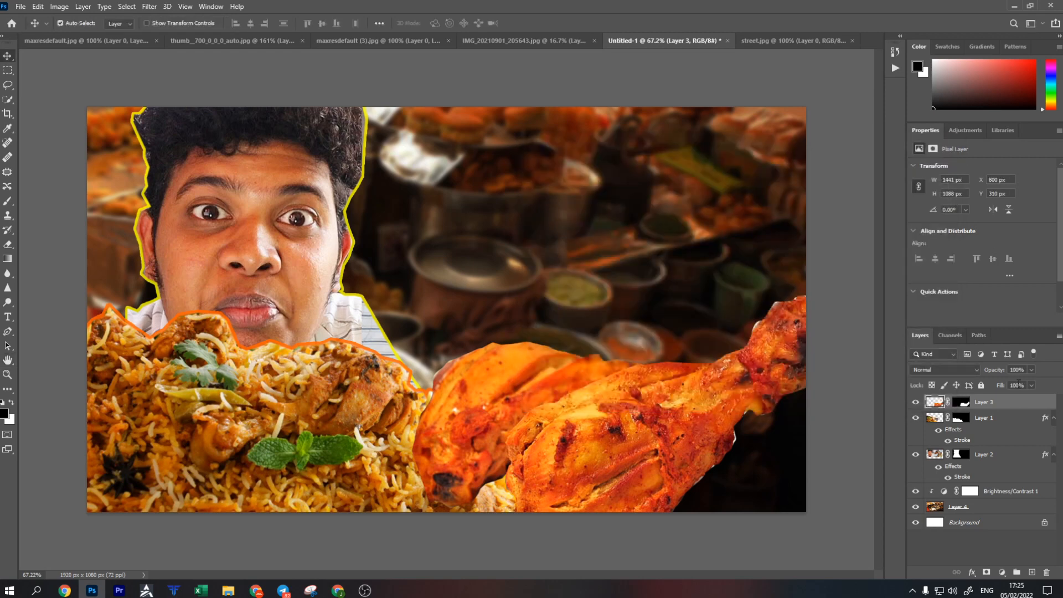
double_click(1046, 404)
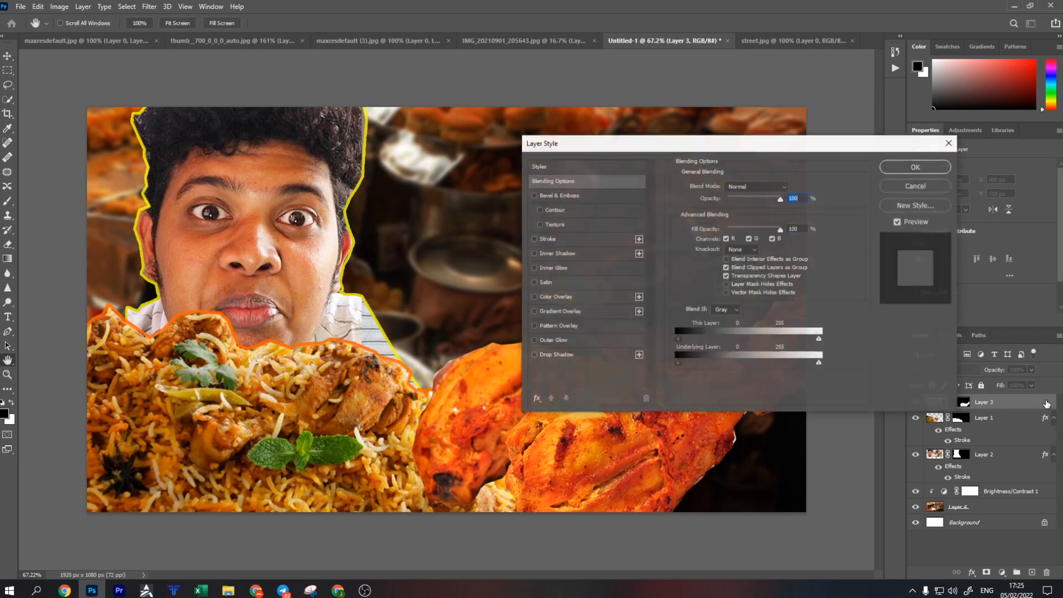
click(553, 239)
click(699, 268)
click(742, 162)
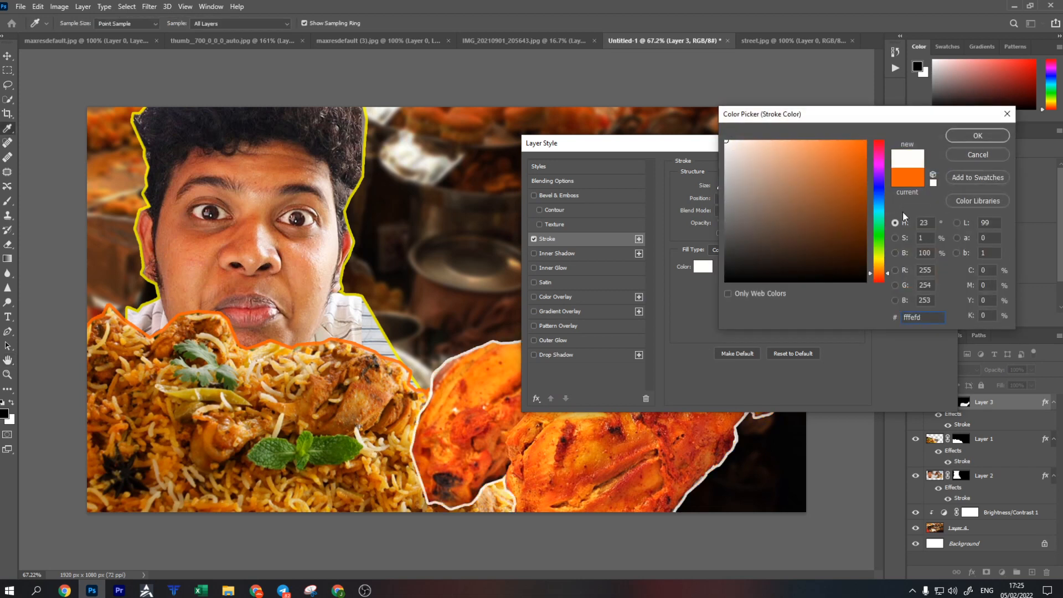
mouse_move(821, 235)
mouse_down()
mouse_move(833, 281)
mouse_move(866, 135)
mouse_up()
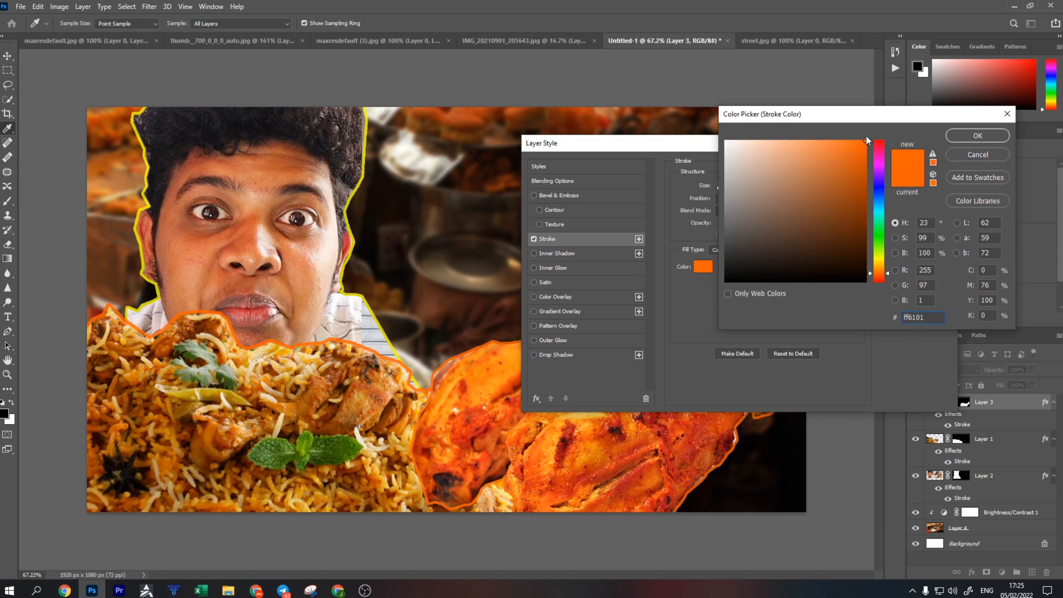
click(978, 136)
click(948, 143)
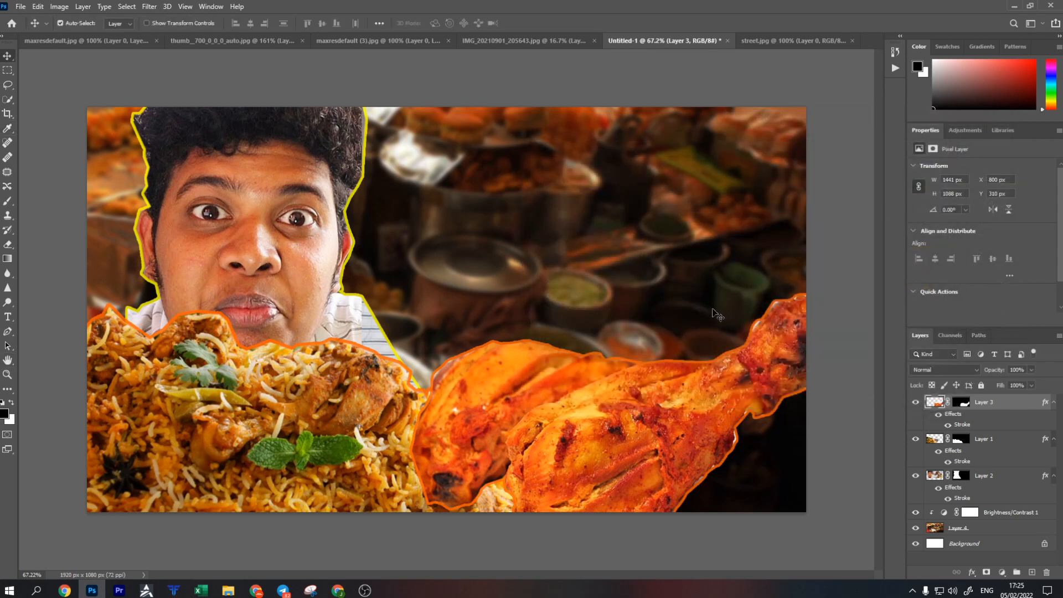
Add a Drop Shadow without Bevel & Emboss to the chicken legs' layer, and shift the legs slightly right and down.
double_click(1035, 407)
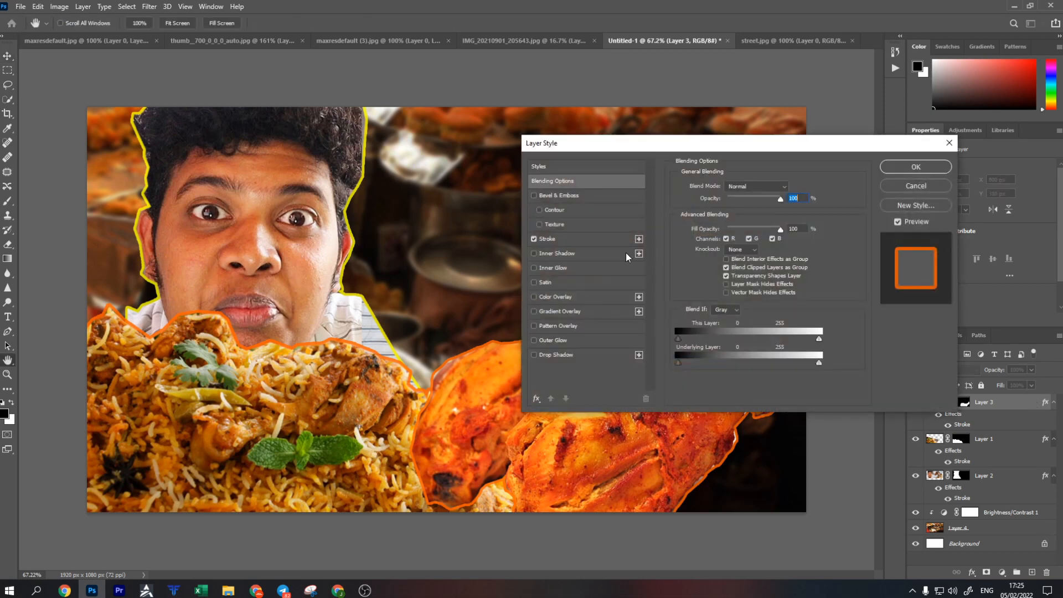
click(555, 355)
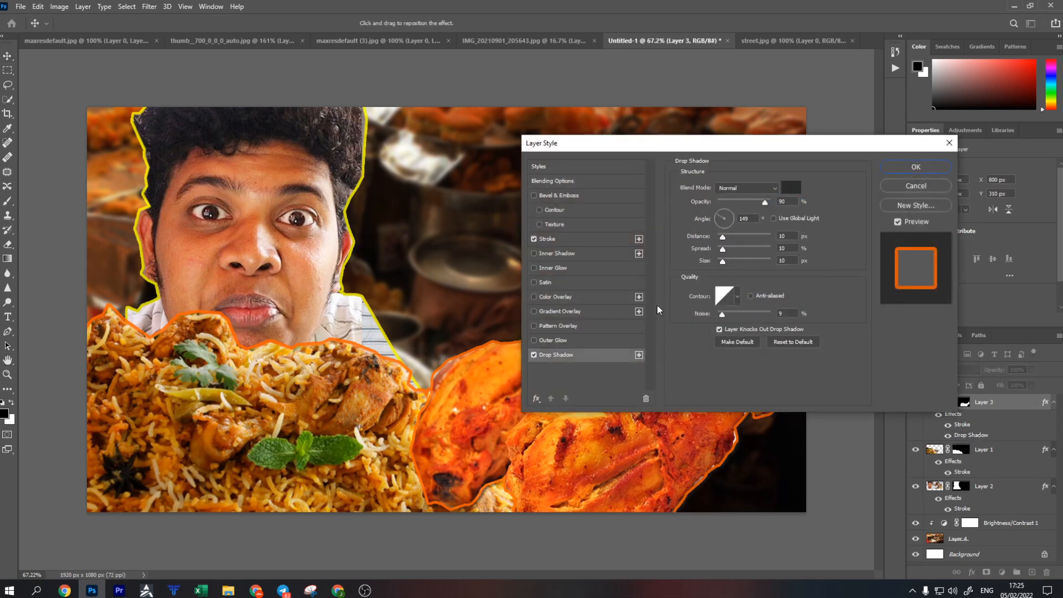
click(543, 195)
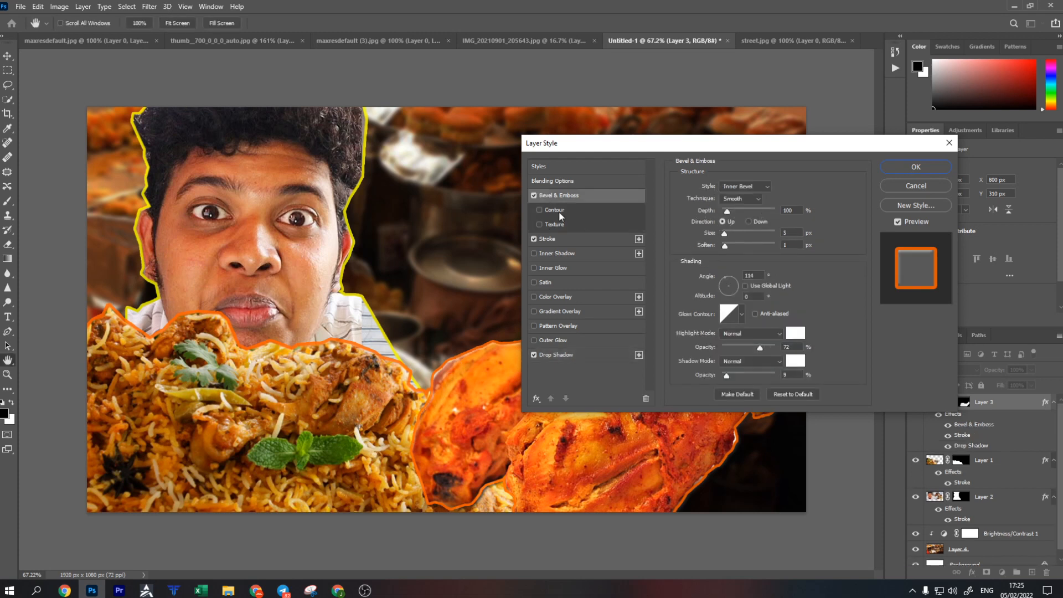
drag(800, 150, 946, 66)
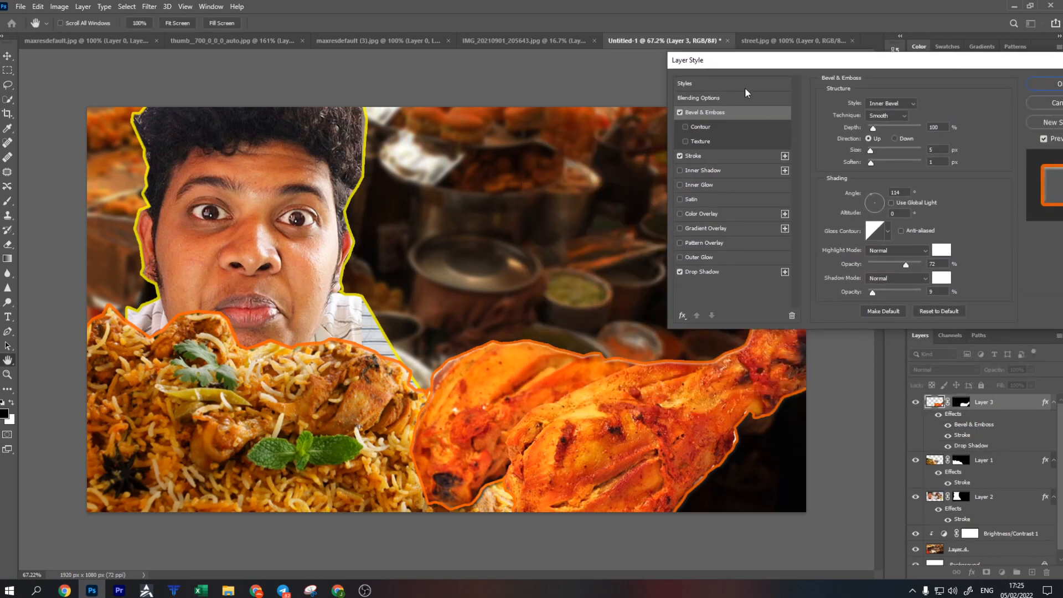
click(681, 112)
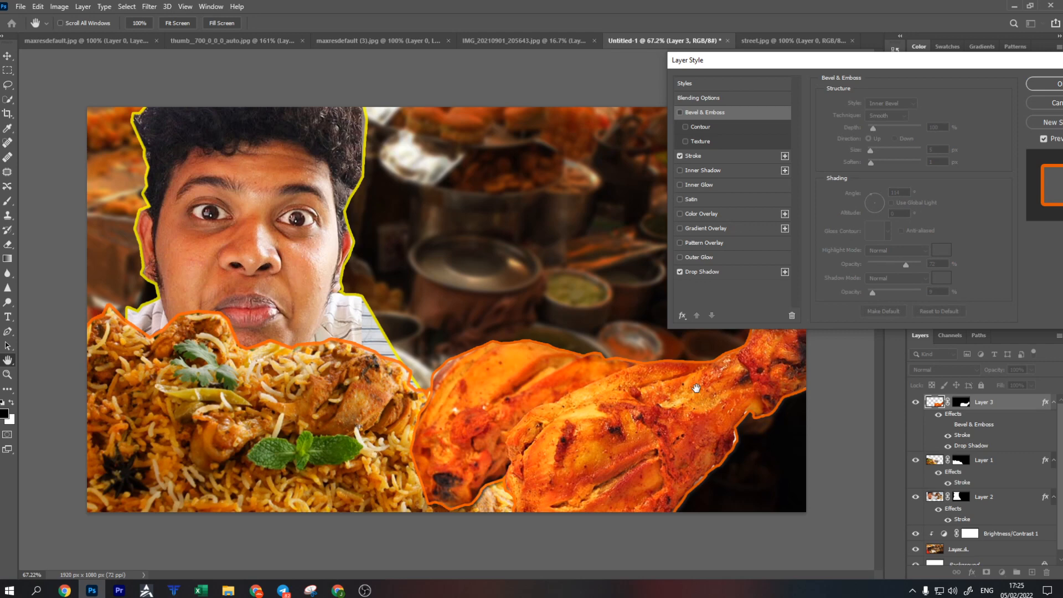
drag(871, 62, 764, 73)
click(935, 93)
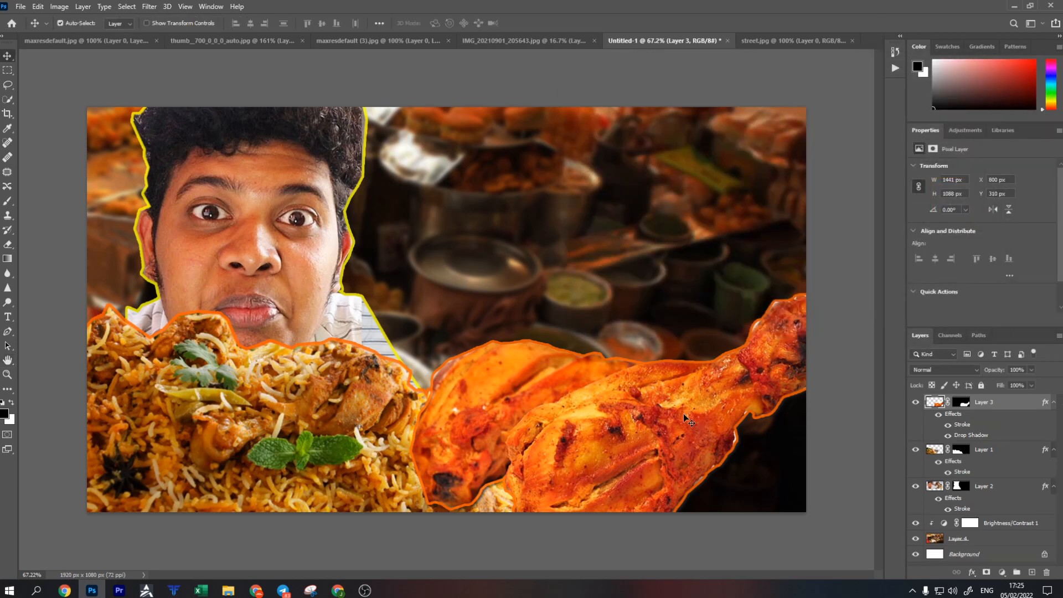
drag(684, 414, 699, 420)
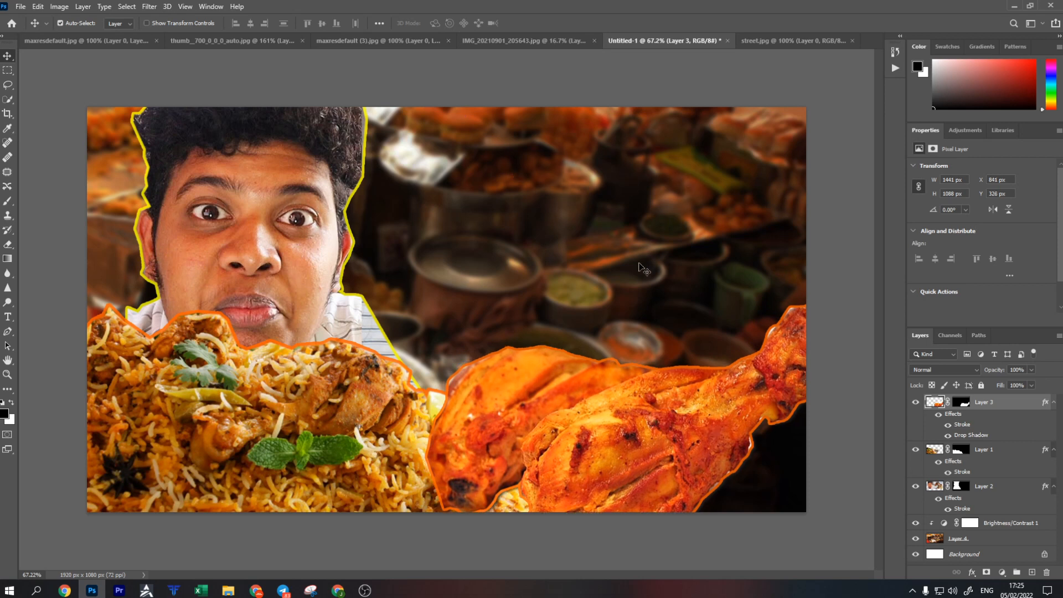
Select the man's layer, launch the Azhagi+ Tamil typing app, and return to the Photoshop document.
click(274, 230)
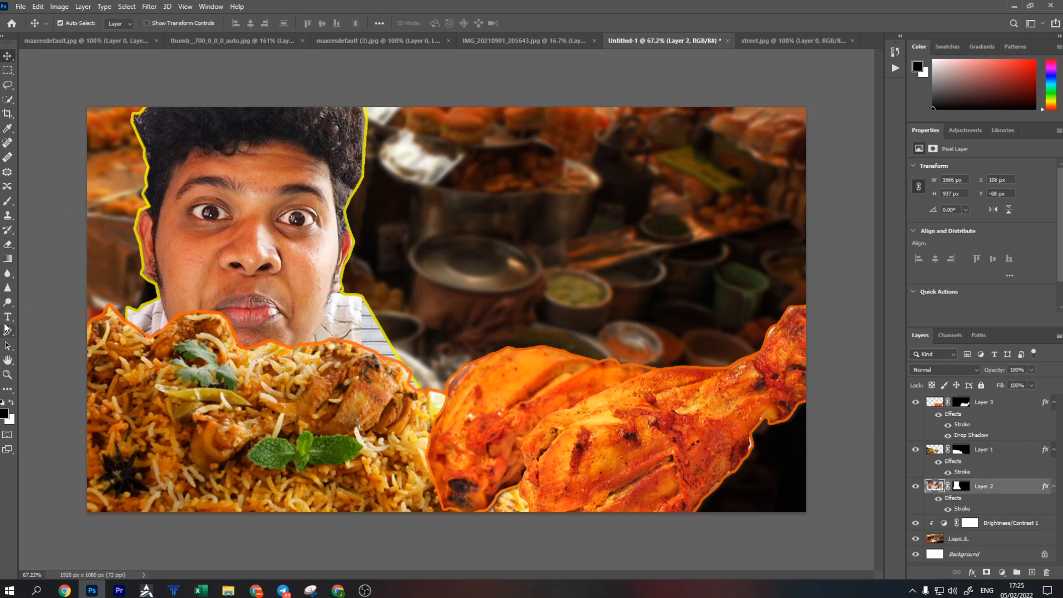
click(9, 591)
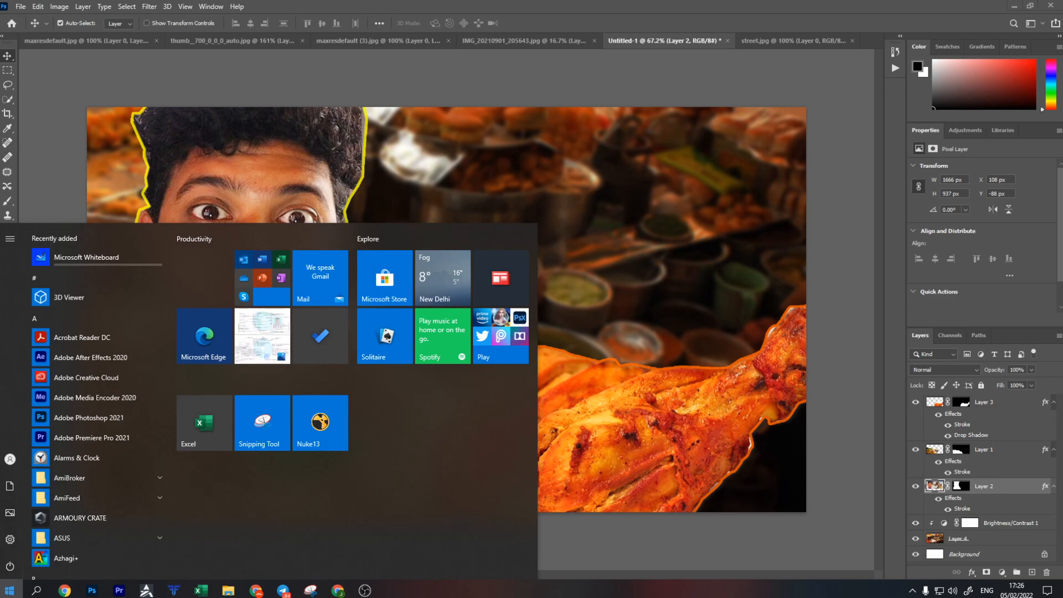
text(az)
key(Return)
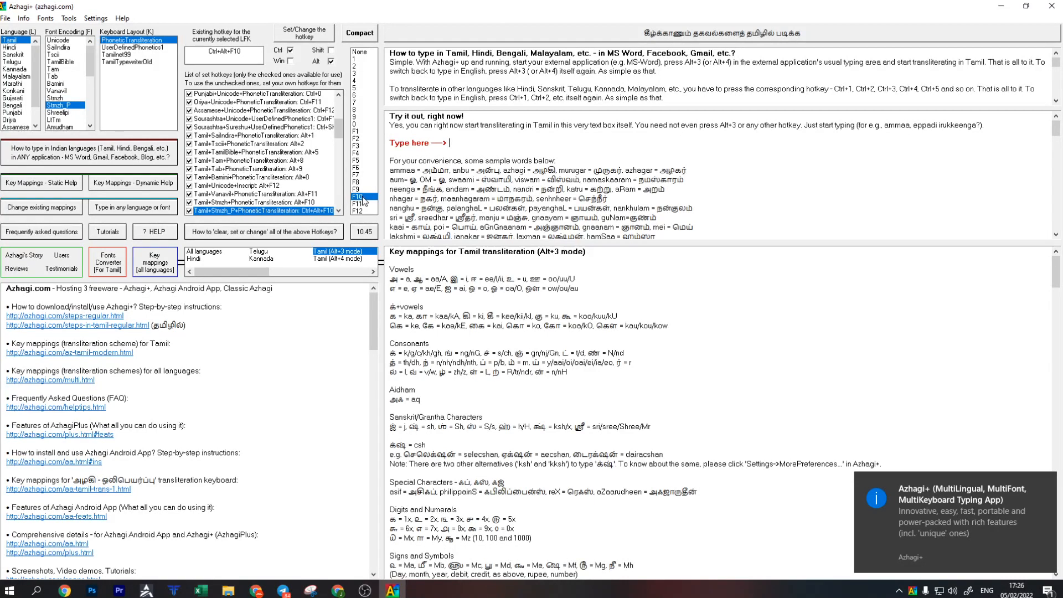
click(1002, 7)
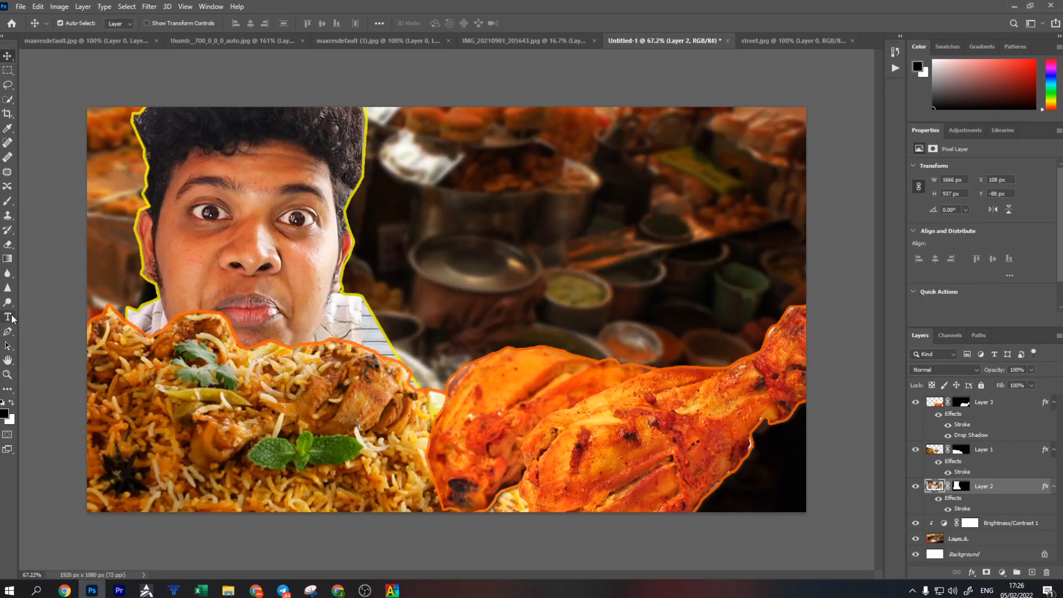
Add a text layer reading IFRAN BRO over the dark background beside the man's face.
key(t)
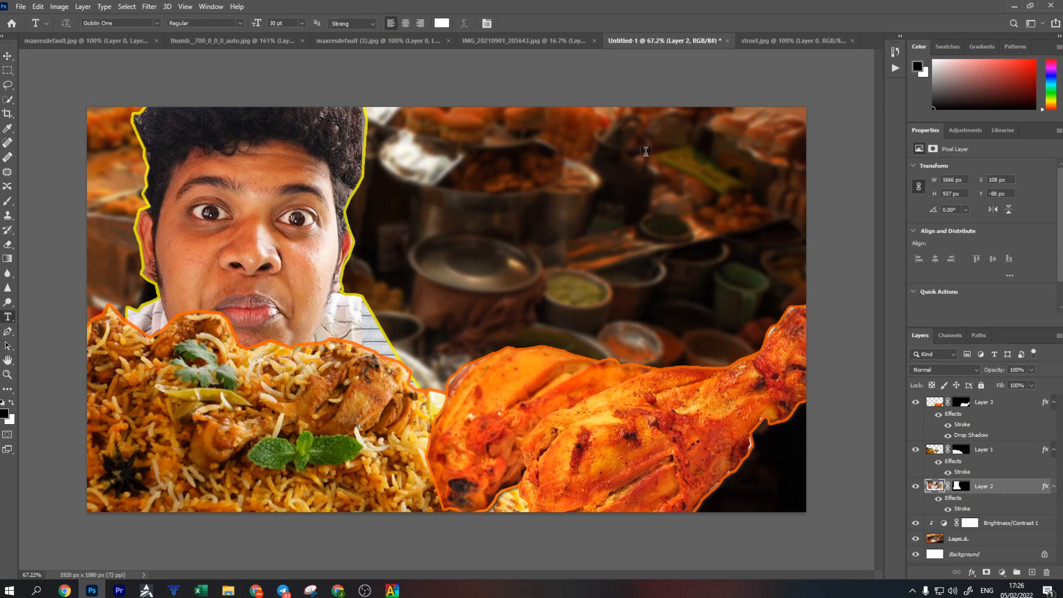
click(581, 162)
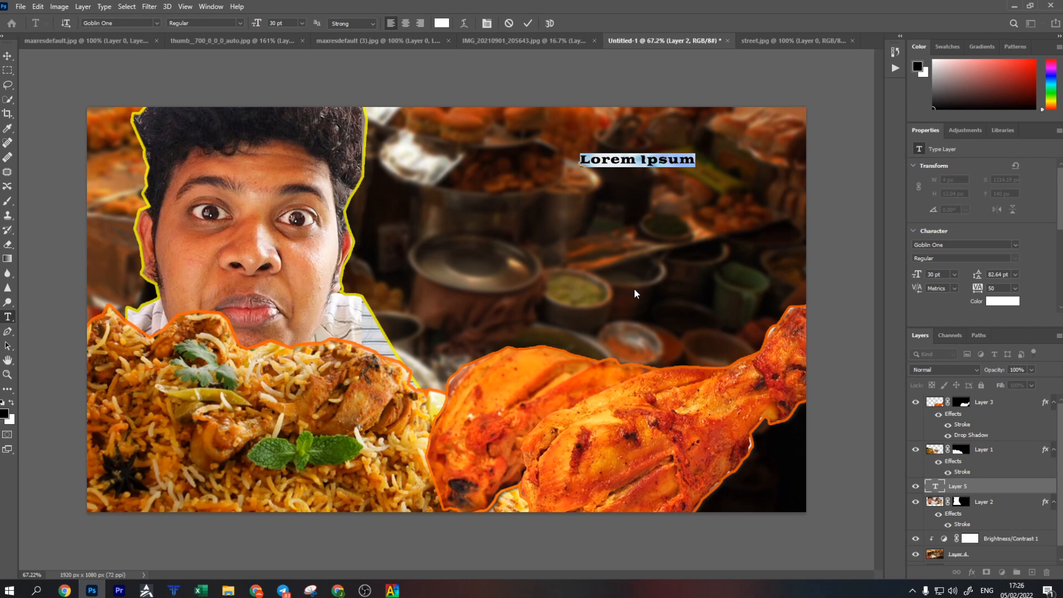
key(BackSpace)
text(IF)
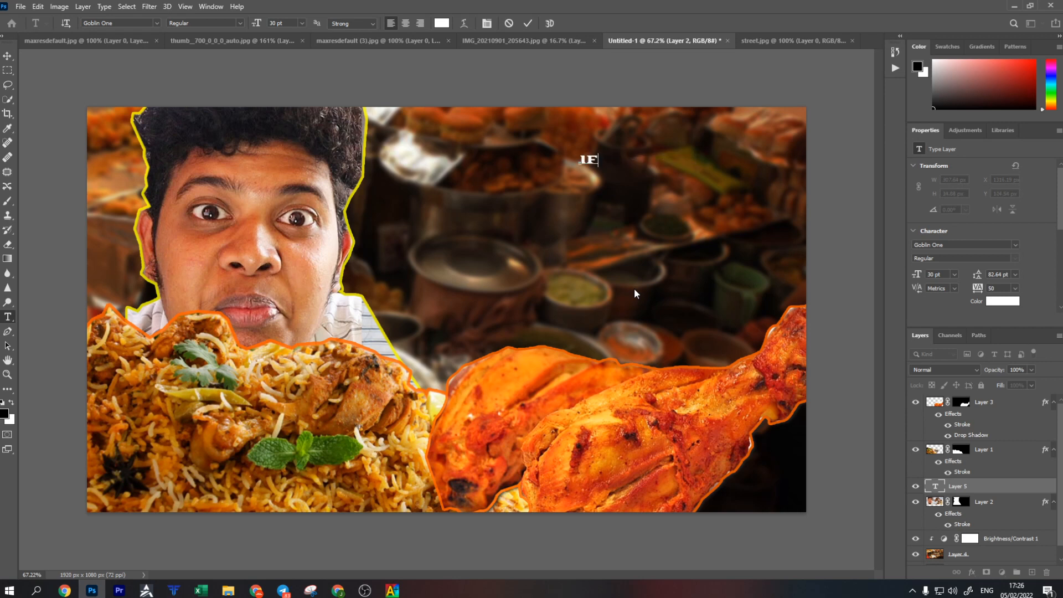
text(RAN BRO)
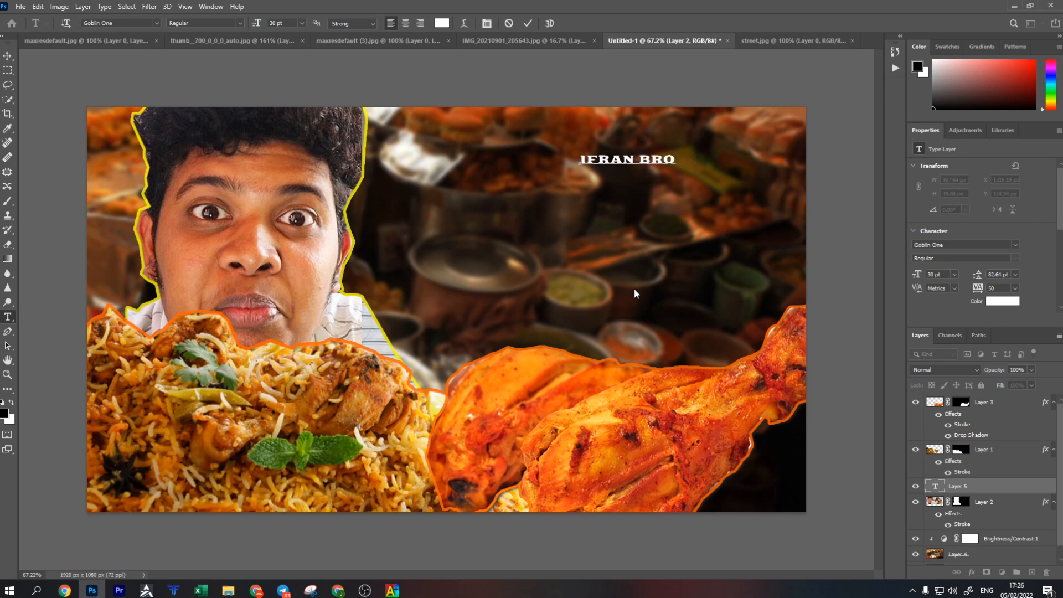
key(ctrl+Return)
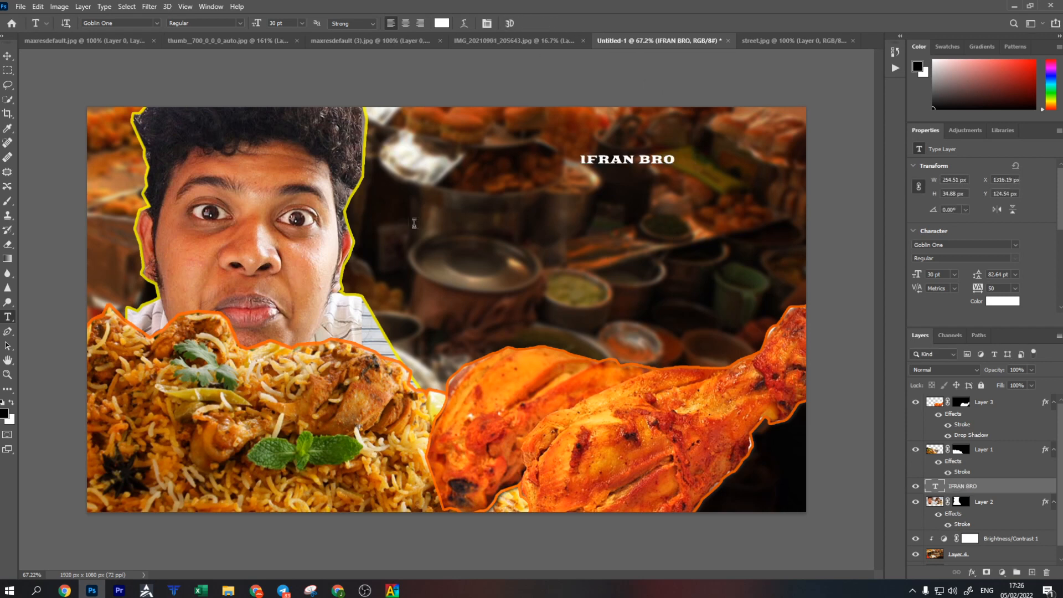
Enlarge the IFRAN BRO text and place it across the upper edge of the background beside the face.
key(v)
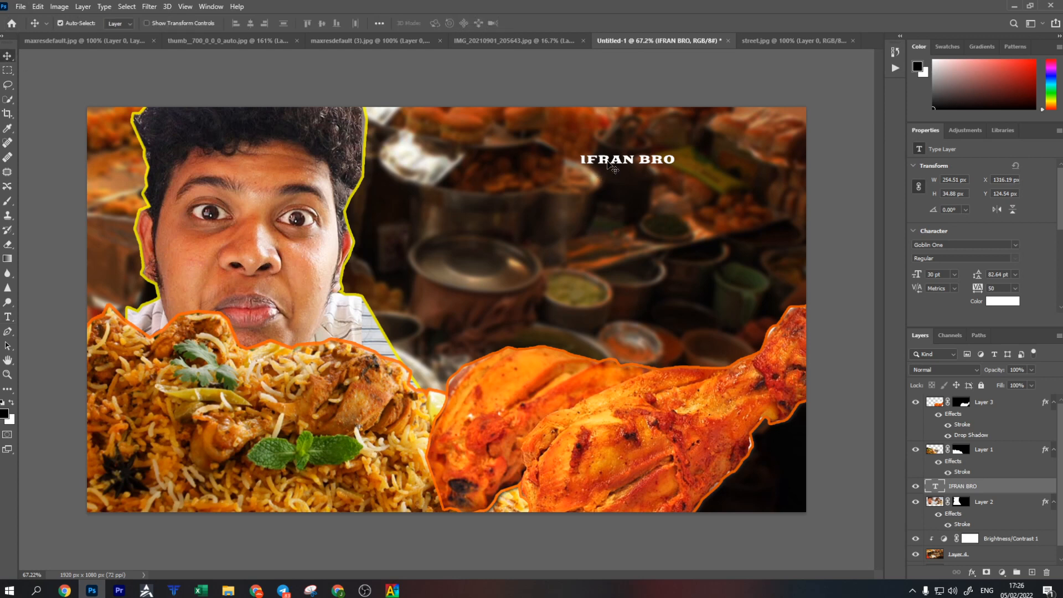
key(ctrl+t)
drag(674, 168, 654, 143)
click(547, 22)
Start a new text layer below IFRAN BRO and set its font to STMZH - 024.
key(t)
click(561, 184)
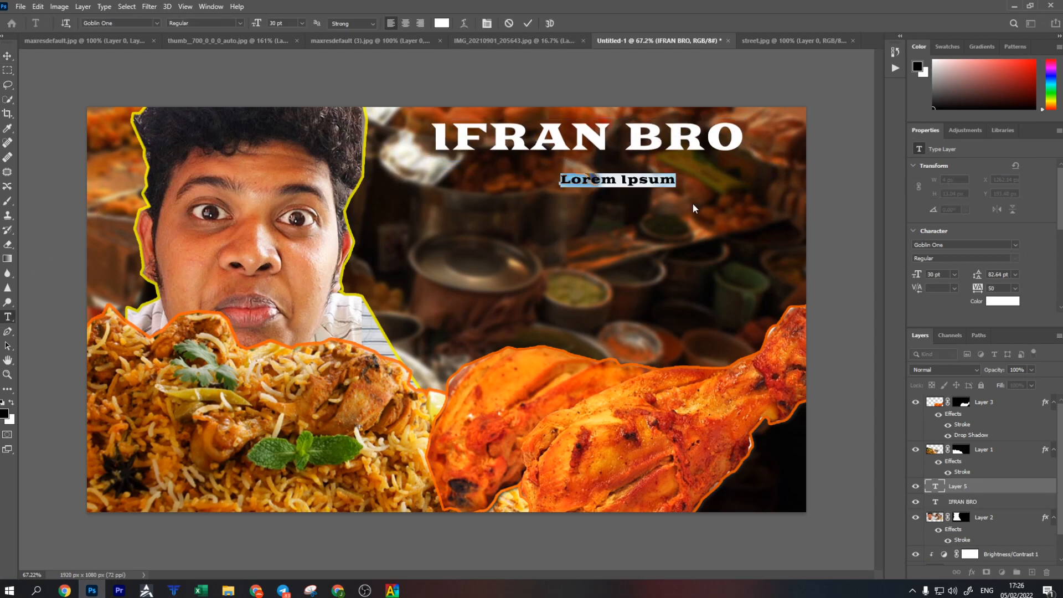
click(158, 24)
scroll(195, 326, down, 15)
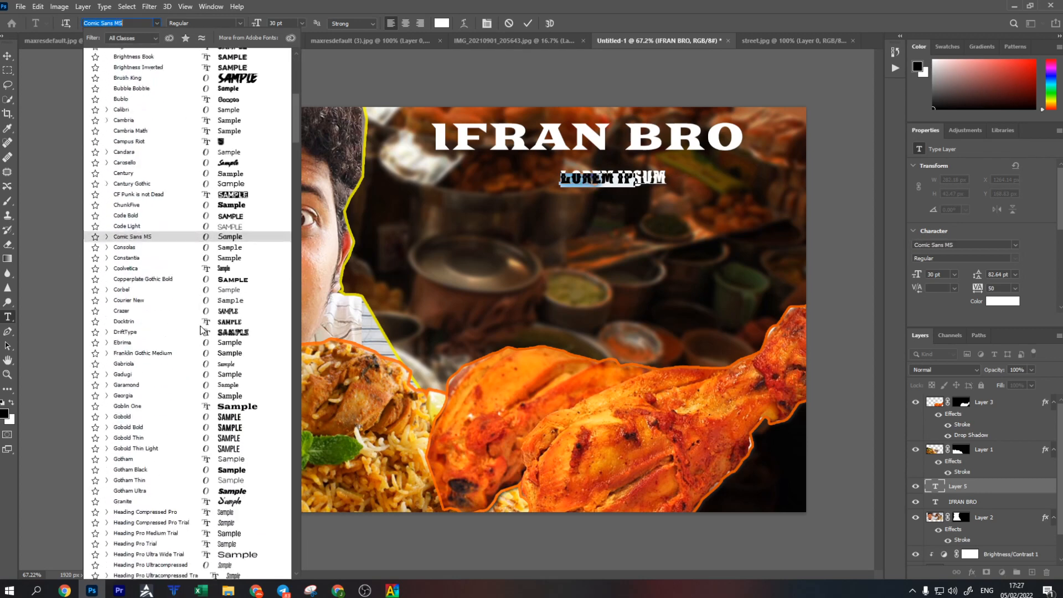
scroll(201, 330, down, 20)
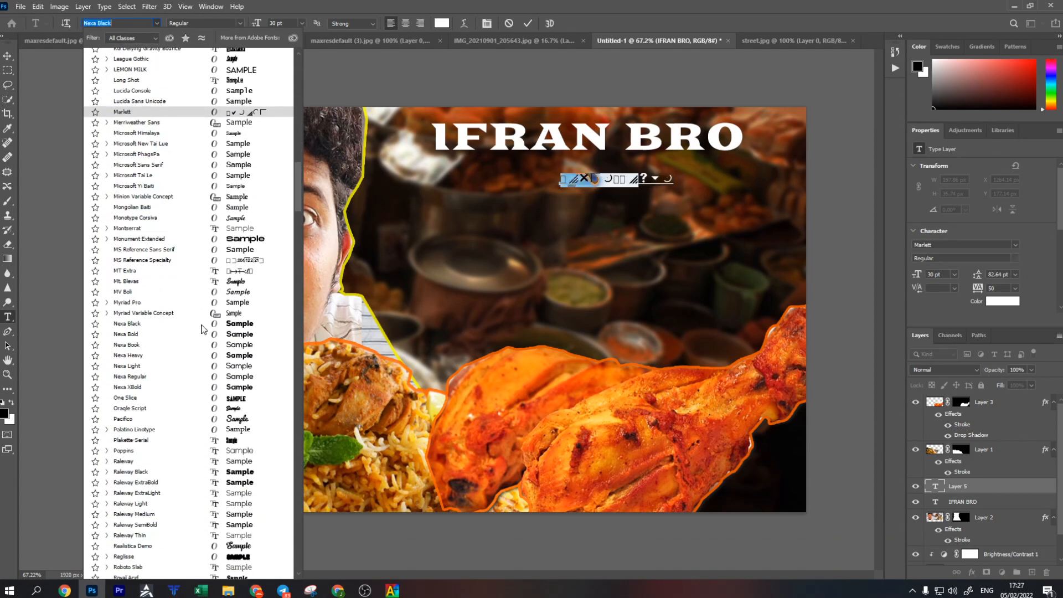
scroll(201, 328, down, 5)
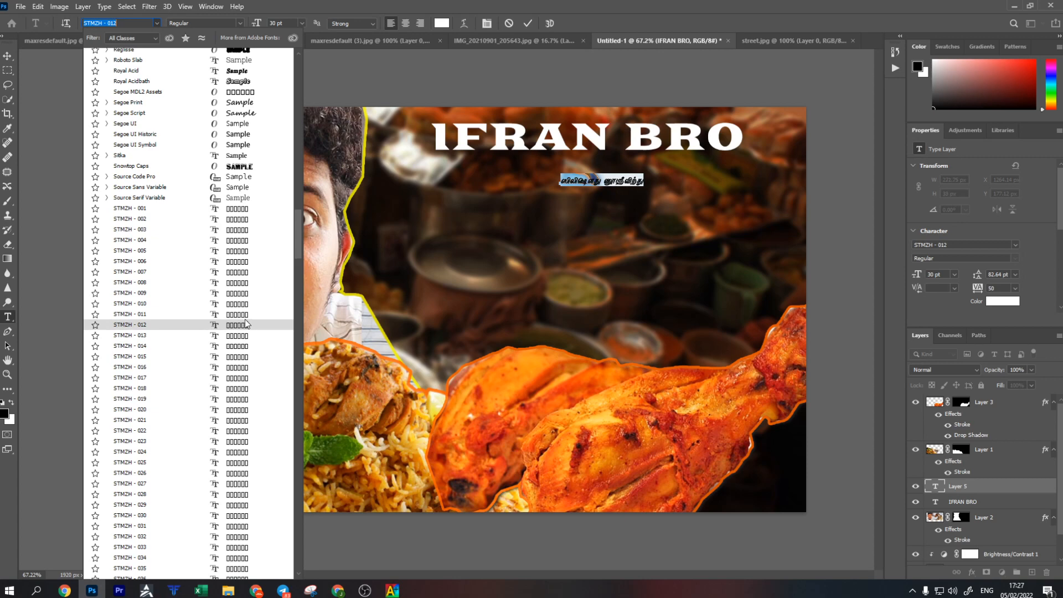
key(Escape)
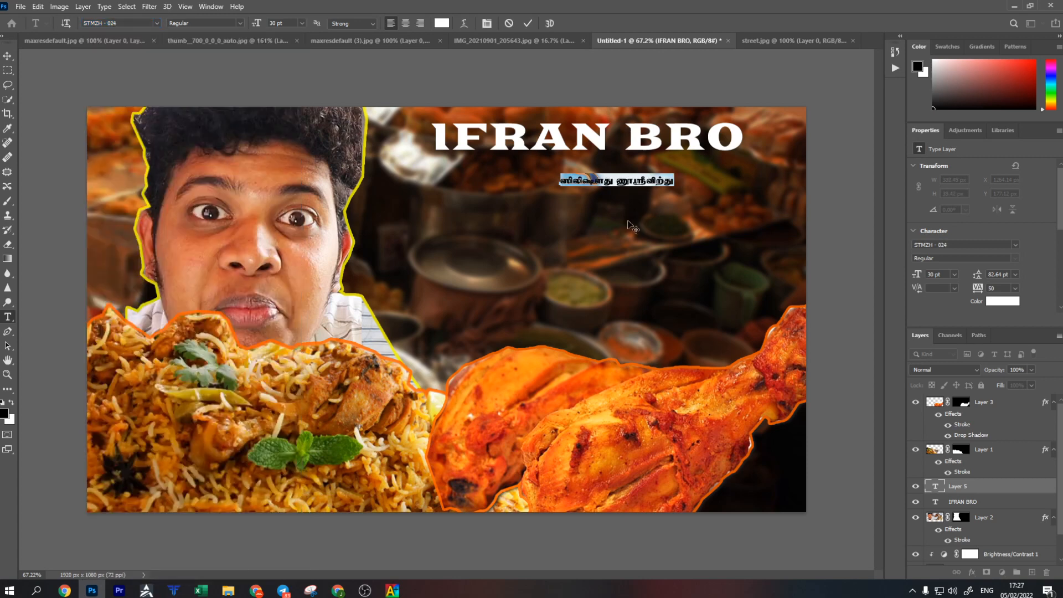
triple_click(633, 183)
text(தமிழிமிமி)
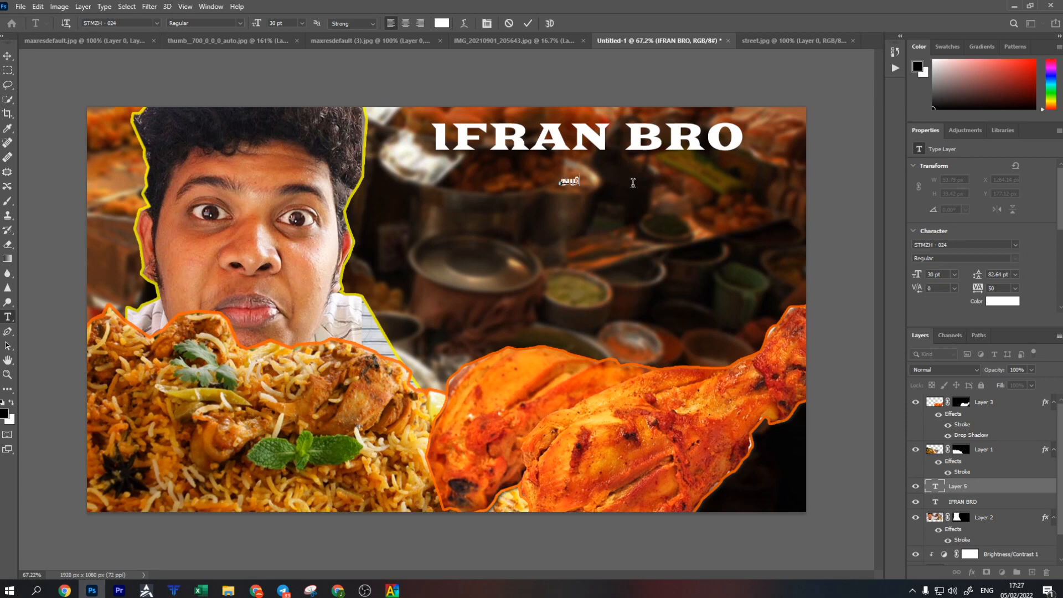
key(BackSpace)
key(BackSpace)
key(BackSpace)
key(BackSpace)
key(BackSpace)
key(BackSpace)
key(BackSpace)
key(BackSpace)
Activate Azhagi+ Tamil input for the STMZH font and enter மாதிரி as the new layer's text.
key(ctrl)
key(ctrl+F10)
text(ம்)
key(BackSpace)
key(BackSpace)
text(மாக்)
key(ctrl+Return)
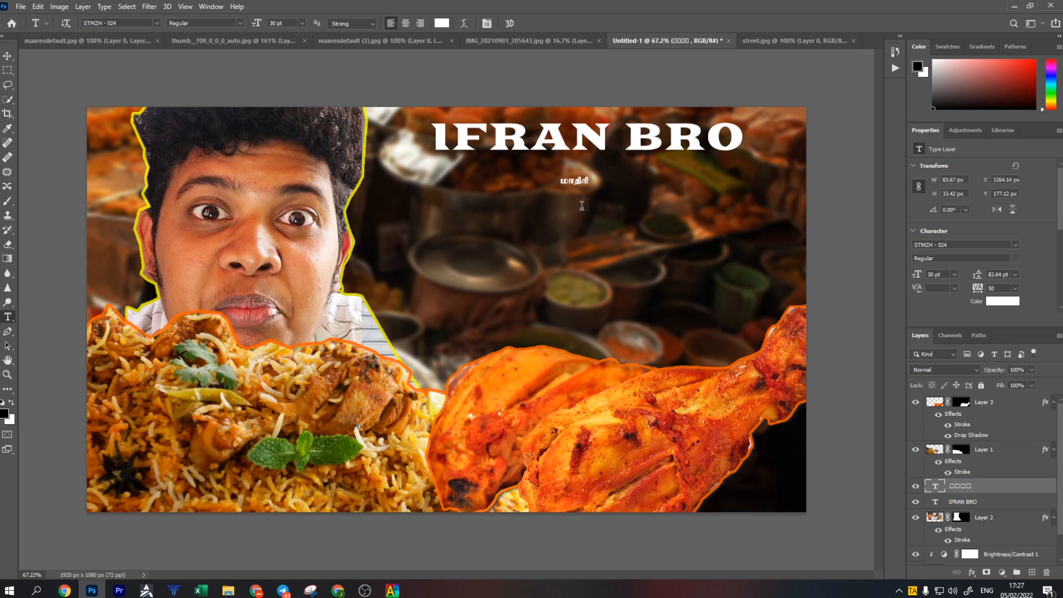
Add another Tamil text layer below மாதிரி reading பண்ணூவது எப்படி.
click(582, 206)
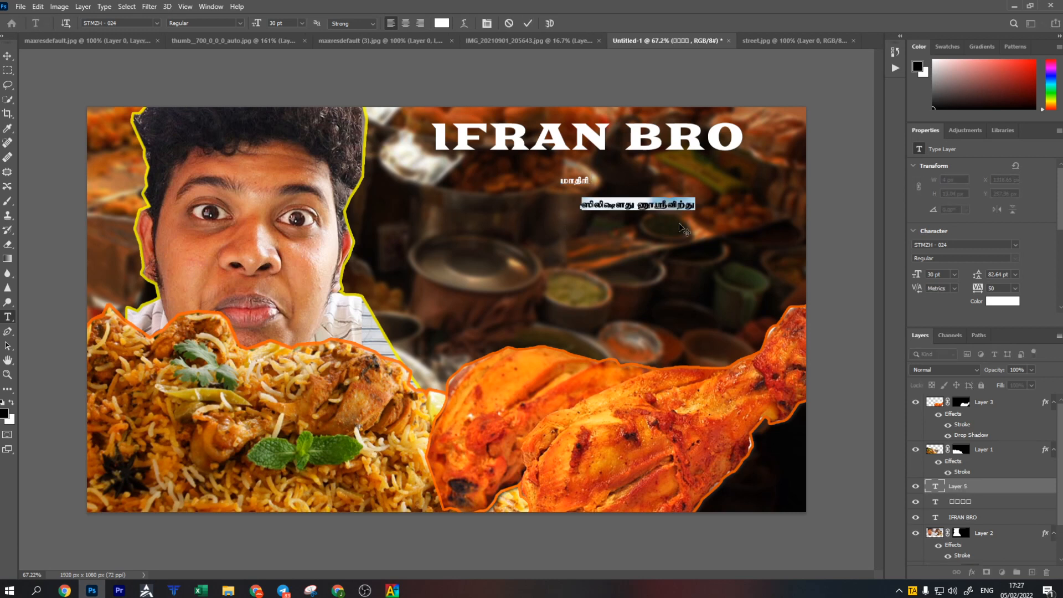
text(பன்னுவ்)
key(BackSpace)
key(BackSpace)
key(BackSpace)
key(BackSpace)
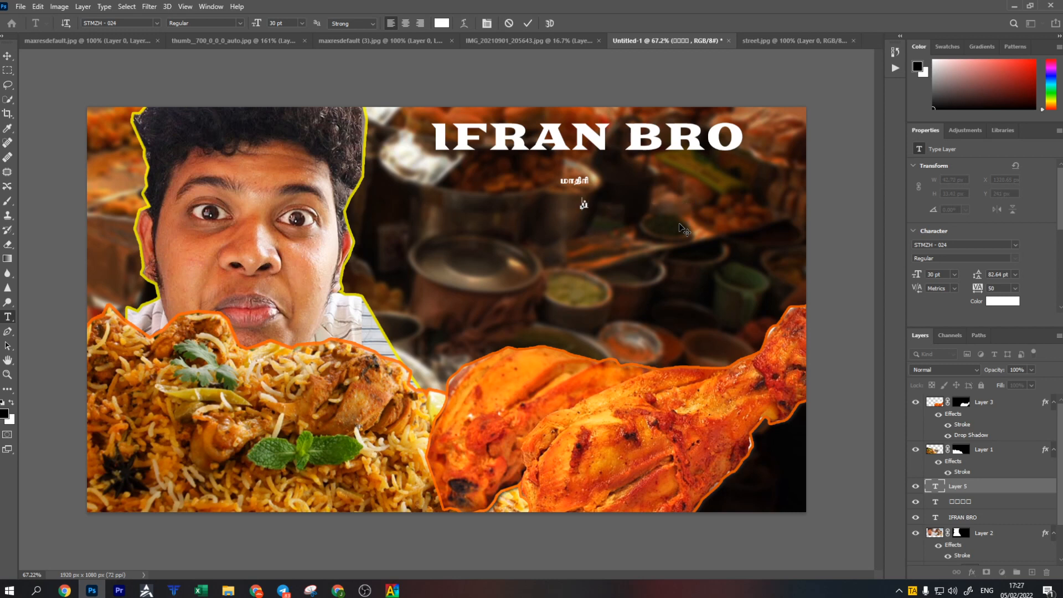
text(ண்ணா)
text(வ்)
text(து எப்படி)
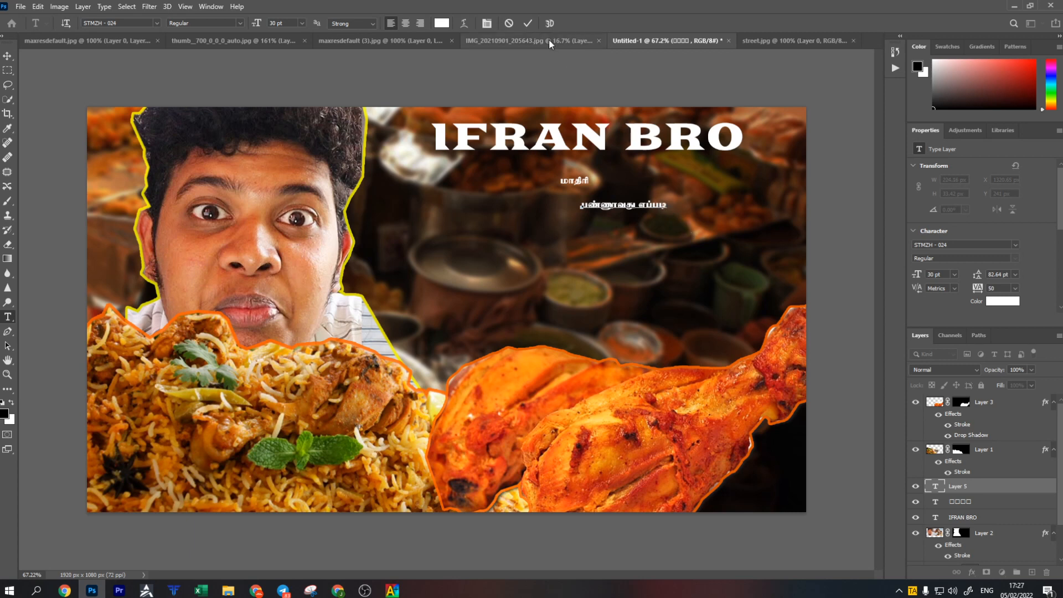
click(528, 23)
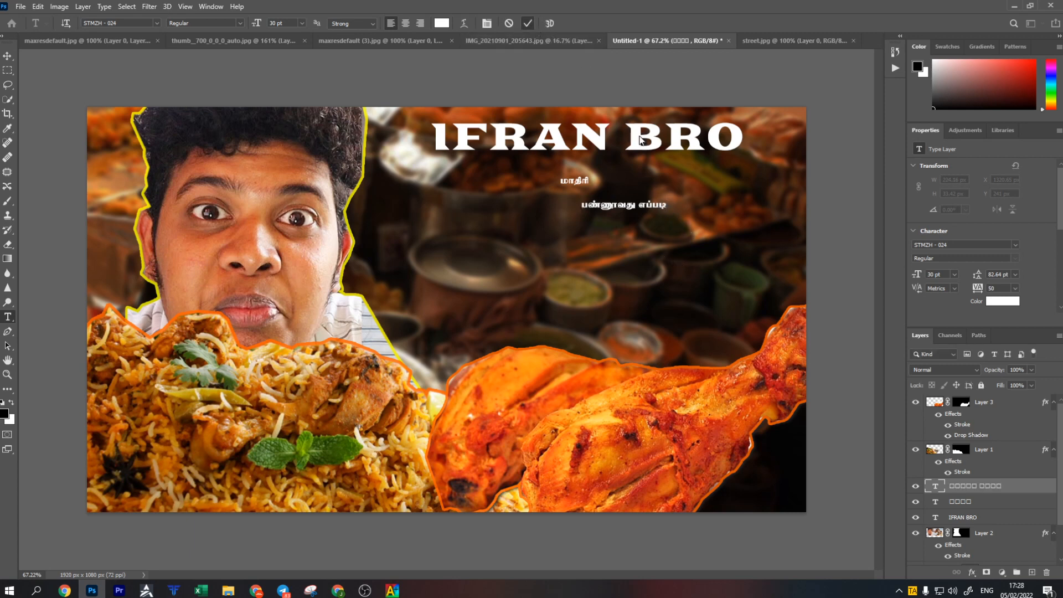
Correct the first word of the lower Tamil text to பண்ணுவது.
double_click(614, 205)
text(பண்ணுவது)
click(528, 23)
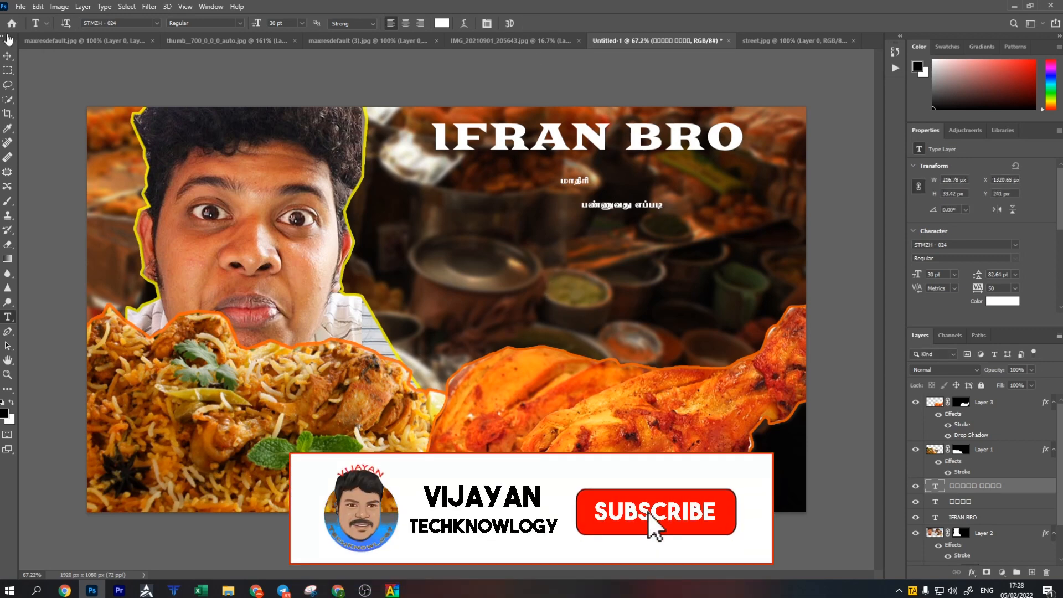
Enlarge both Tamil texts and stack them beneath IFRAN BRO, with மாதிரி above பண்ணுவது எப்படி.
key(v)
drag(577, 181, 785, 265)
key(ctrl+t)
key(Return)
key(ctrl+t)
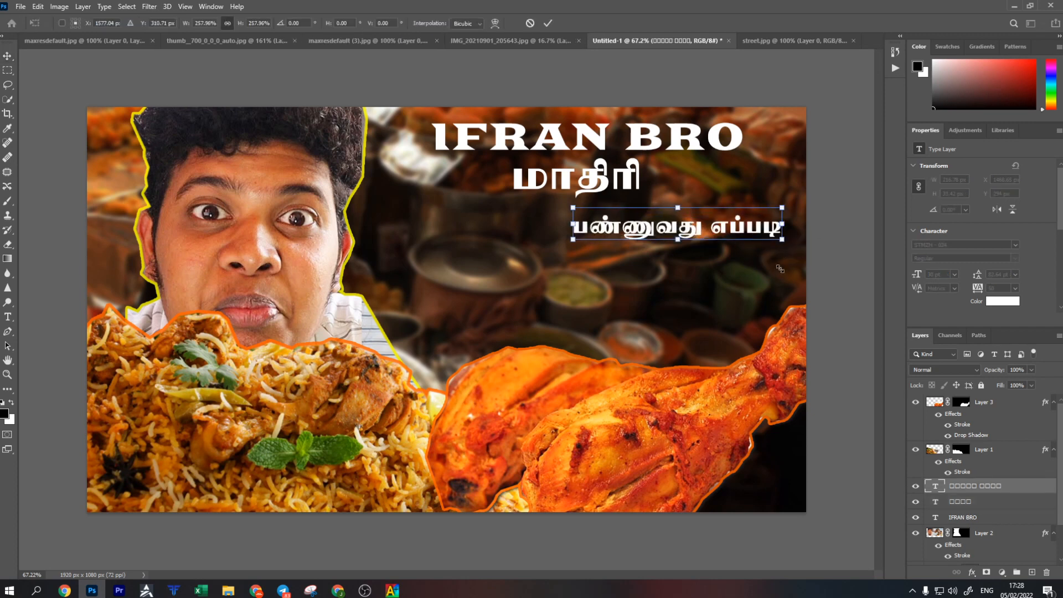
click(548, 23)
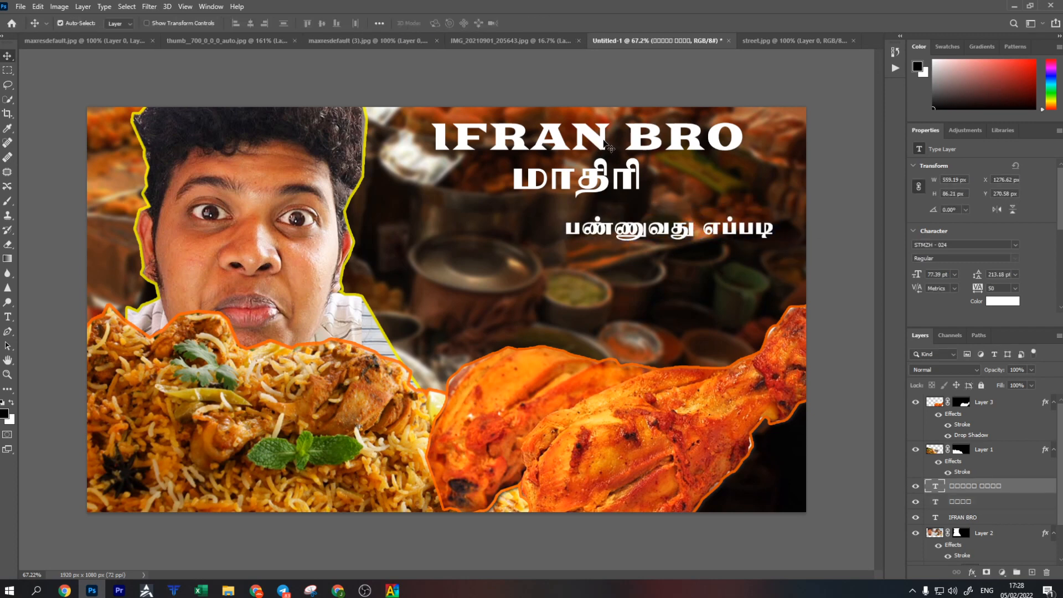
Duplicate the IFRAN BRO text below the Tamil lines and change the copy to Create.
drag(602, 141, 602, 278)
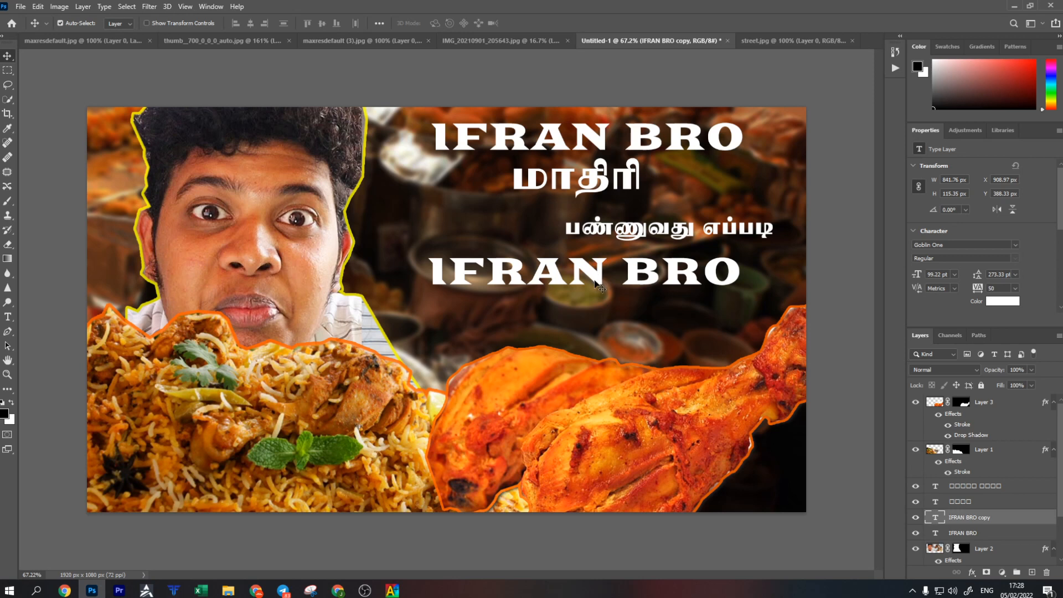
double_click(598, 276)
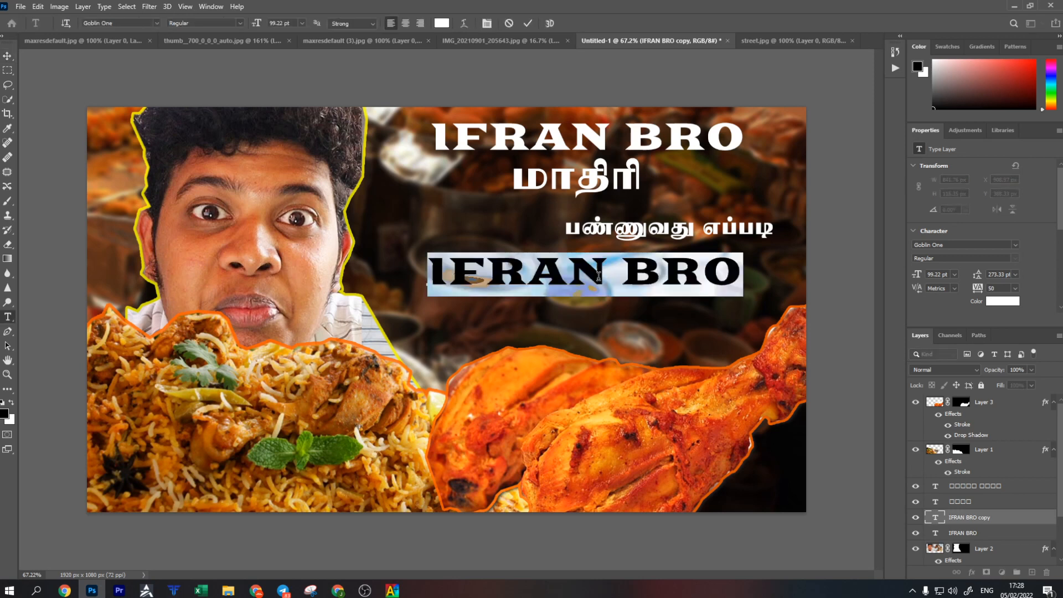
text(Create)
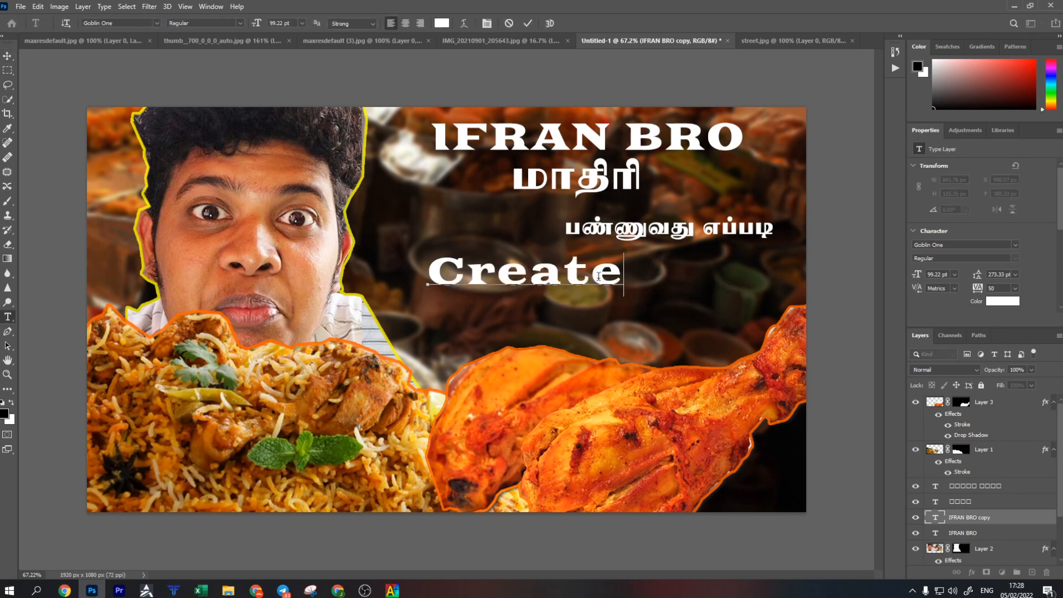
click(527, 23)
Align மாதிரி with the start of IFRAN BRO and place Create directly before பண்ணுவது எப்படி on the line below.
drag(579, 181, 500, 187)
drag(540, 279, 686, 189)
drag(661, 232, 603, 232)
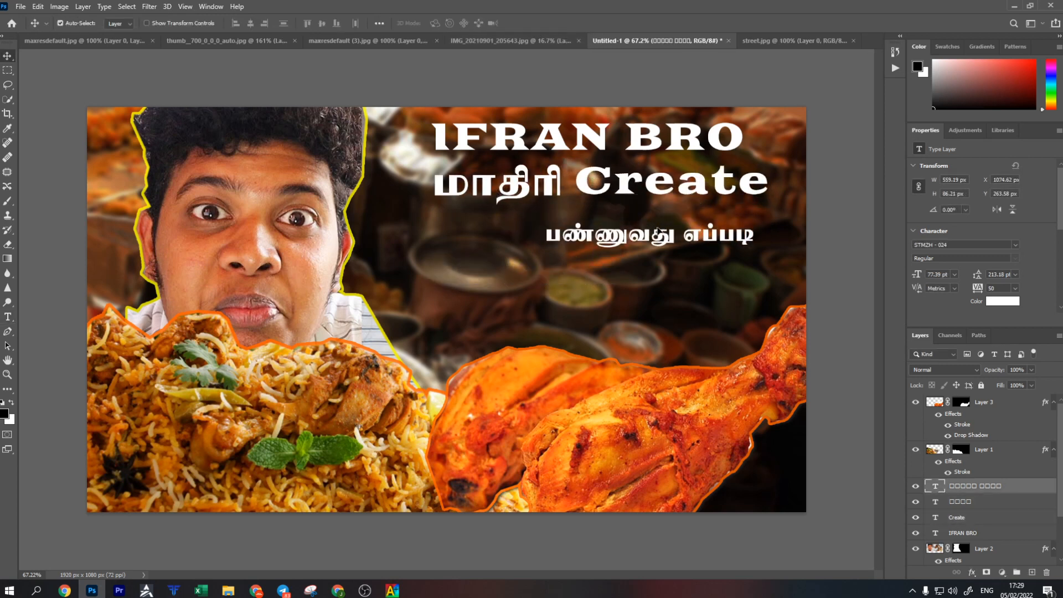
drag(626, 189, 400, 243)
drag(638, 236, 647, 240)
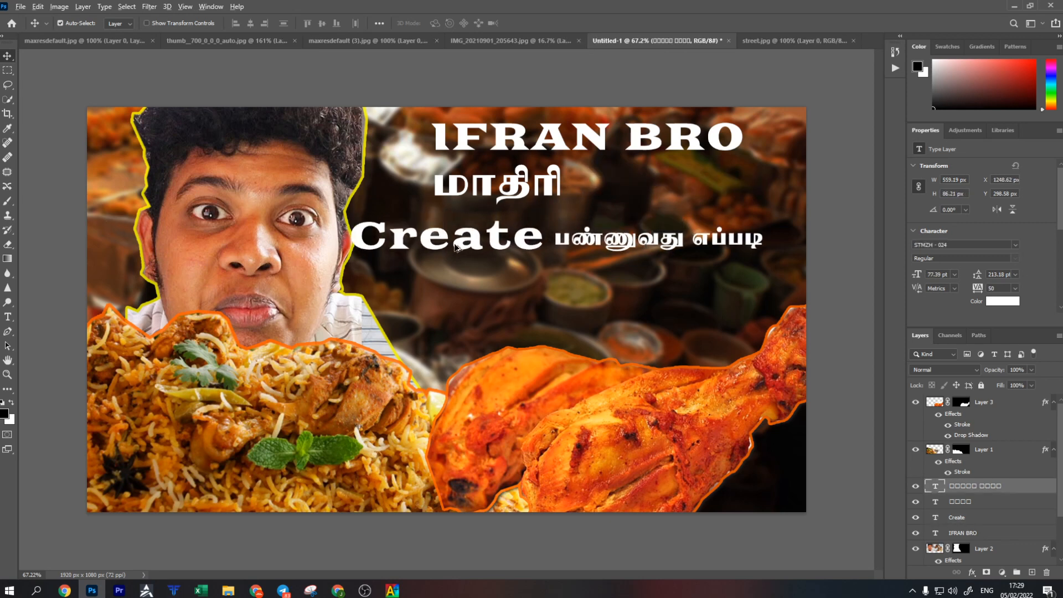
Duplicate the Create text and place the copy beside மாதிரி.
drag(455, 246, 684, 191)
double_click(675, 183)
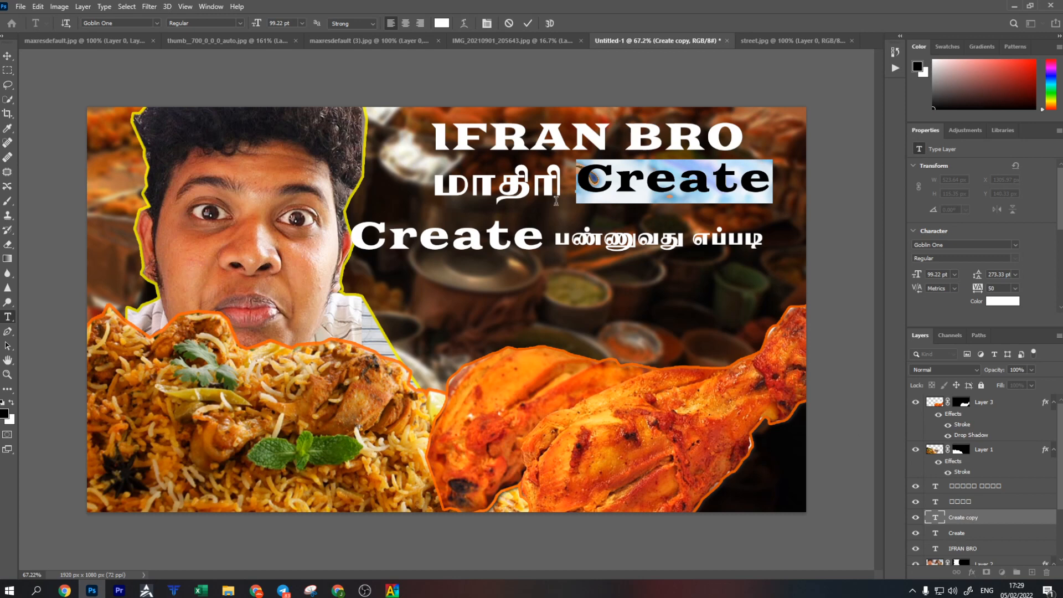
click(988, 522)
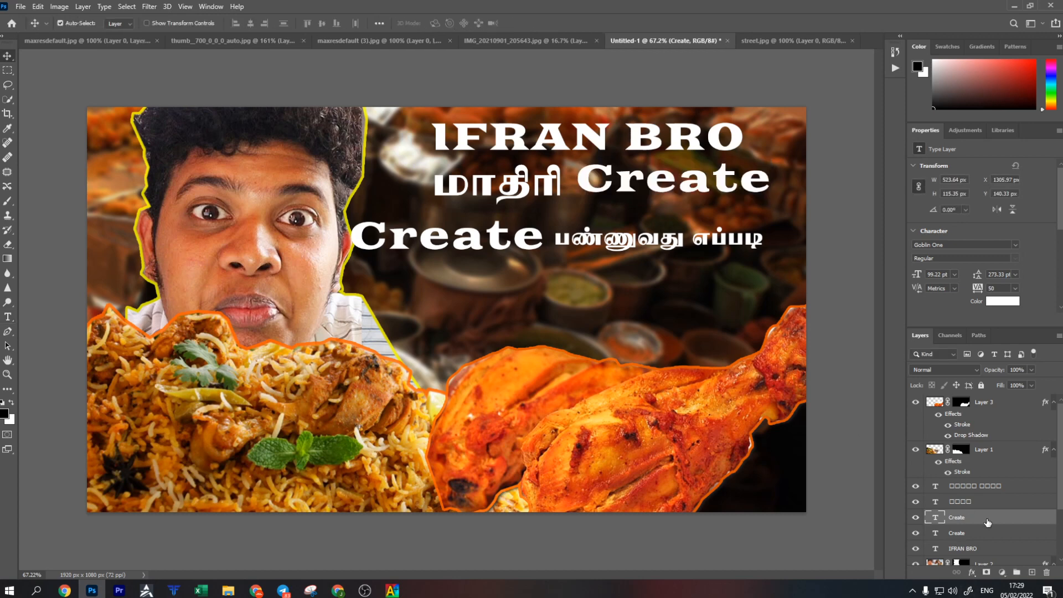
right_click(987, 522)
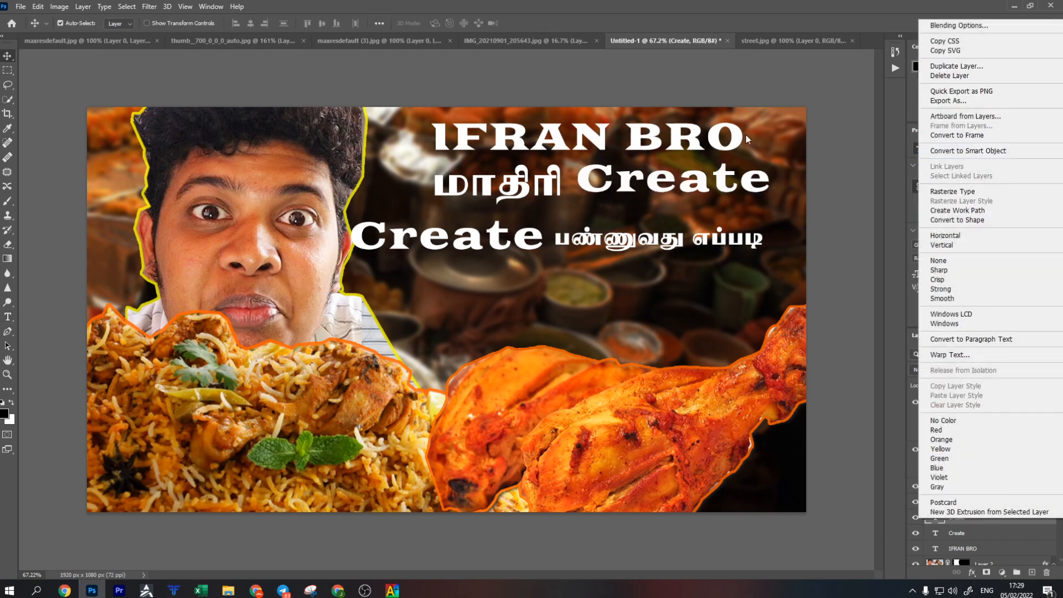
click(668, 176)
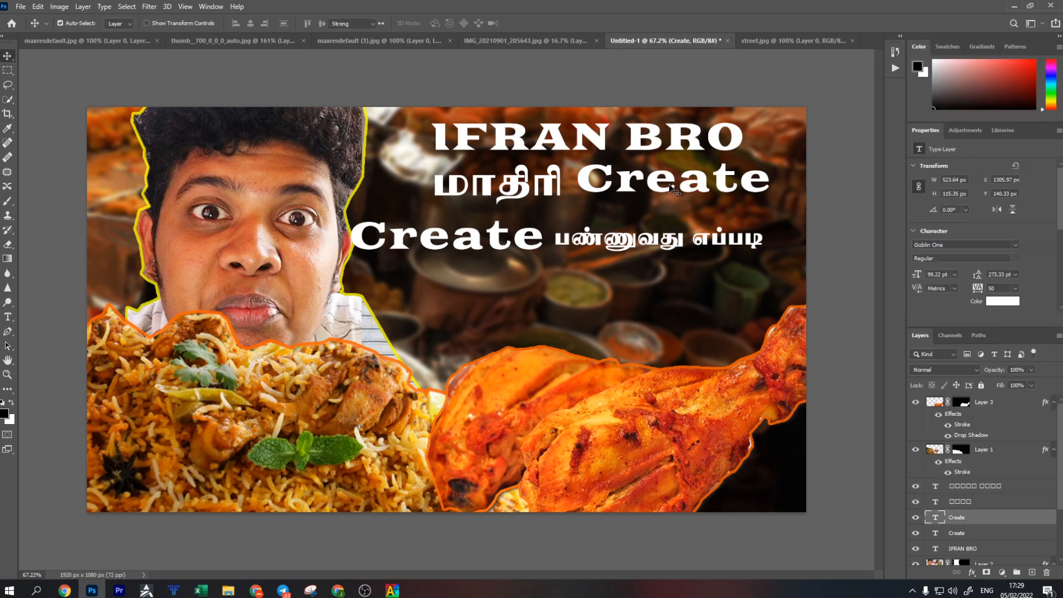
Change the Create copy beside மாதிரி to read Thumbnial.
double_click(670, 182)
text(Thumba)
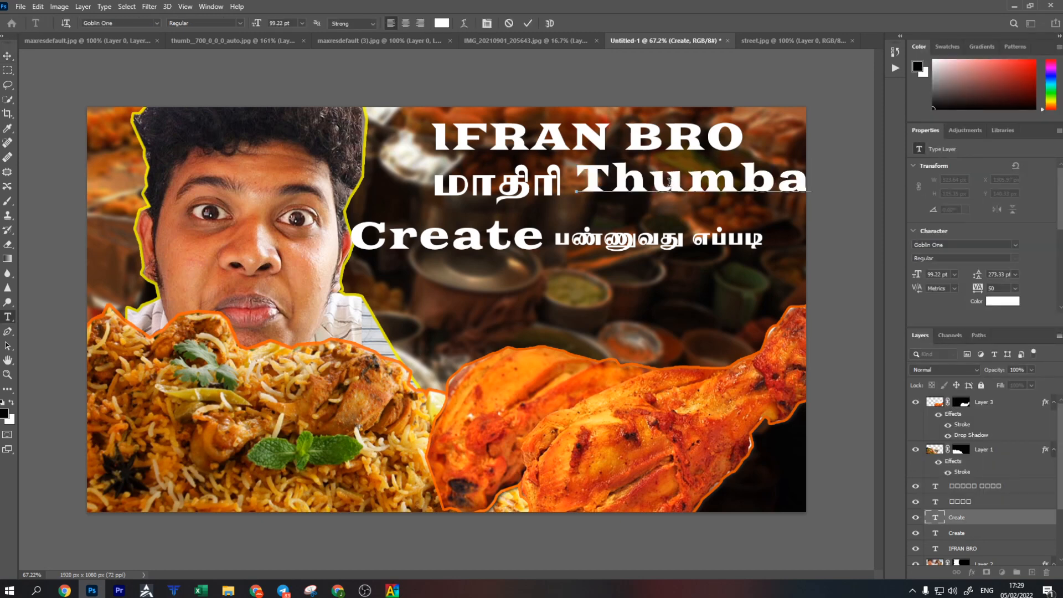
key(BackSpace)
text(nail)
key(ctrl+Return)
Scale the Thumbnial text down to about 64 pt and place it directly after மாதிரி on the same line.
key(ctrl+t)
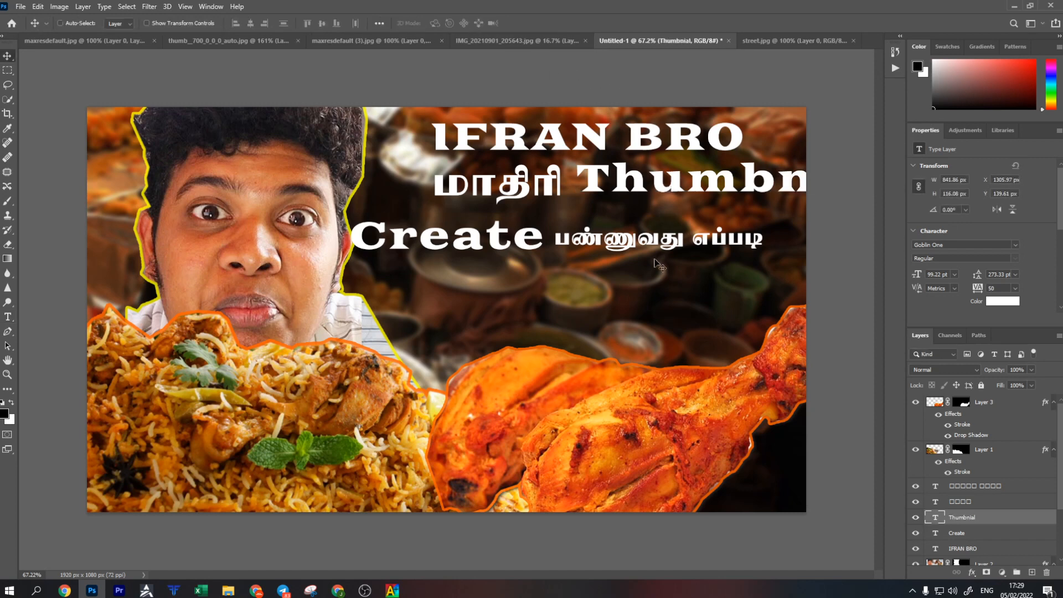
drag(576, 159, 632, 167)
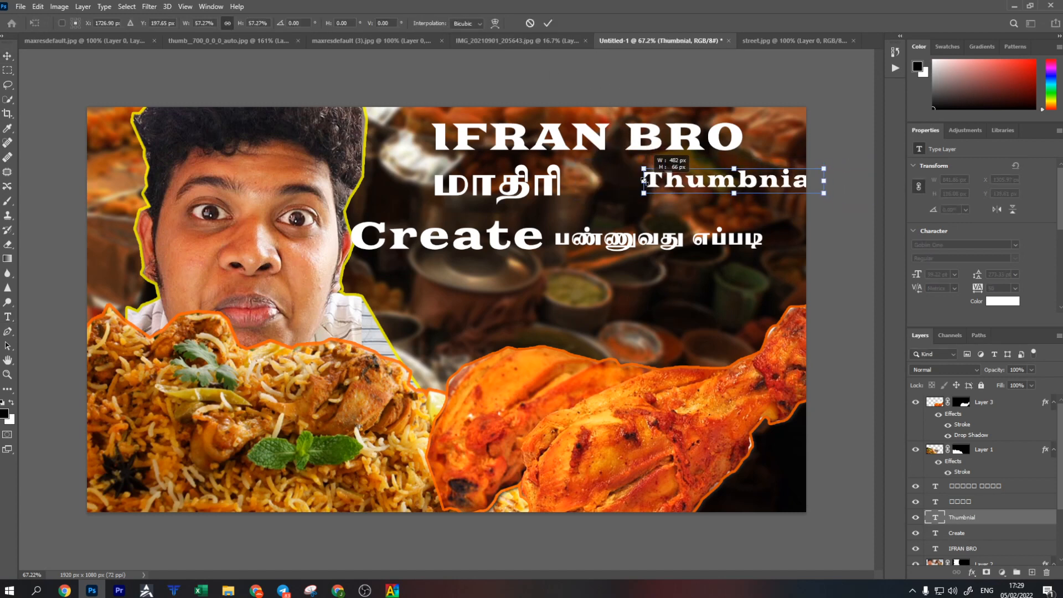
drag(739, 188, 682, 190)
click(547, 23)
Correct the spelling of the Thumbnial text to Thumbnail.
double_click(675, 176)
click(728, 183)
key(shift+Right)
key(BackSpace)
key(Right)
text(i)
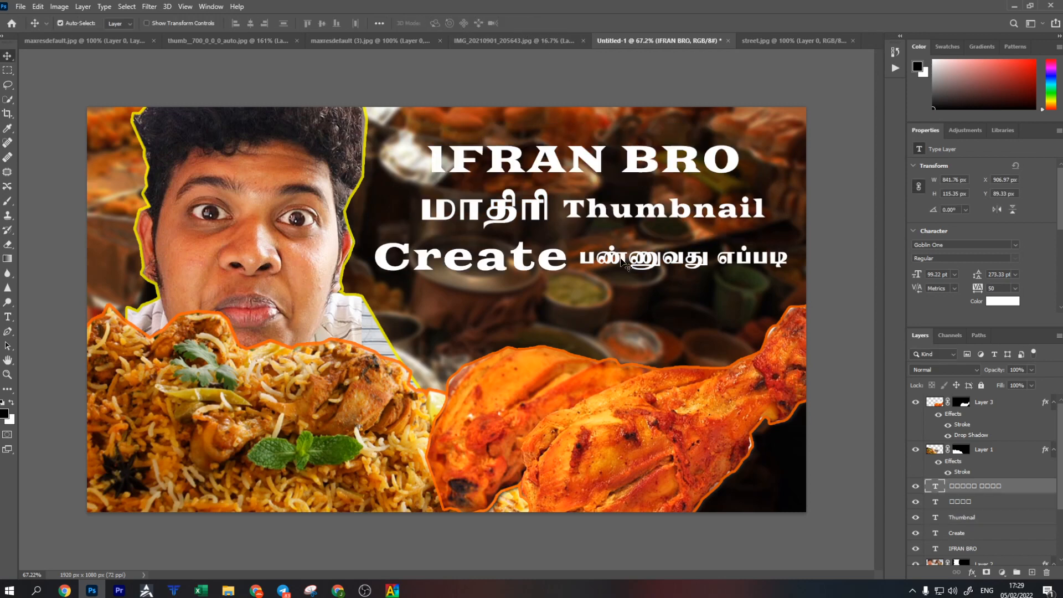
Switch to Chrome, close the street food image search and examine the title styling of thumbnails on the Irfan's view videos page.
key(alt+Tab)
key(alt+Tab)
key(alt+Tab)
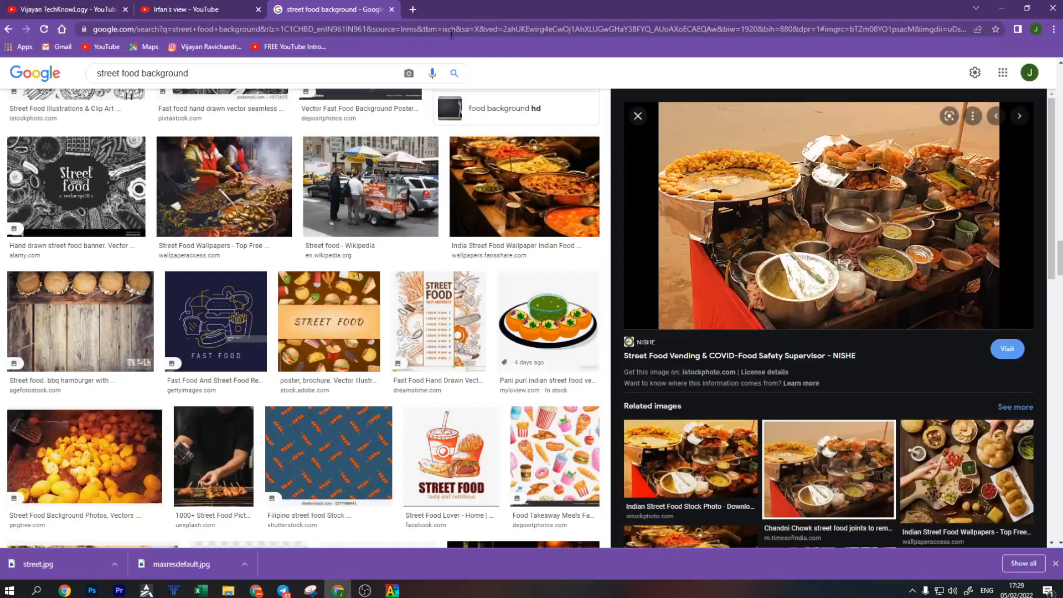
click(391, 10)
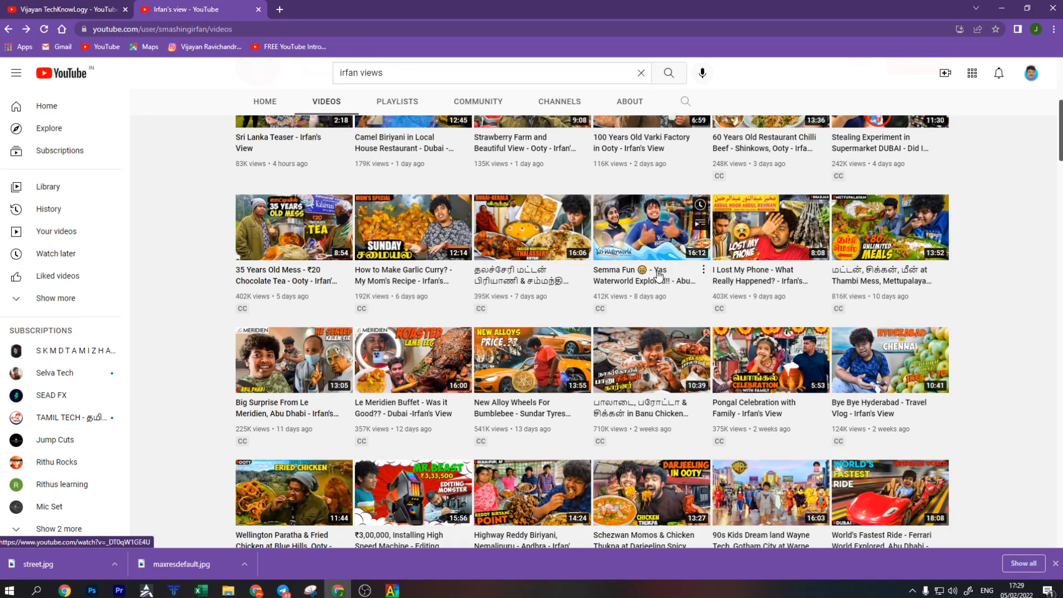
scroll(659, 275, up, 5)
scroll(781, 277, down, 3)
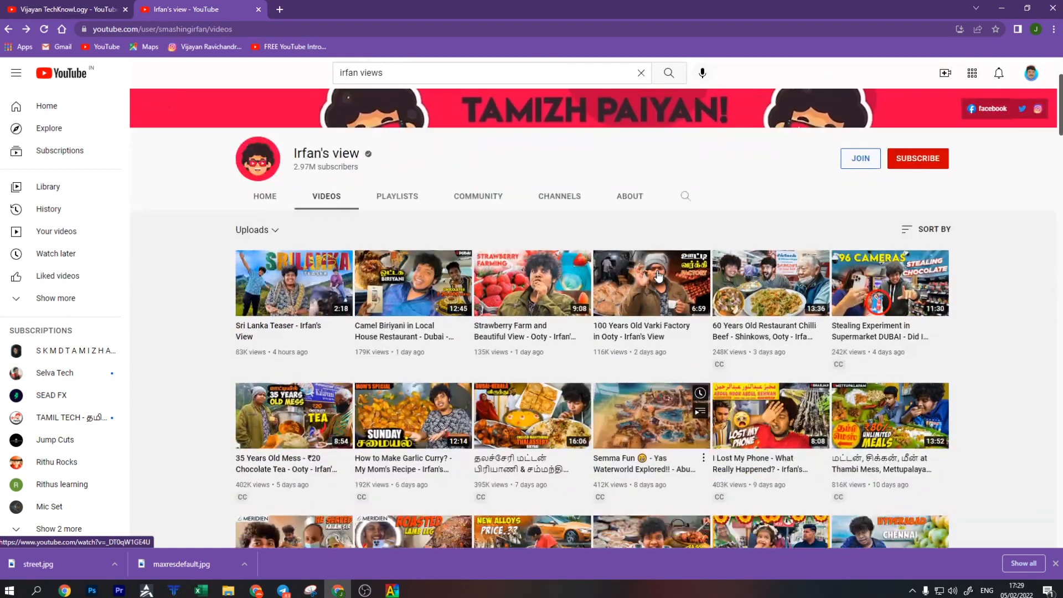
scroll(780, 277, down, 1)
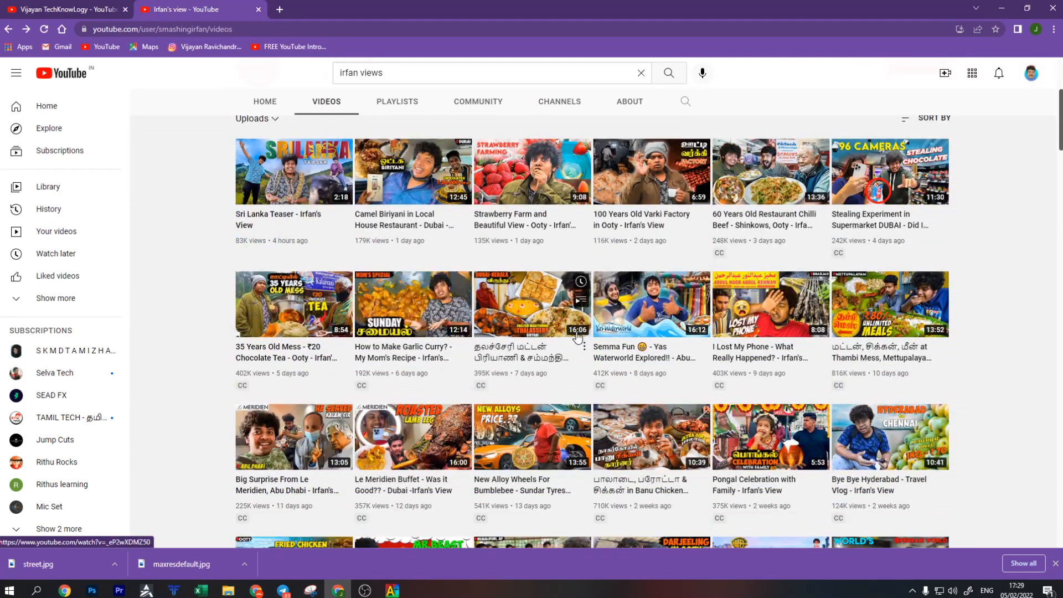
Switch back to Photoshop and give the IFRAN BRO text a black drop shadow with 93% opacity and 20 px distance.
key(alt+Tab)
mouse_move(578, 167)
mouse_down()
mouse_move(591, 165)
mouse_move(577, 162)
mouse_up()
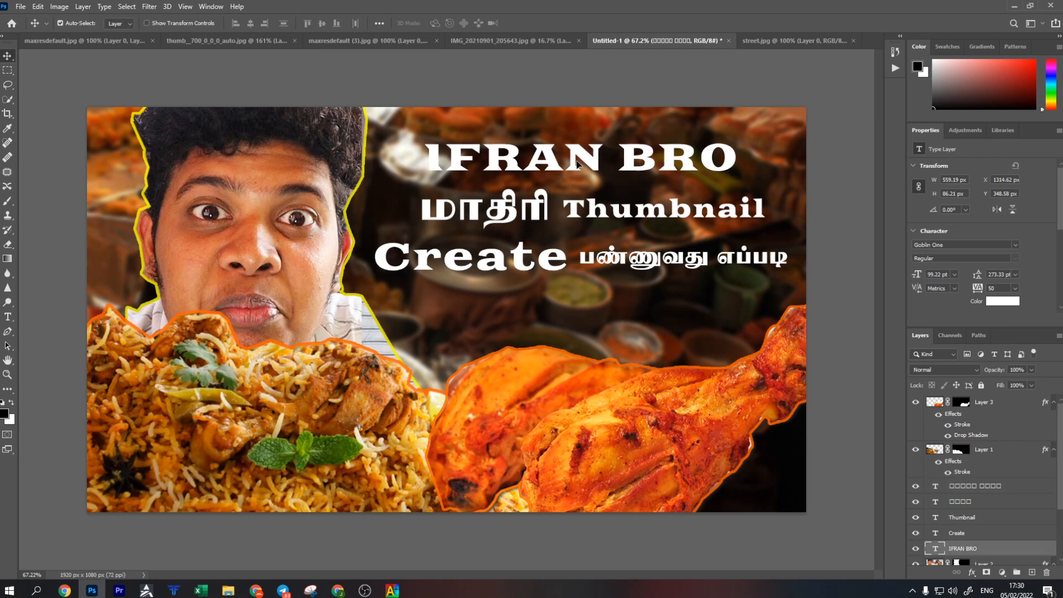
double_click(1051, 550)
drag(748, 77, 897, 67)
click(729, 273)
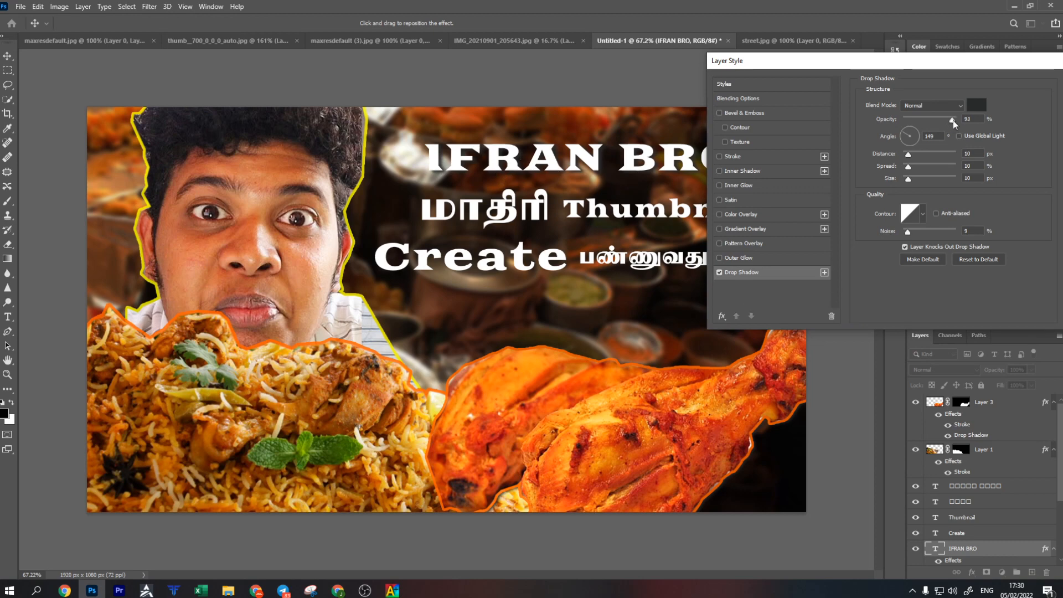
drag(908, 153, 917, 155)
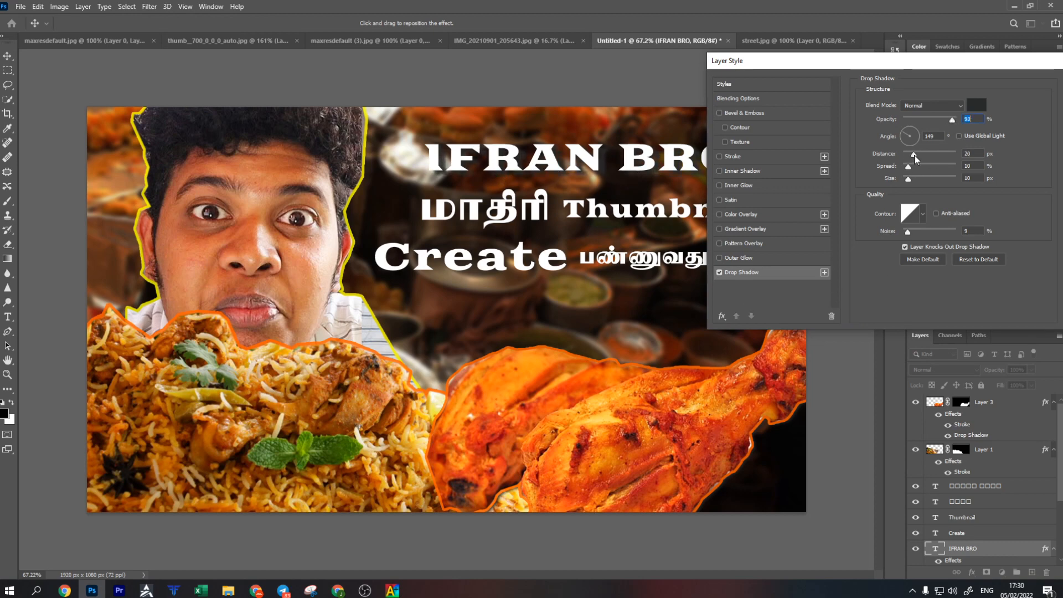
click(977, 105)
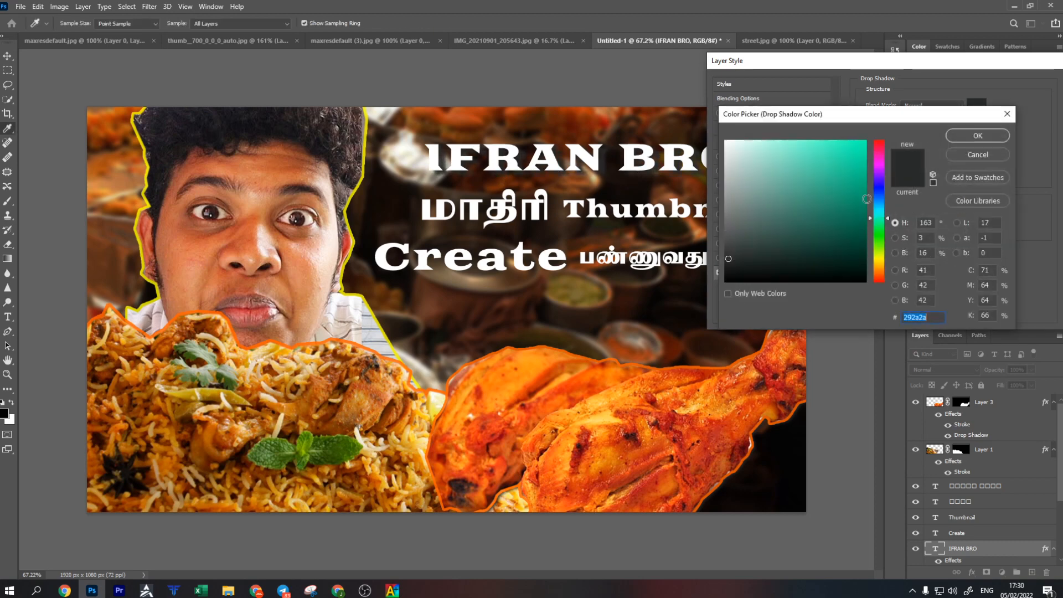
click(1004, 135)
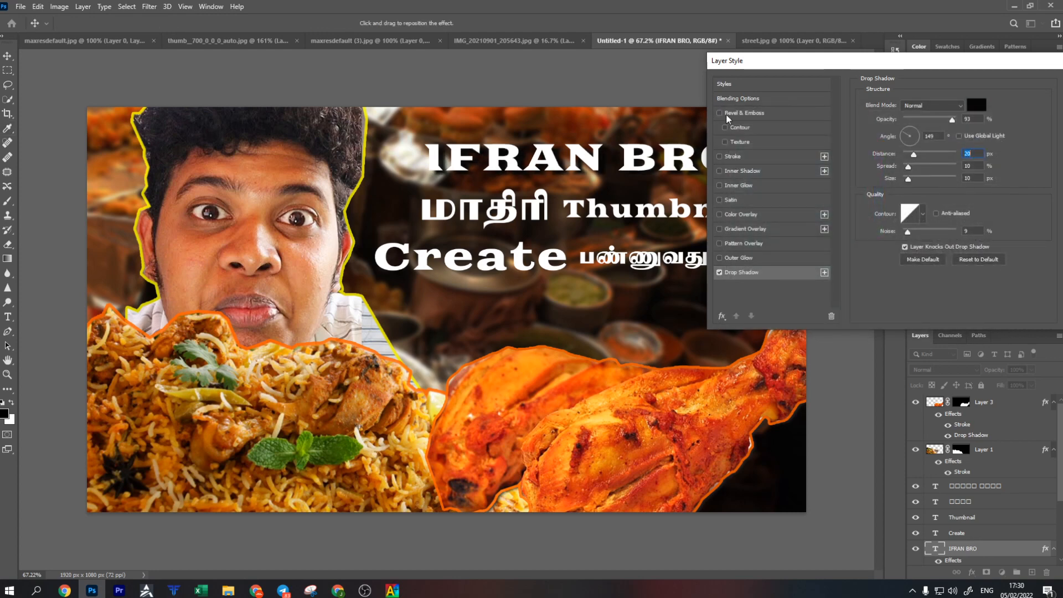
Add a bright orange #ff680d colour overlay to the IFRAN BRO text.
click(731, 158)
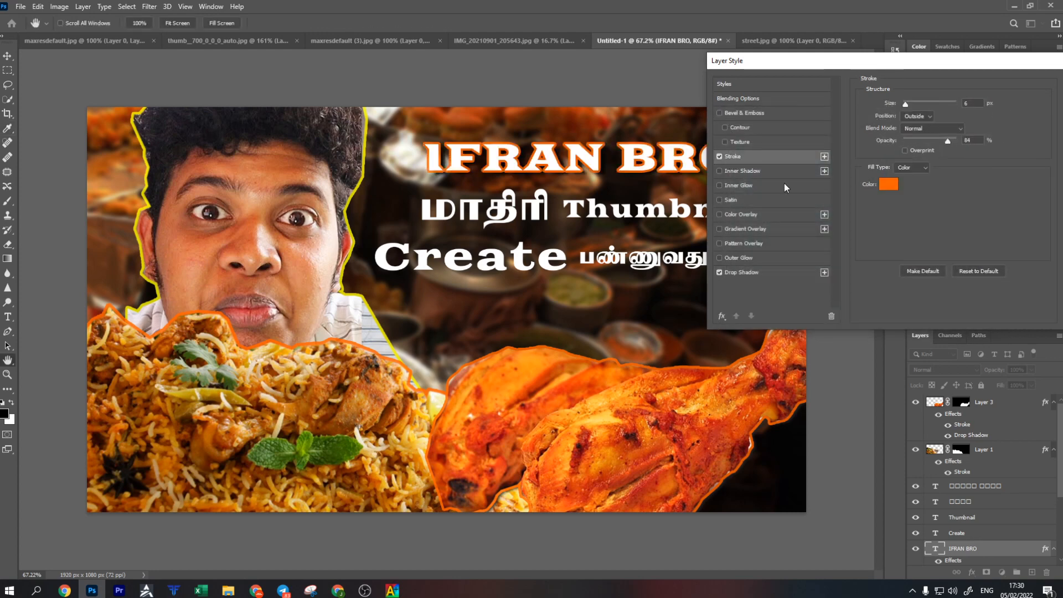
click(720, 156)
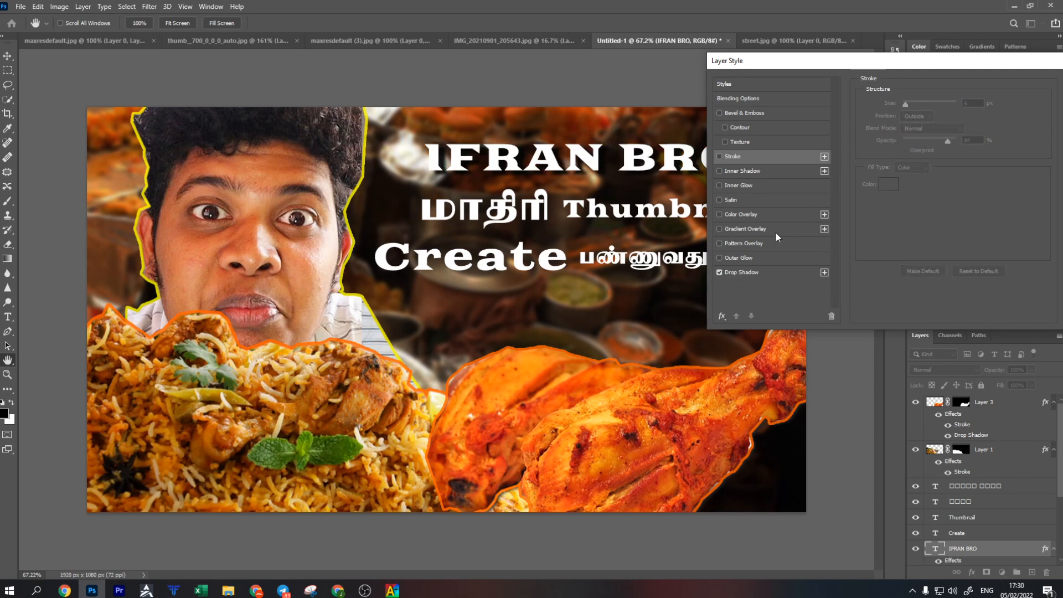
click(742, 214)
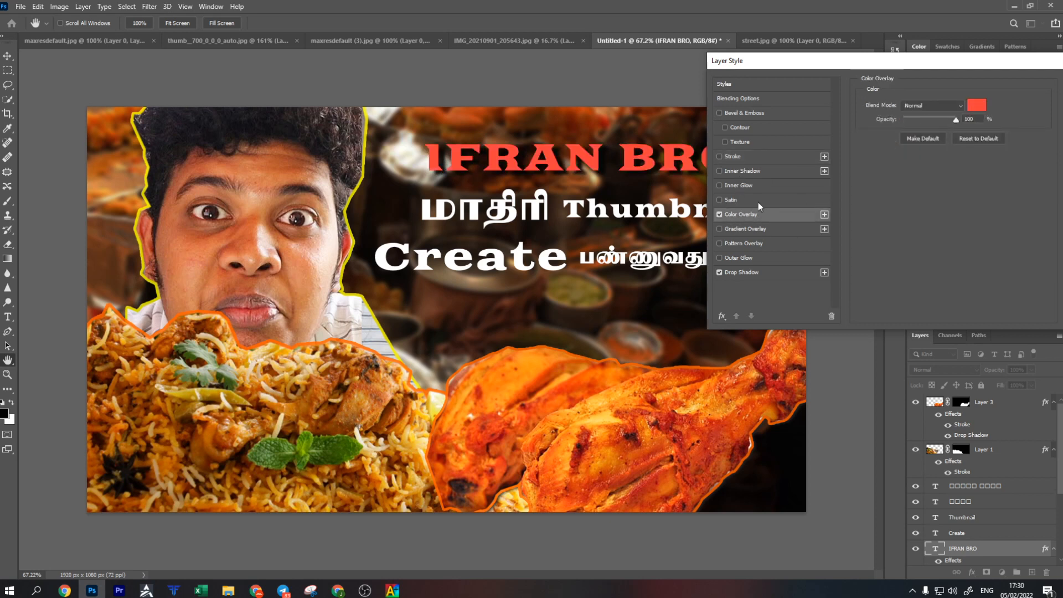
click(977, 103)
drag(884, 280, 883, 273)
mouse_move(853, 165)
mouse_down()
mouse_move(866, 159)
mouse_move(874, 178)
mouse_up()
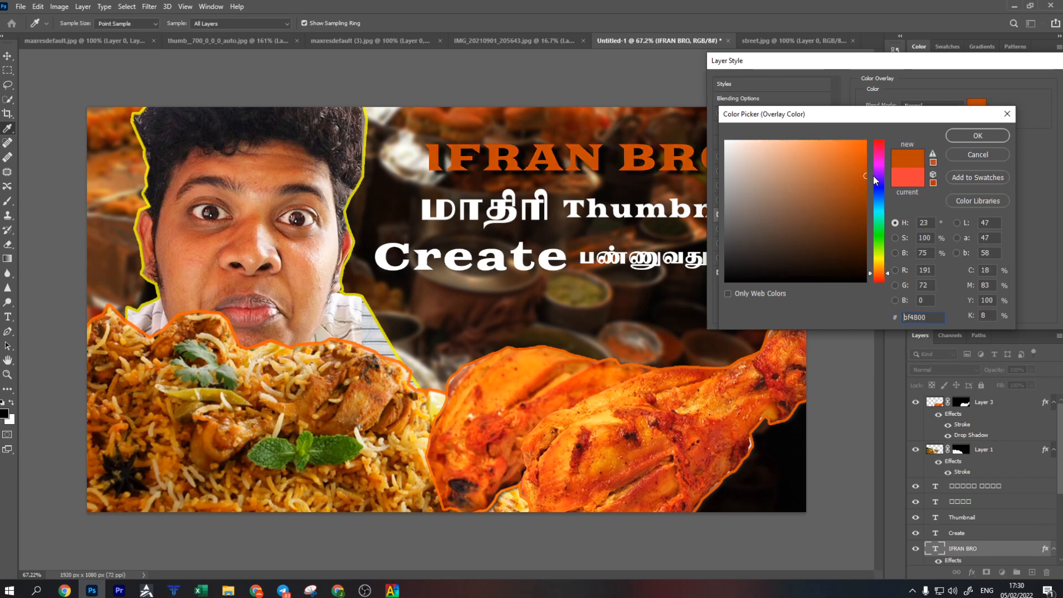
drag(888, 277, 888, 274)
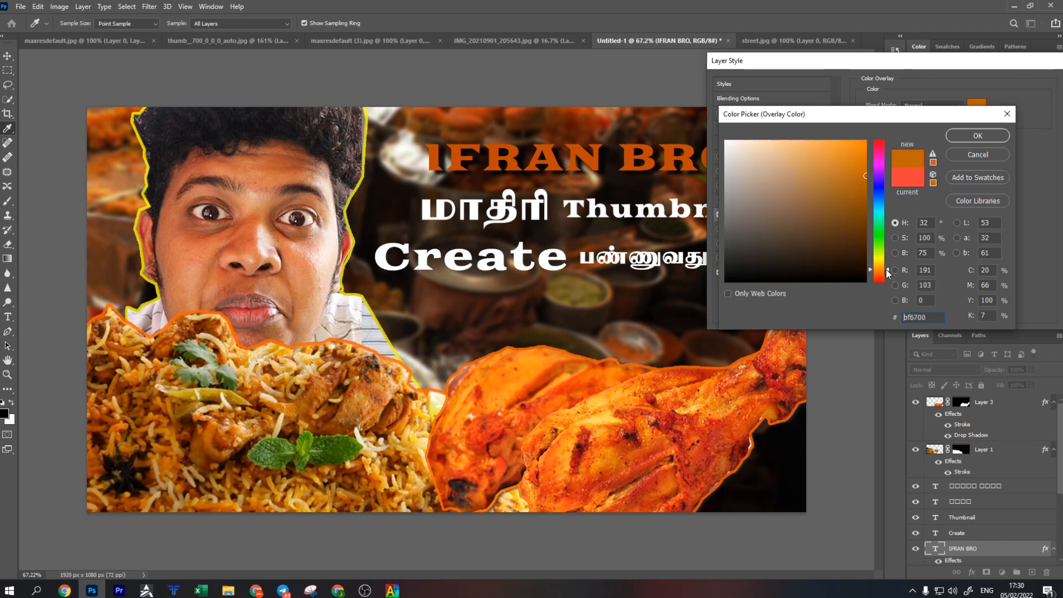
drag(858, 180, 860, 141)
drag(877, 270, 878, 277)
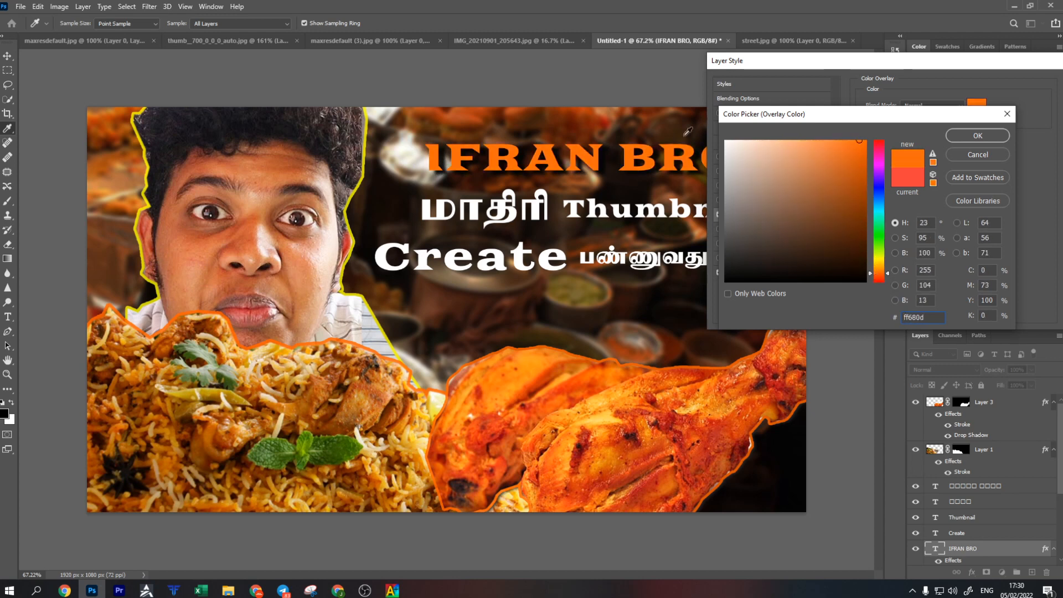
click(978, 135)
Add a 6 px black outside stroke to the IFRAN BRO text and apply the layer style.
click(738, 157)
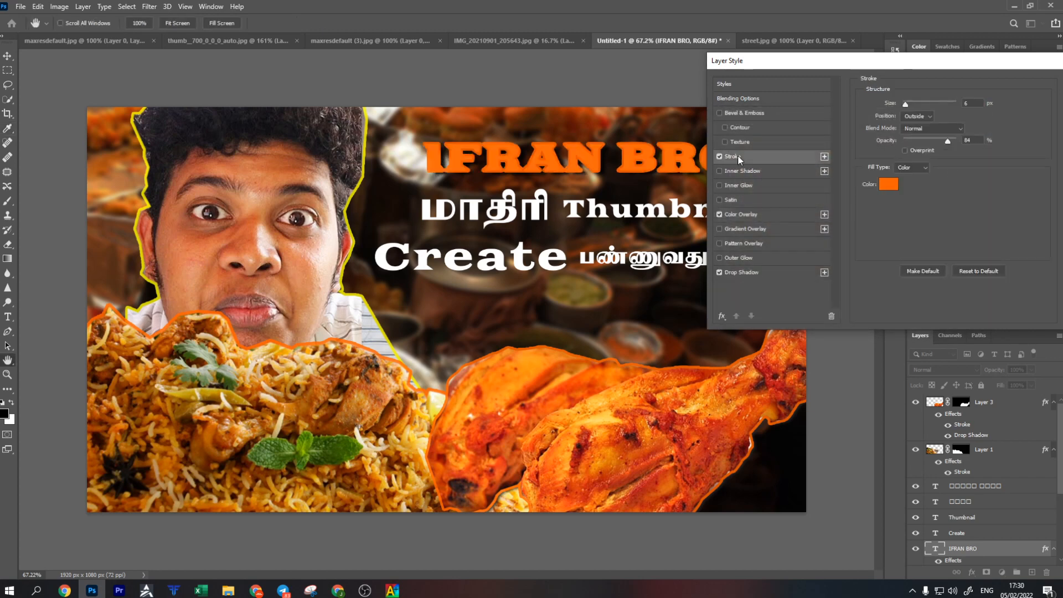
click(888, 183)
click(857, 282)
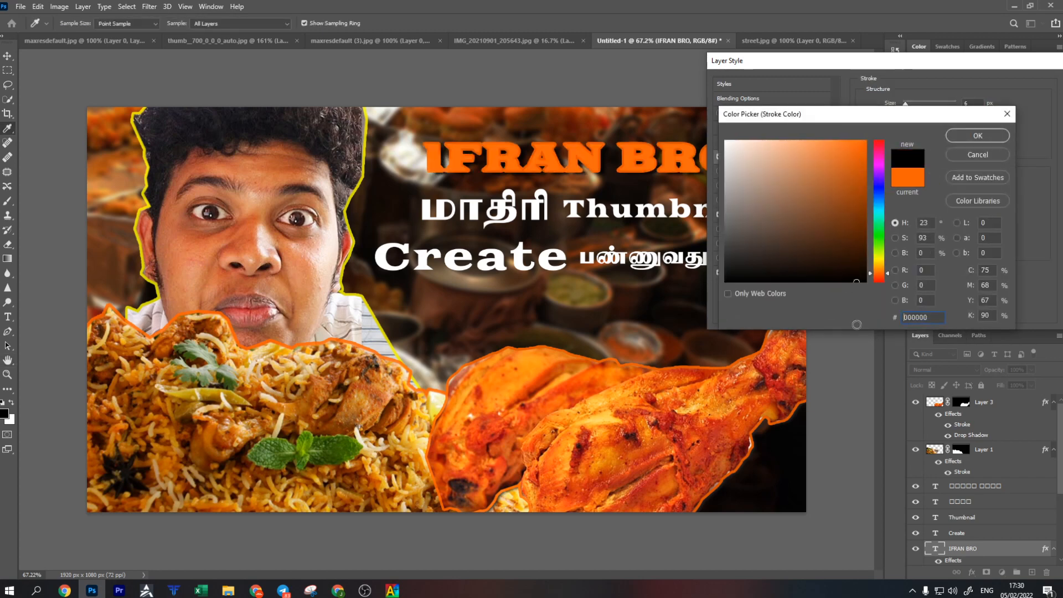
click(991, 135)
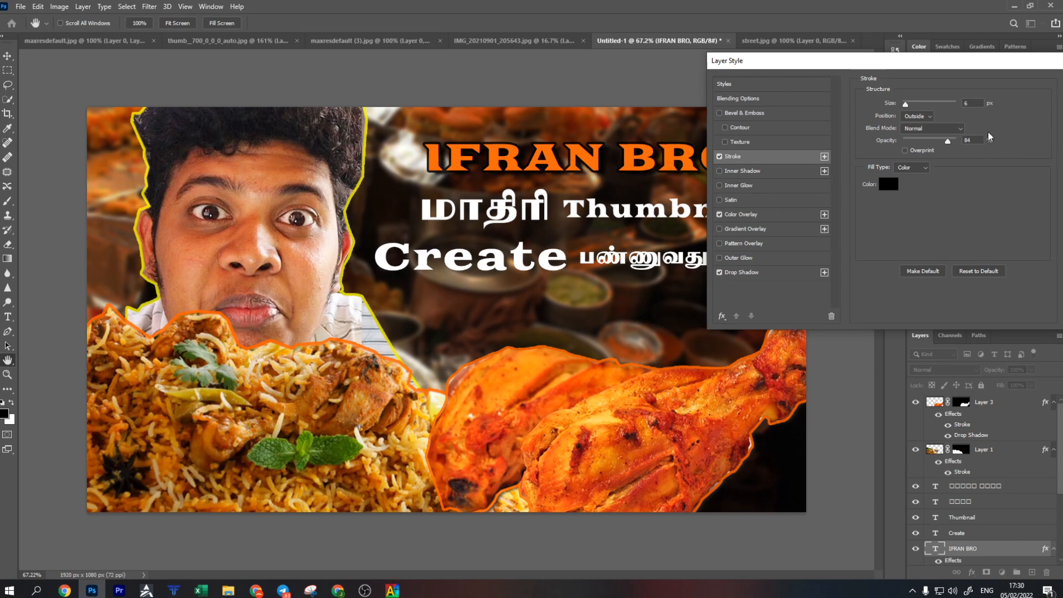
drag(963, 69, 777, 118)
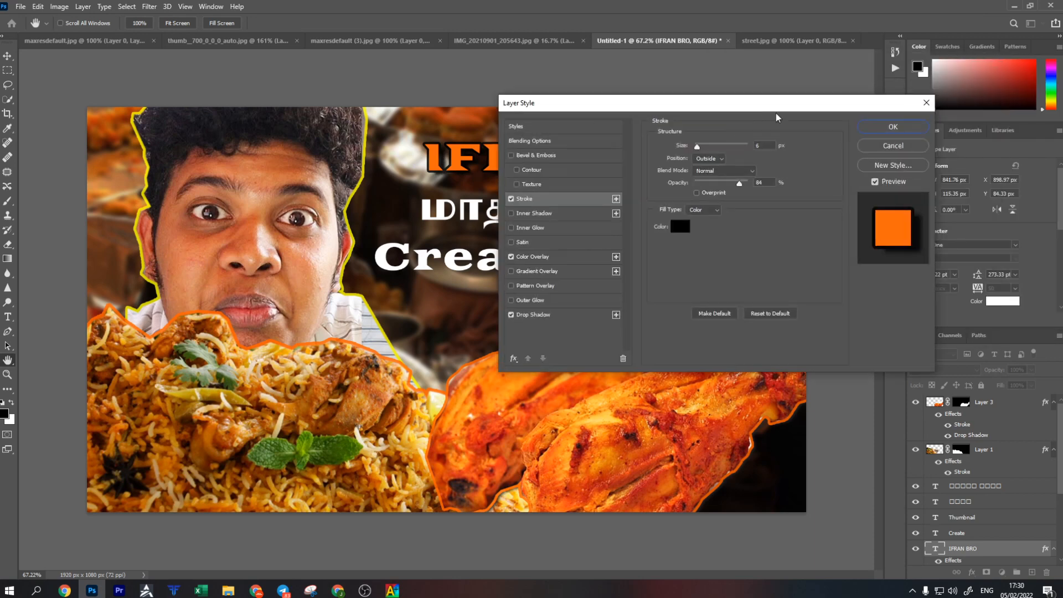
click(886, 129)
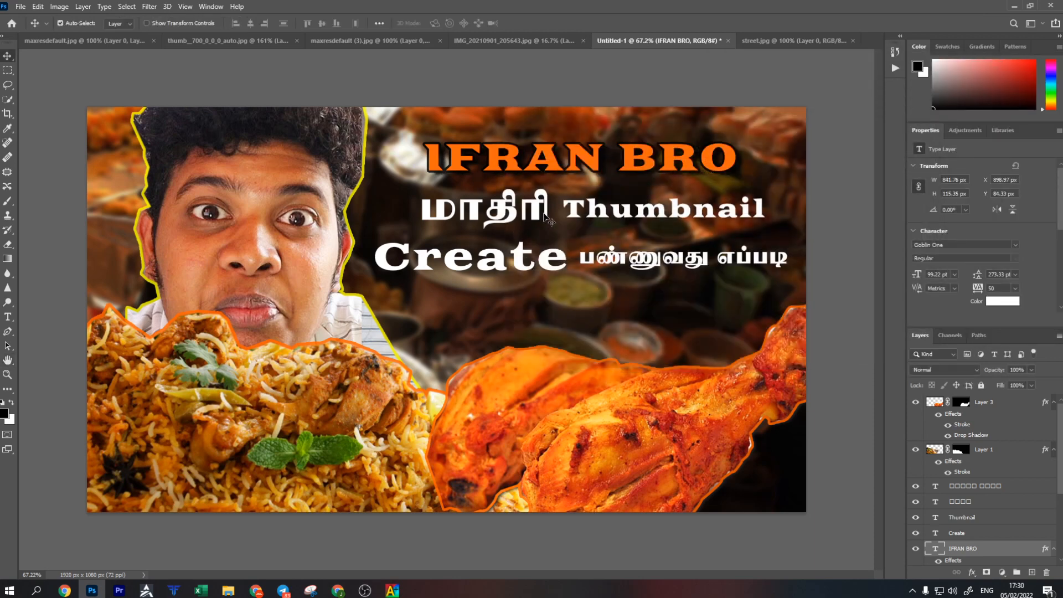
Bring மாதிரி and Thumbnail closer together and lower IFRAN BRO to just above them.
drag(501, 208, 482, 206)
drag(601, 212, 583, 209)
drag(512, 214, 526, 210)
drag(624, 165, 630, 177)
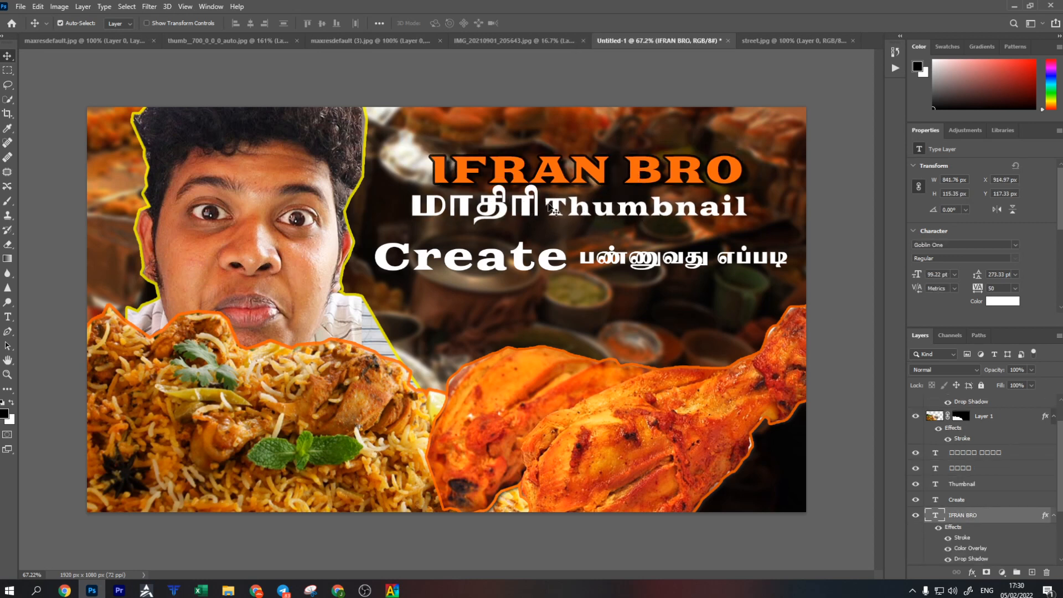
Copy the IFRAN BRO layer effects onto the Create text layer.
scroll(1044, 516, down, 3)
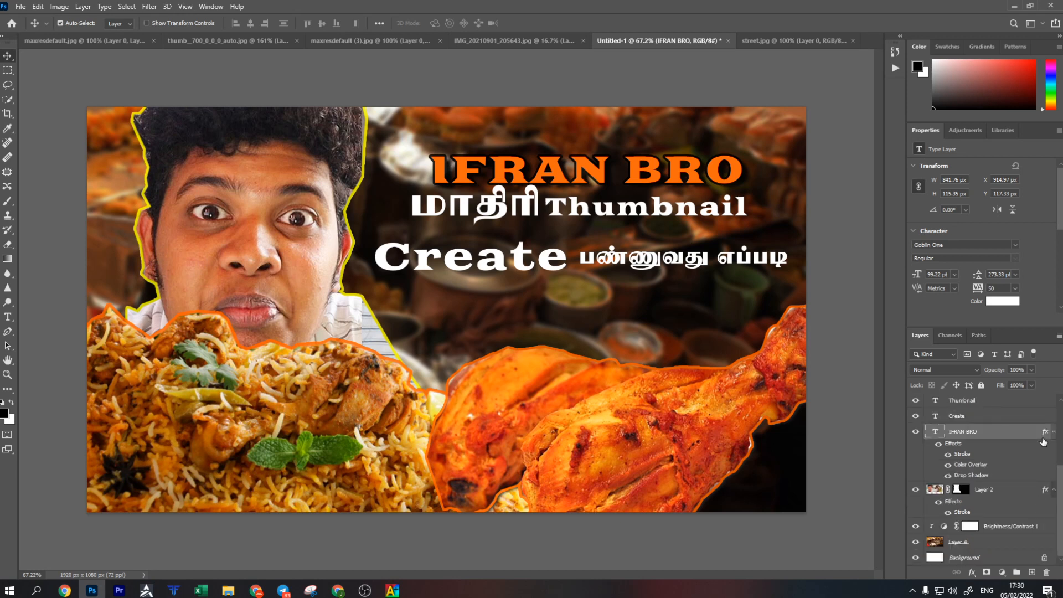
scroll(1038, 454, up, 3)
drag(1047, 531, 1046, 511)
Raise Create closer to the line above and adjust Thumbnail and மாதிரி to leave a small gap between them.
click(521, 269)
drag(522, 266, 528, 258)
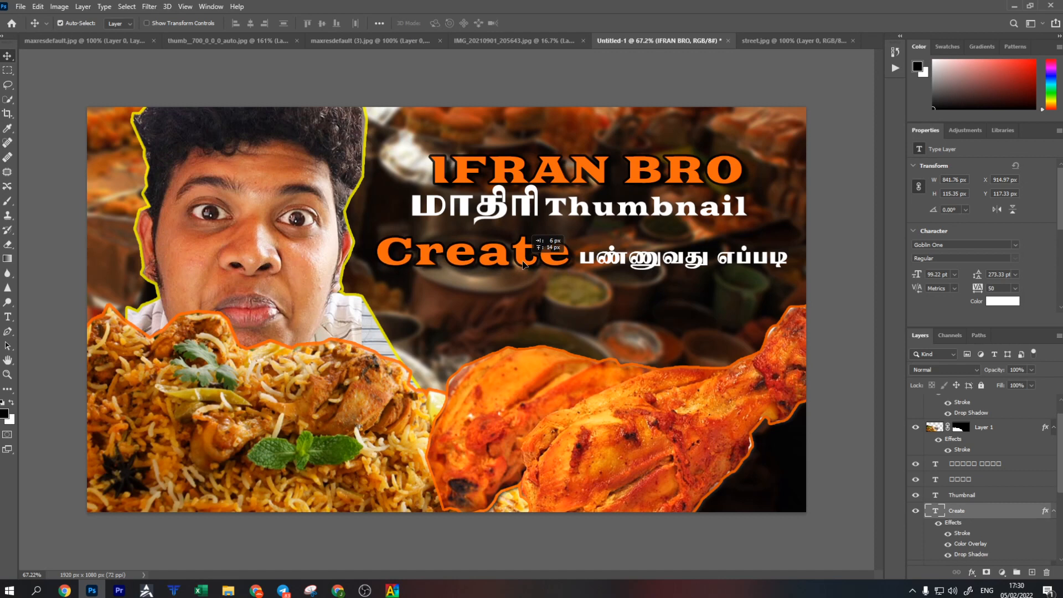
drag(607, 212, 609, 213)
drag(522, 215, 521, 217)
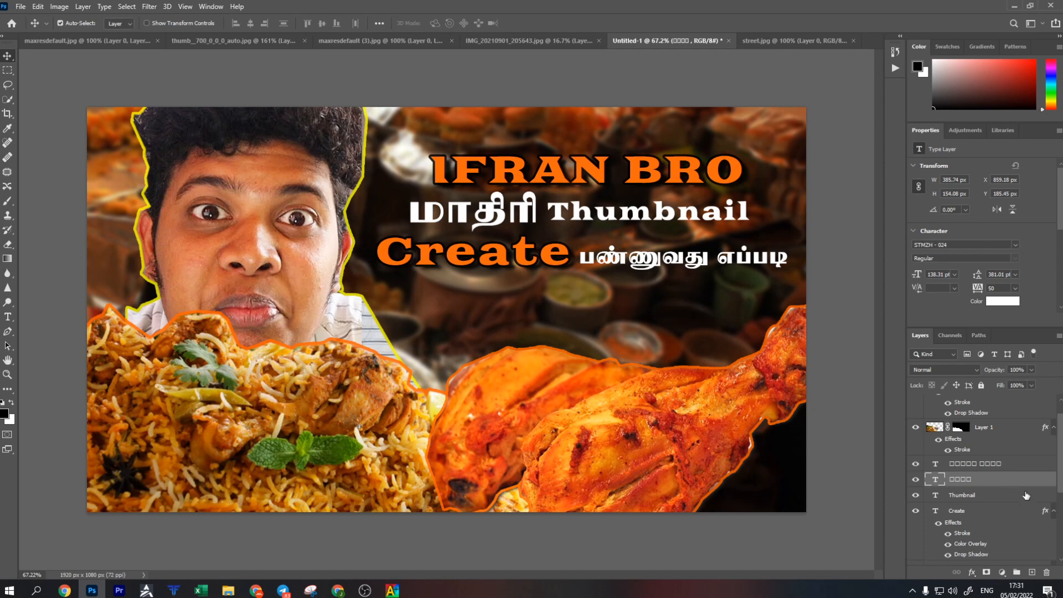
Copy Create's layer effects onto the மாதிரி text and change its colour overlay to yellow.
click(1044, 516)
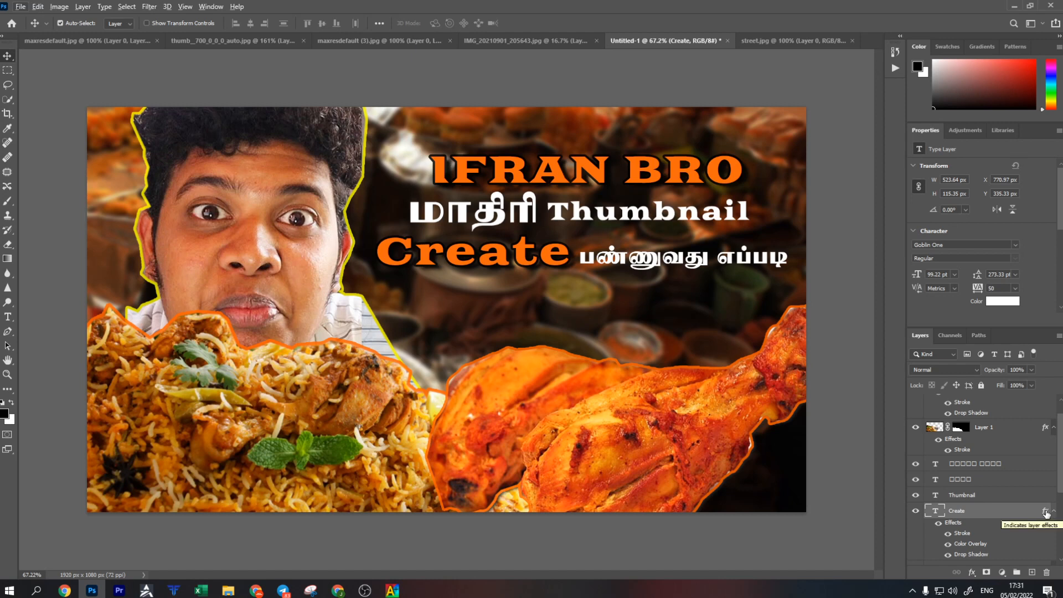
drag(1046, 513, 1033, 483)
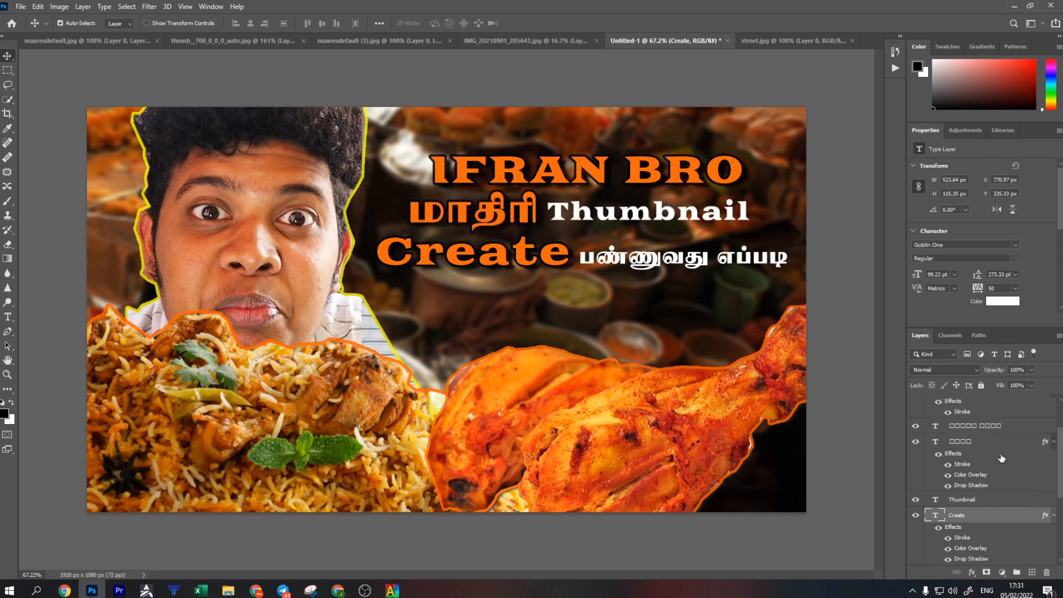
double_click(1044, 443)
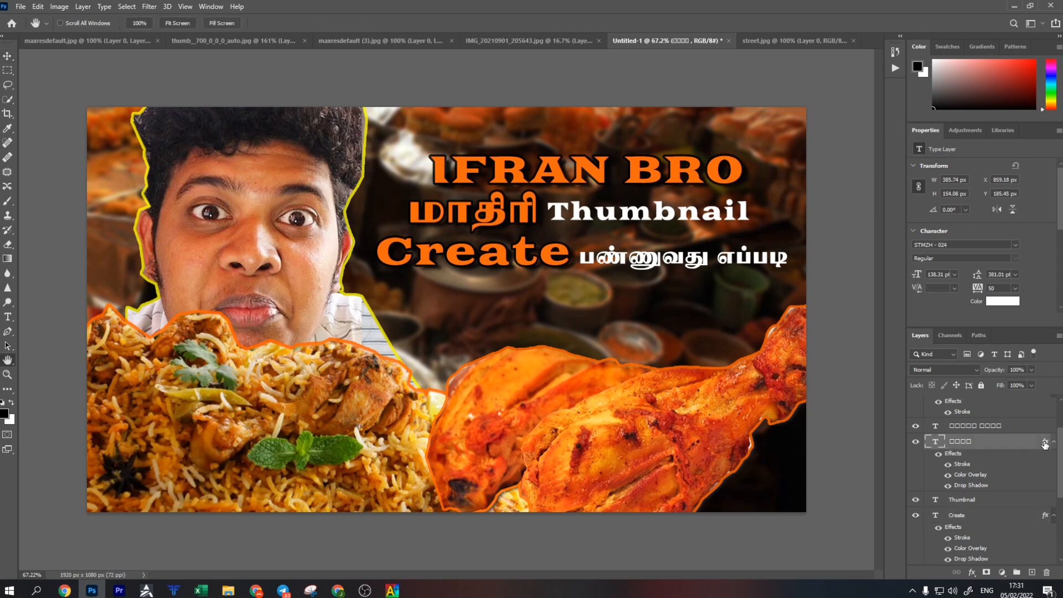
drag(754, 103, 925, 118)
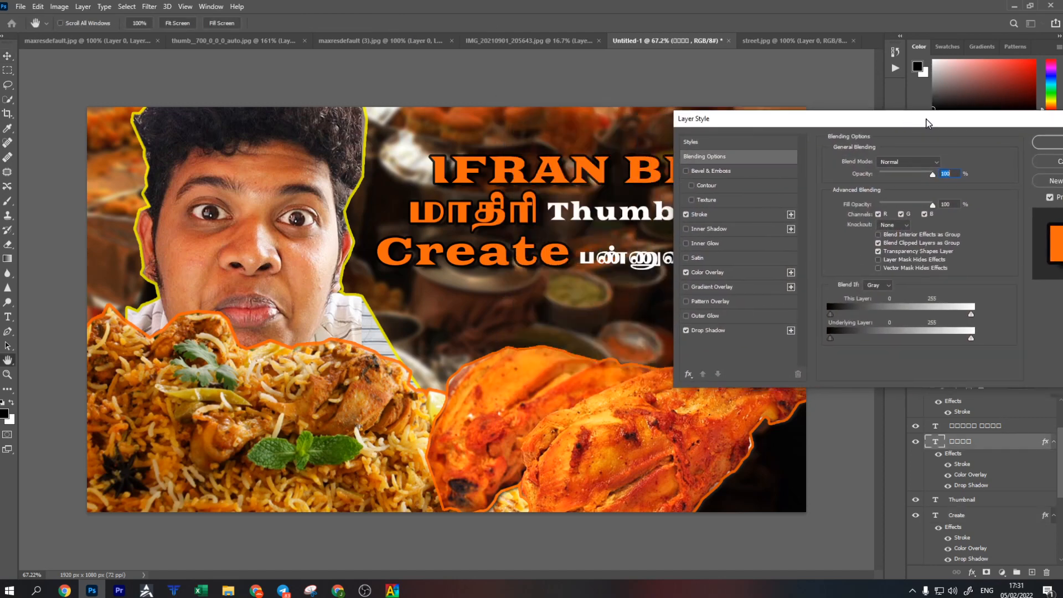
click(716, 272)
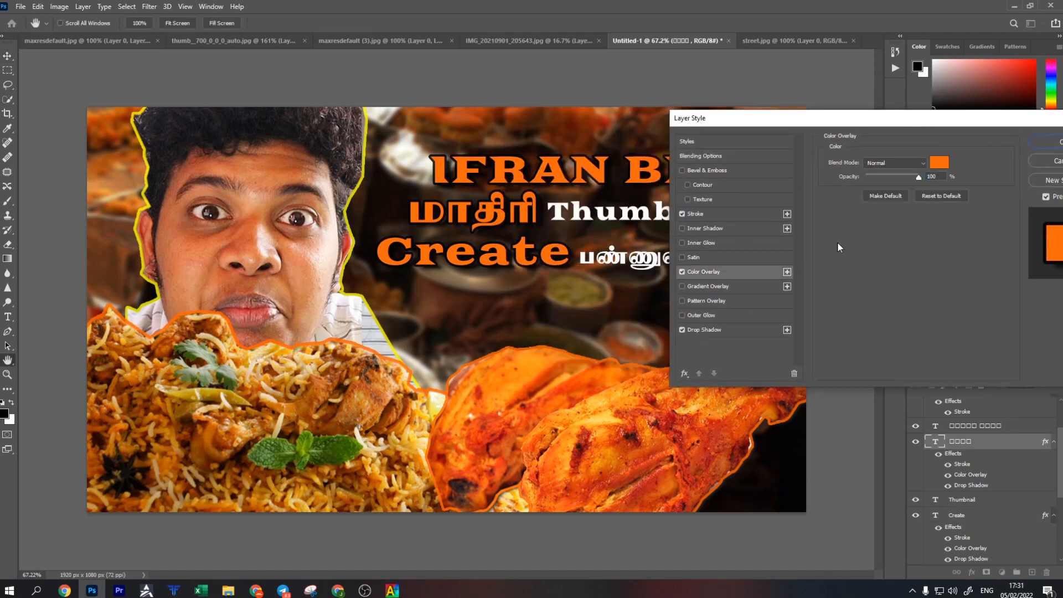
click(940, 165)
click(879, 261)
drag(832, 228, 872, 136)
click(988, 137)
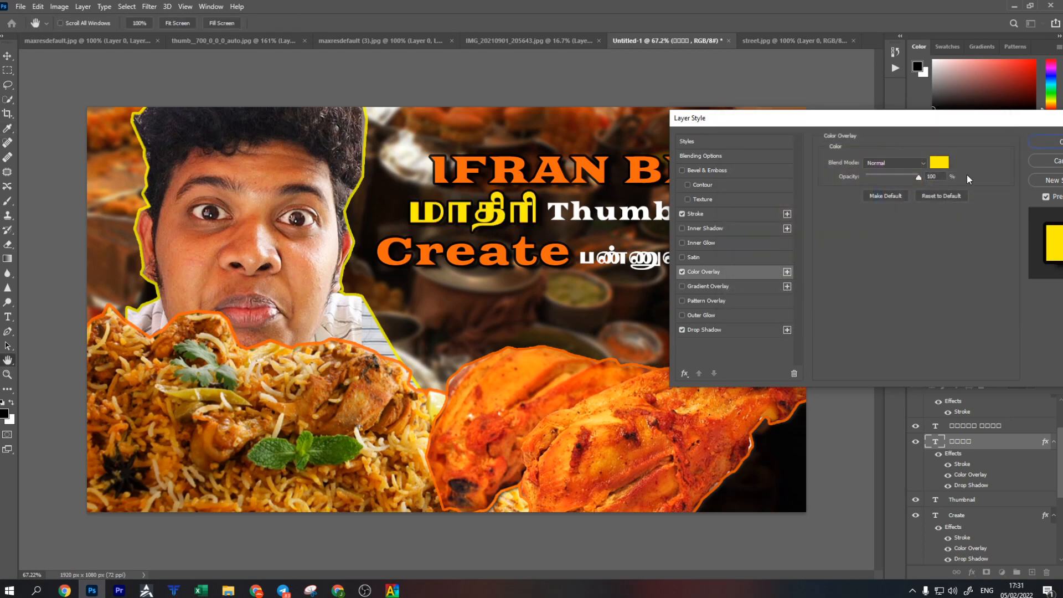
click(878, 166)
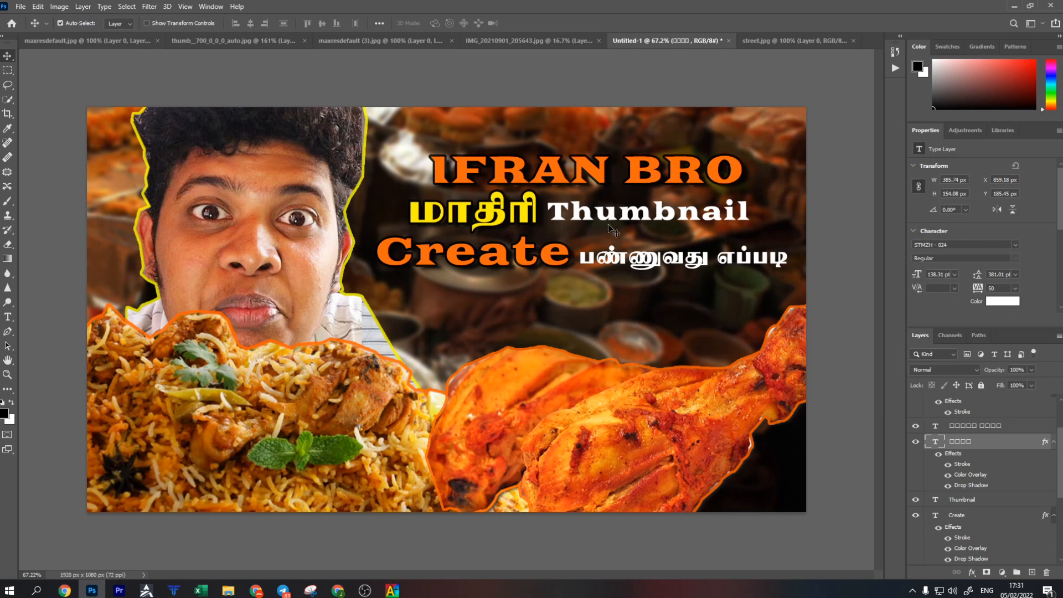
Nudge பண்ணுவது எப்படி slightly up and Thumbnail slightly down to line up with their neighbouring words.
drag(741, 256, 743, 251)
click(677, 217)
drag(677, 217, 681, 220)
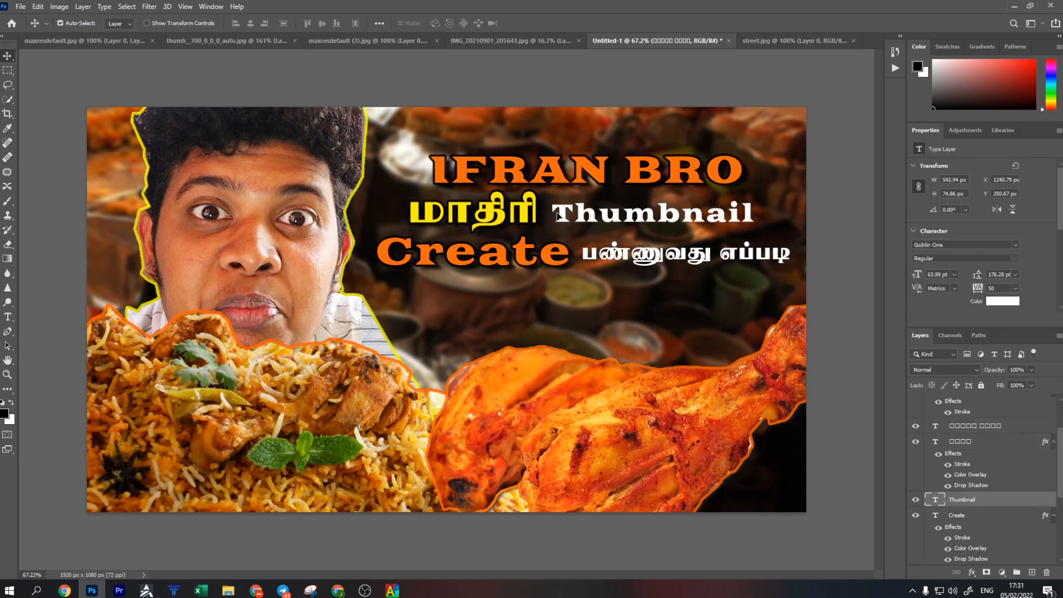
Shift IFRAN BRO left and lower மாதிரி and Thumbnail slightly toward the Create line.
drag(583, 169, 567, 173)
drag(519, 210, 518, 215)
drag(619, 216, 620, 219)
Add a drop shadow and a 13 px black outside stroke to the பண்ணுவது எப்படி text layer.
scroll(949, 470, up, 3)
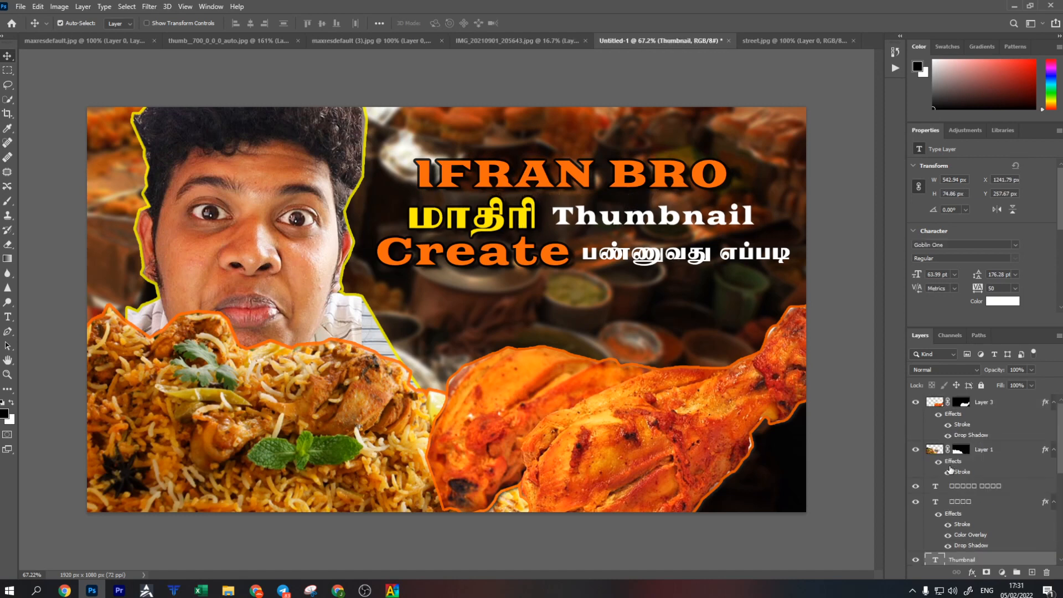
scroll(950, 469, down, 3)
scroll(970, 485, up, 3)
click(1008, 487)
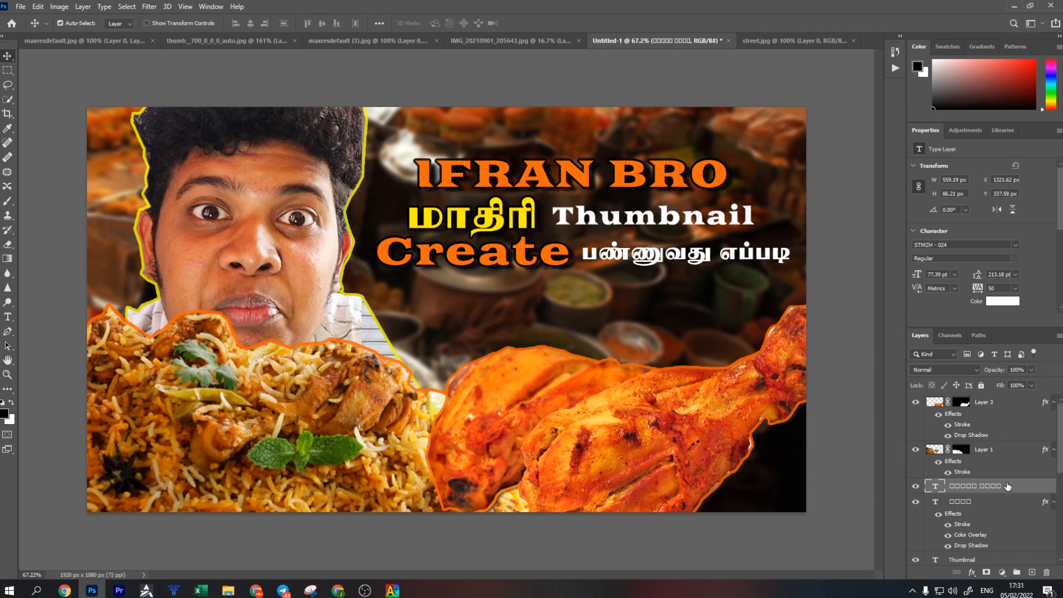
double_click(1047, 487)
drag(718, 148, 954, 118)
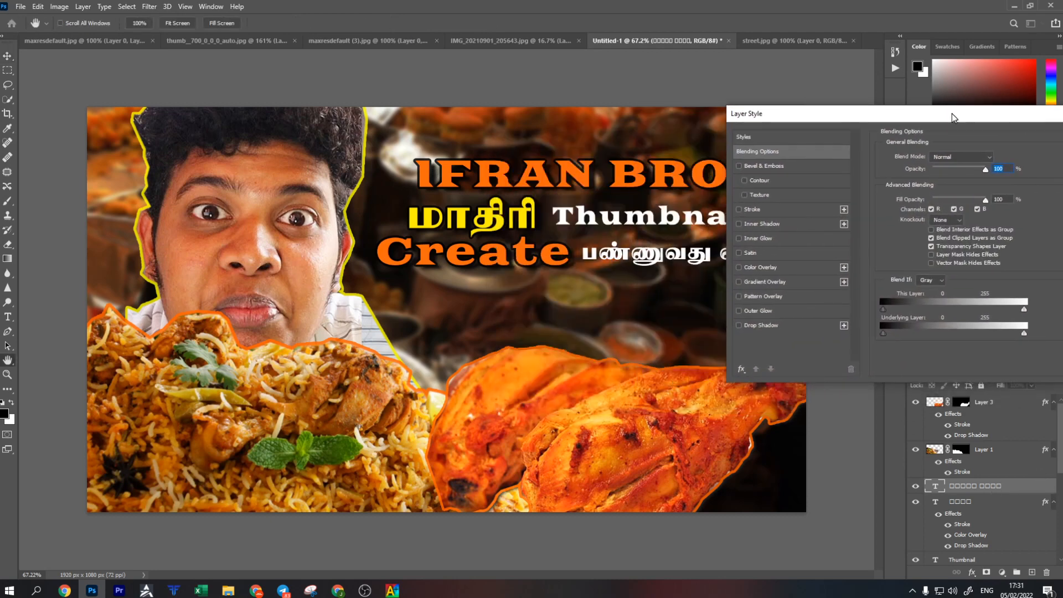
click(739, 325)
click(749, 209)
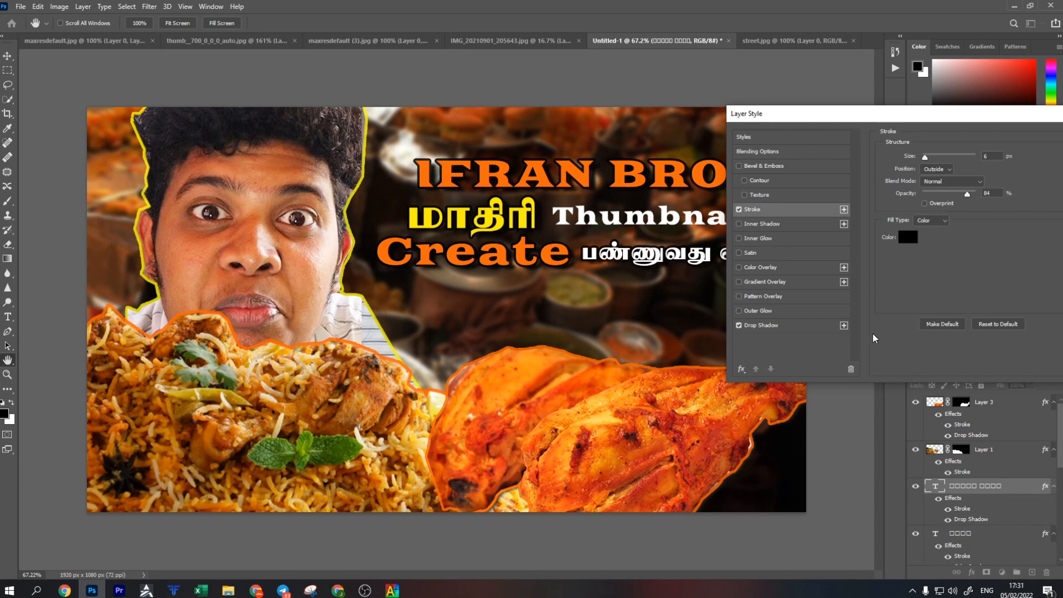
click(911, 238)
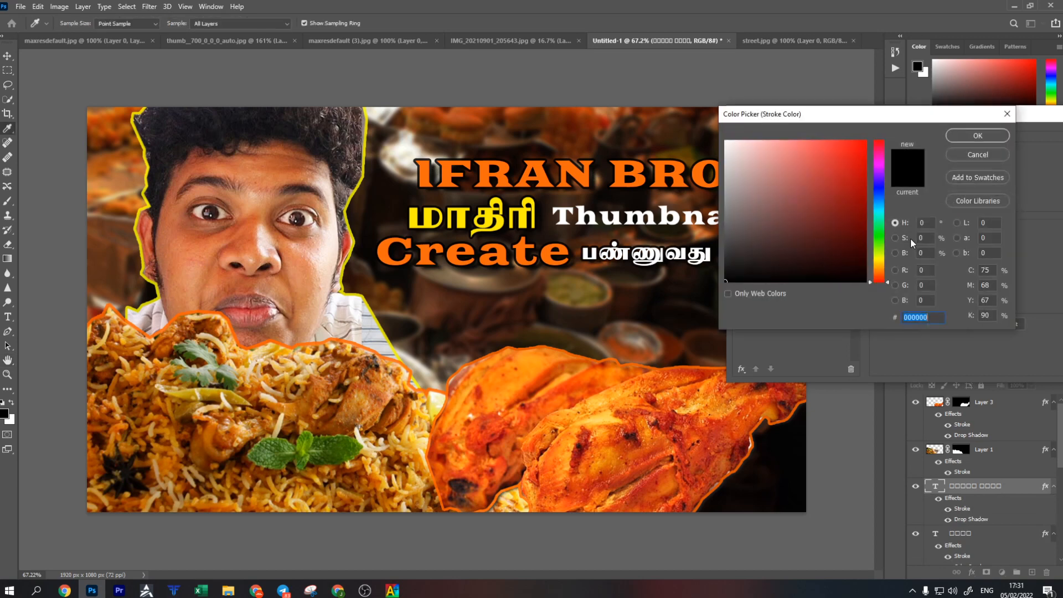
click(968, 143)
drag(924, 157, 929, 160)
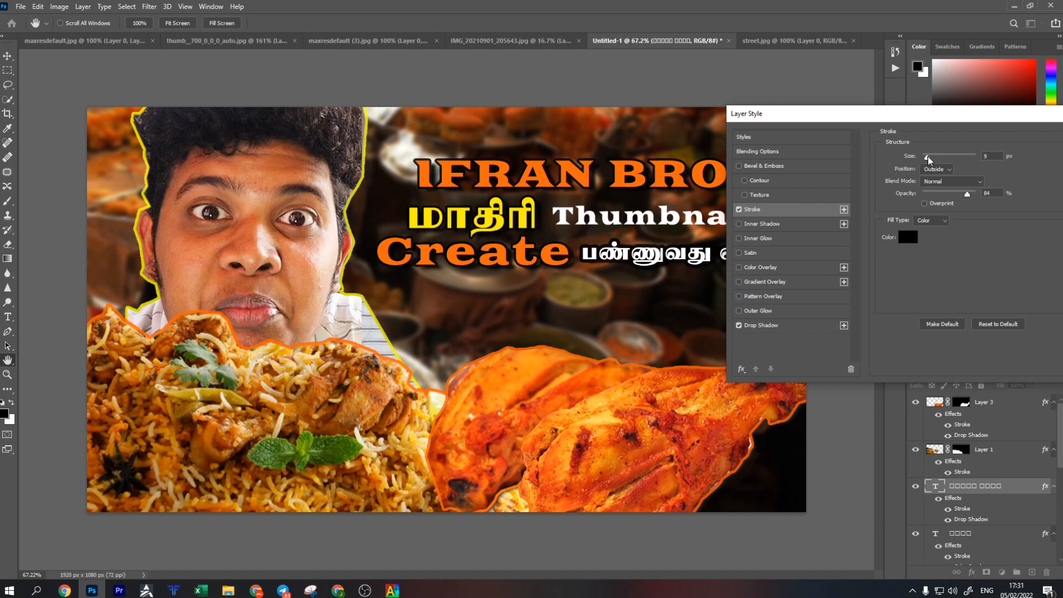
drag(929, 160, 930, 160)
drag(929, 118, 524, 276)
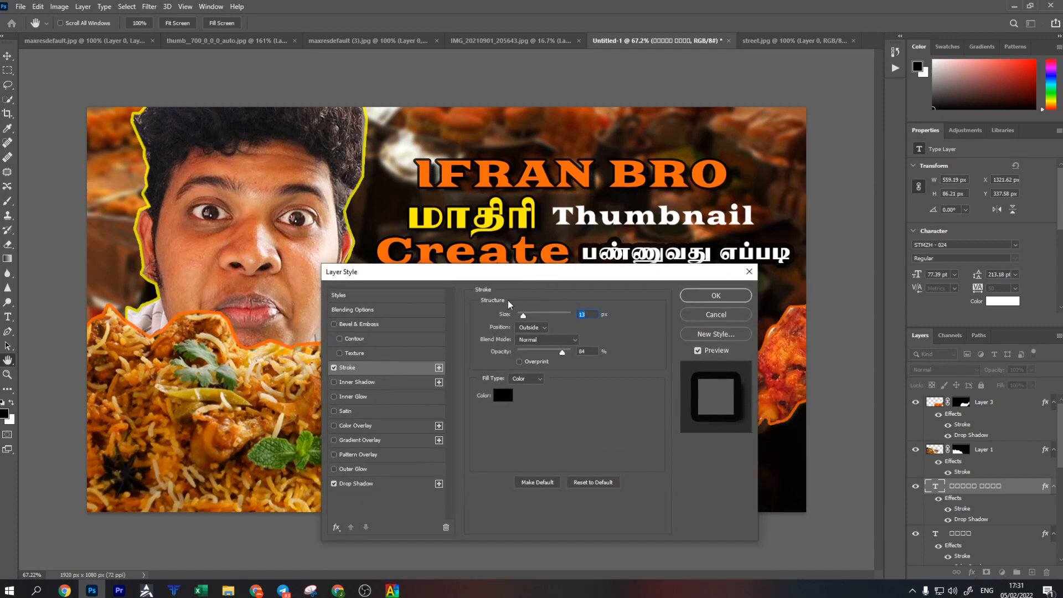
Add Bevel & Emboss to பண்ணுவது எப்படி with highlight colour f8c017 and apply the layer style.
click(358, 325)
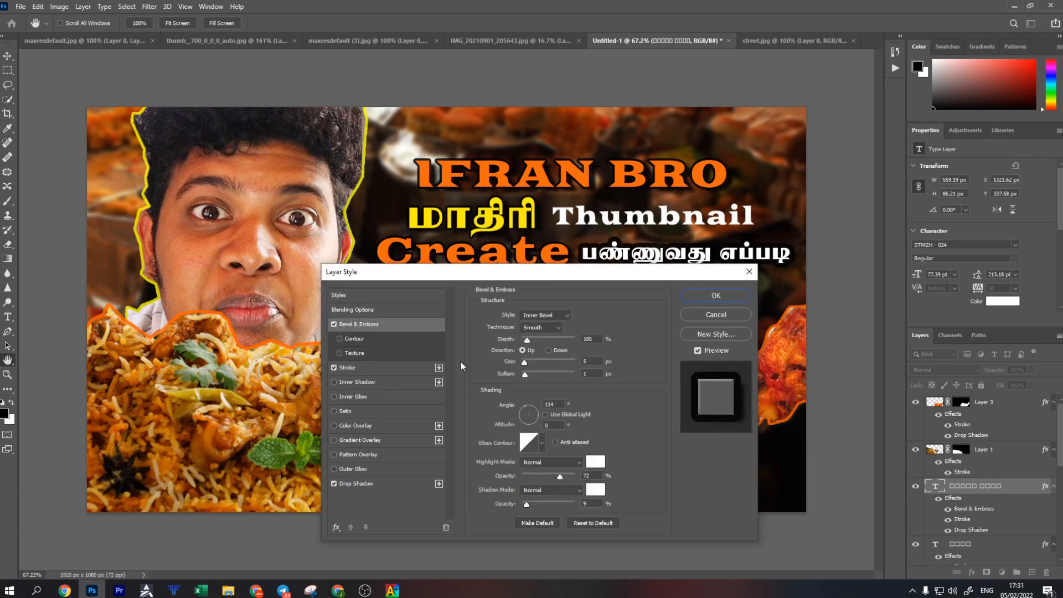
click(596, 461)
drag(783, 240, 727, 247)
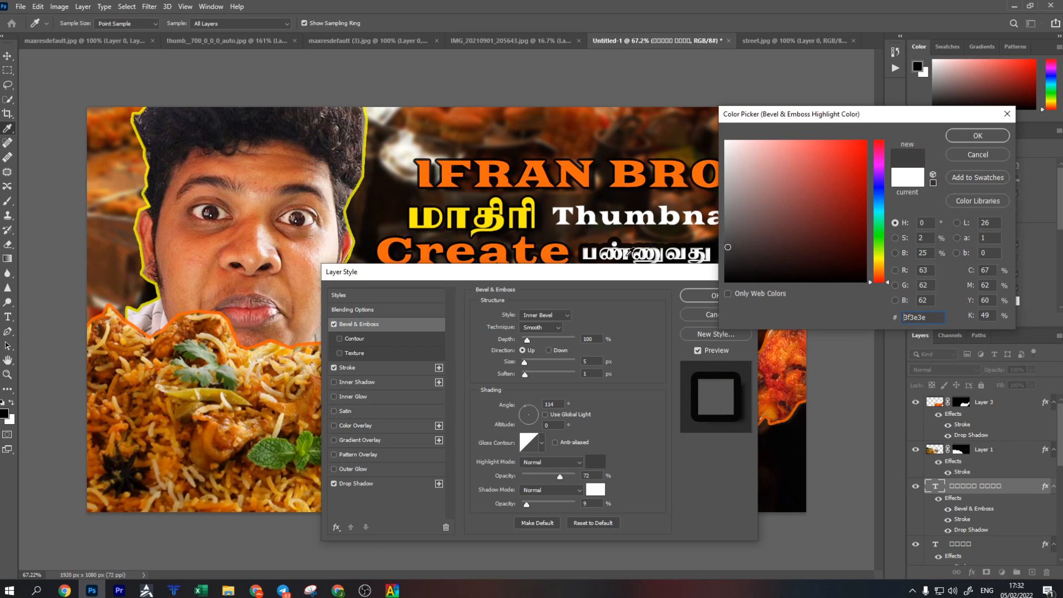
click(598, 457)
drag(877, 233, 878, 264)
click(852, 150)
drag(851, 150, 853, 144)
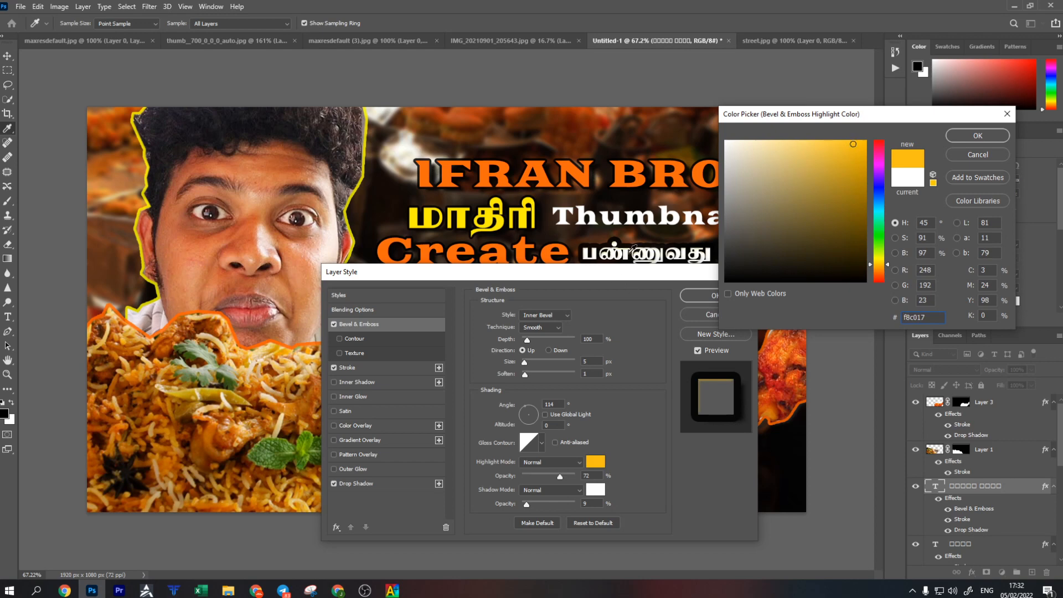
click(978, 136)
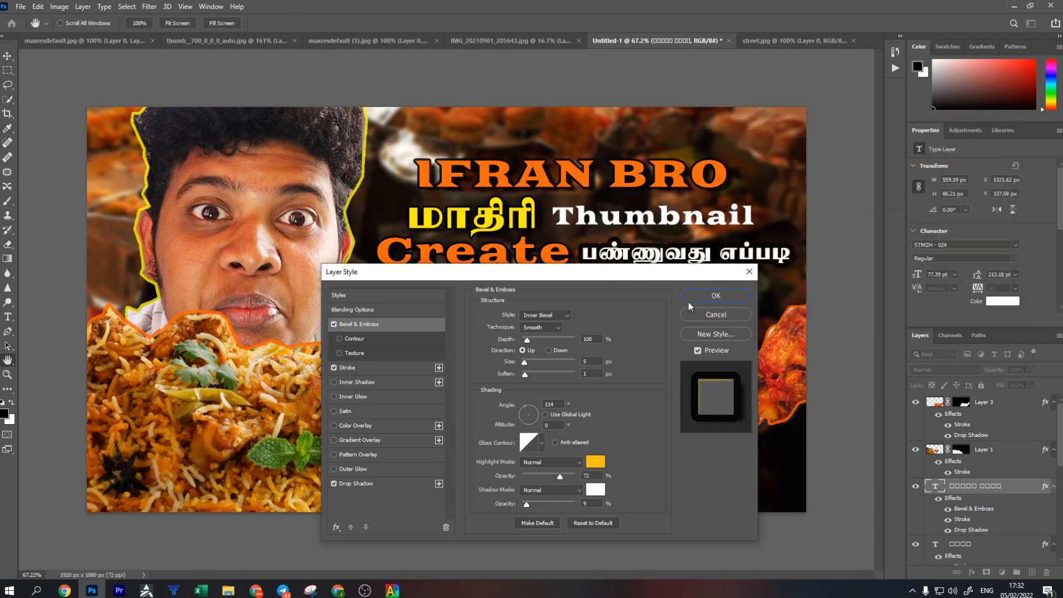
click(698, 296)
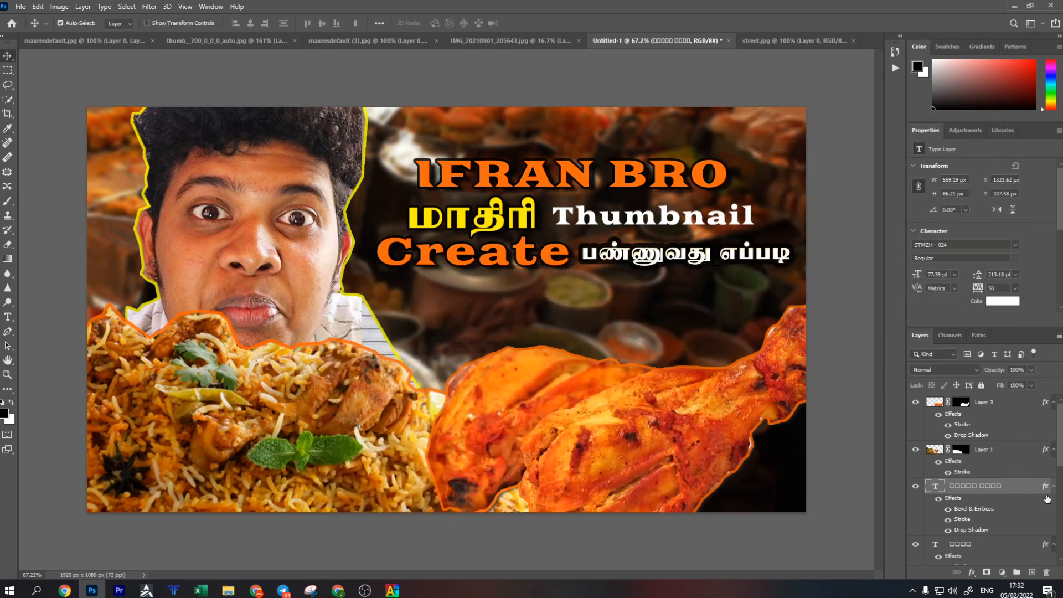
Copy the பண்ணுவது எப்படி layer effects onto the Thumbnail text layer.
scroll(1047, 499, down, 3)
scroll(1030, 516, up, 2)
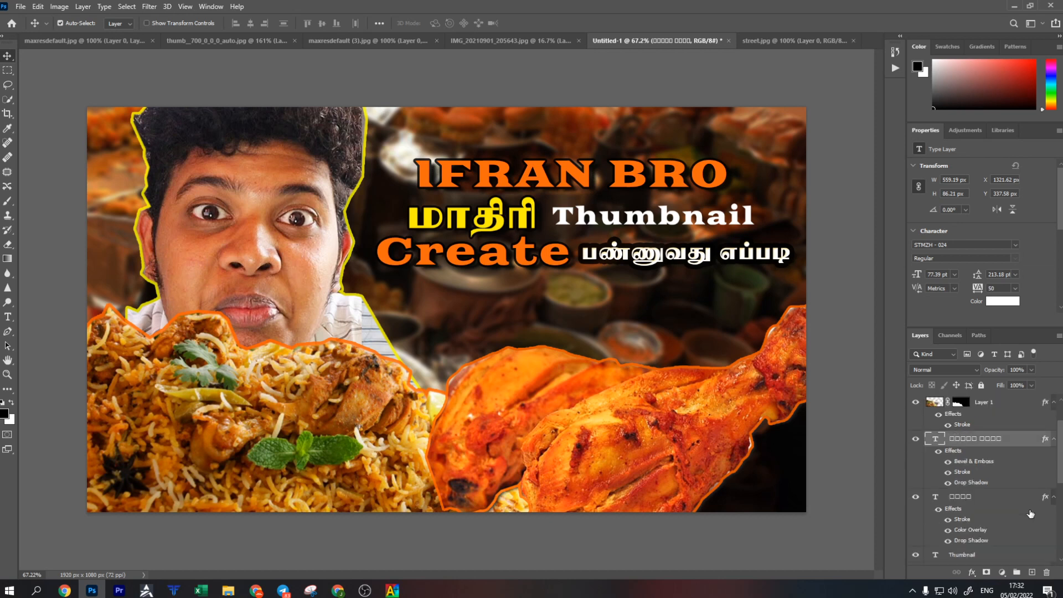
scroll(1025, 459, down, 2)
click(975, 508)
scroll(1033, 450, up, 2)
click(1046, 443)
drag(1045, 441, 1042, 557)
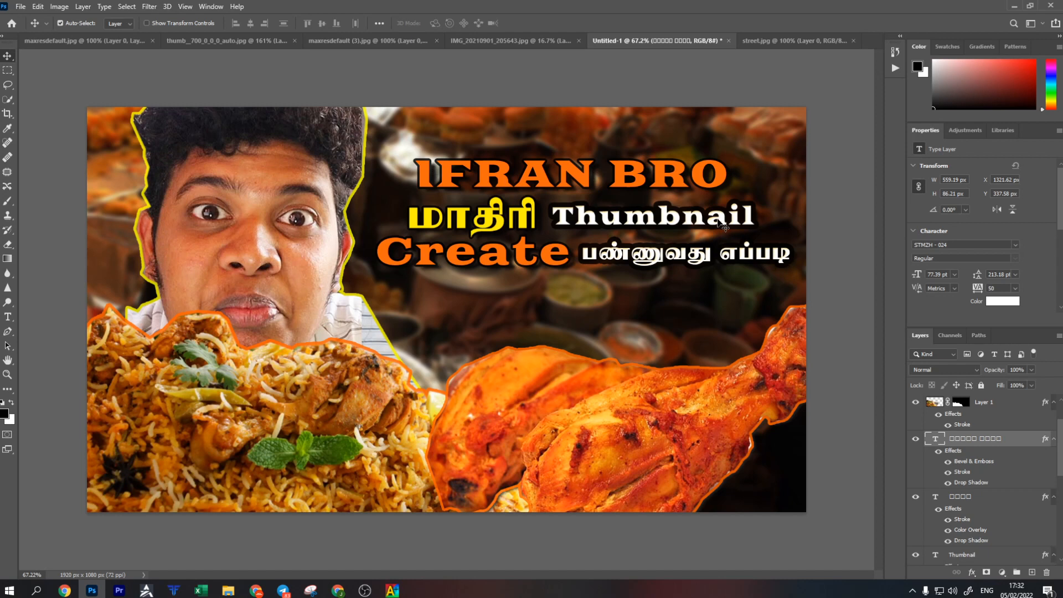
Centre Create under the மாதிரி Thumbnail line and place பண்ணுவது எப்படி on its own line beneath it.
click(577, 253)
drag(575, 253, 660, 260)
drag(633, 307, 624, 300)
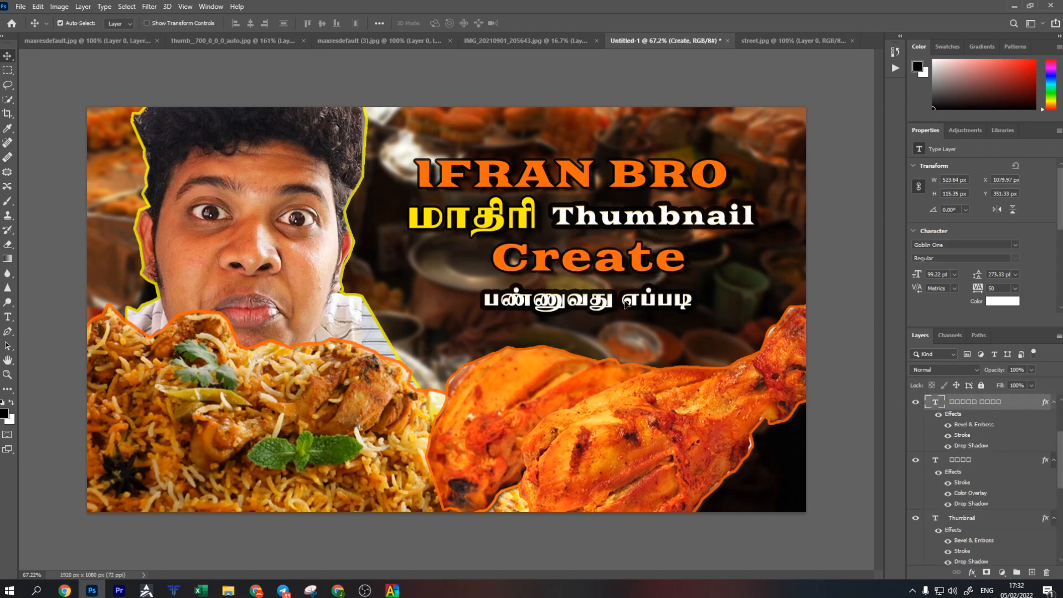
Realign the title words and move all four text lines up toward the canvas's upper edge.
drag(625, 185, 632, 185)
drag(623, 224, 628, 225)
drag(517, 218, 517, 221)
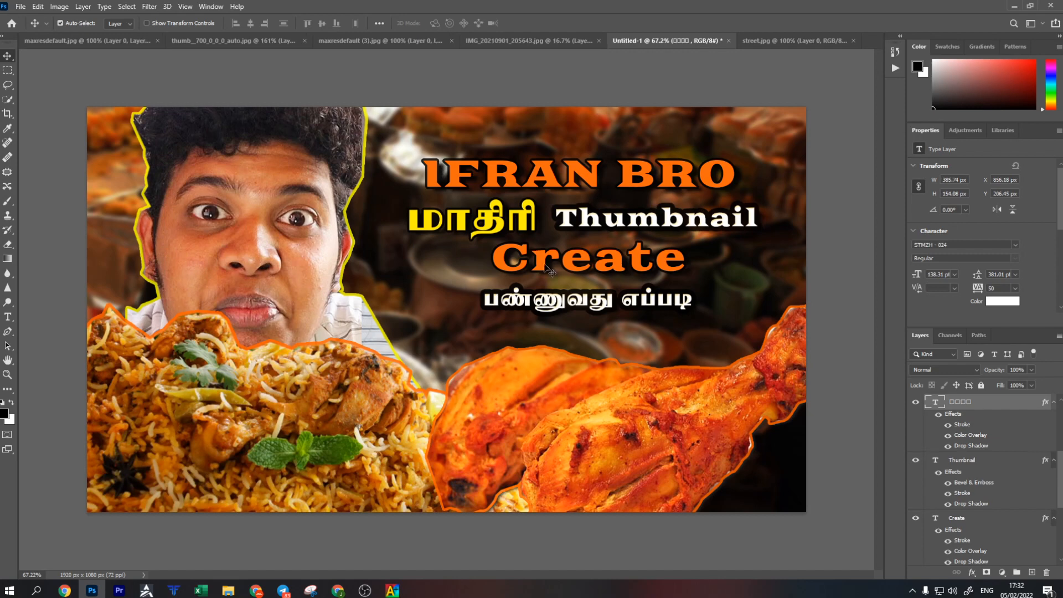
click(545, 268)
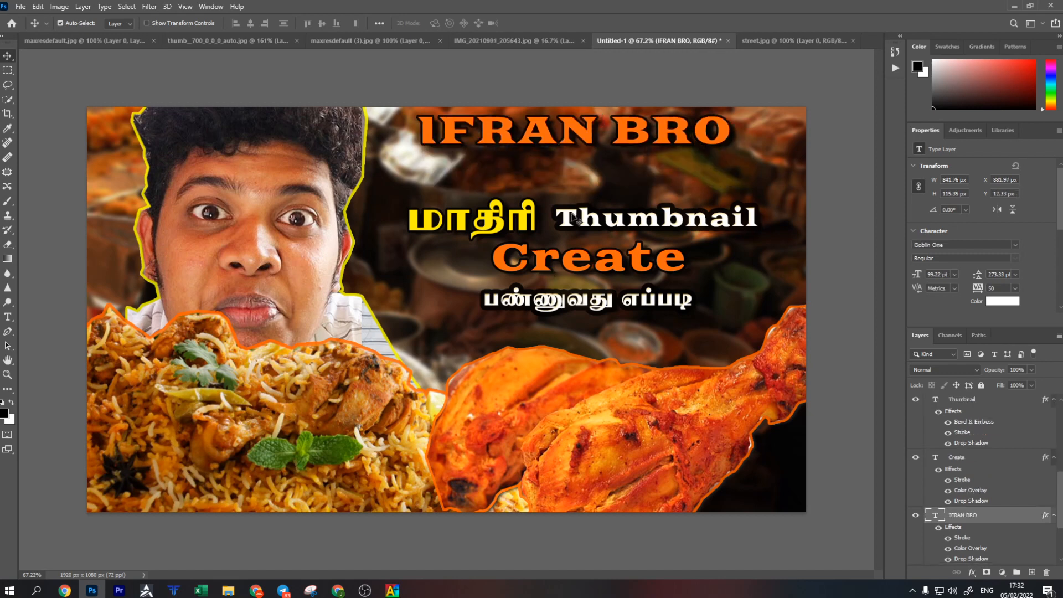
drag(599, 224, 616, 169)
drag(523, 207, 525, 165)
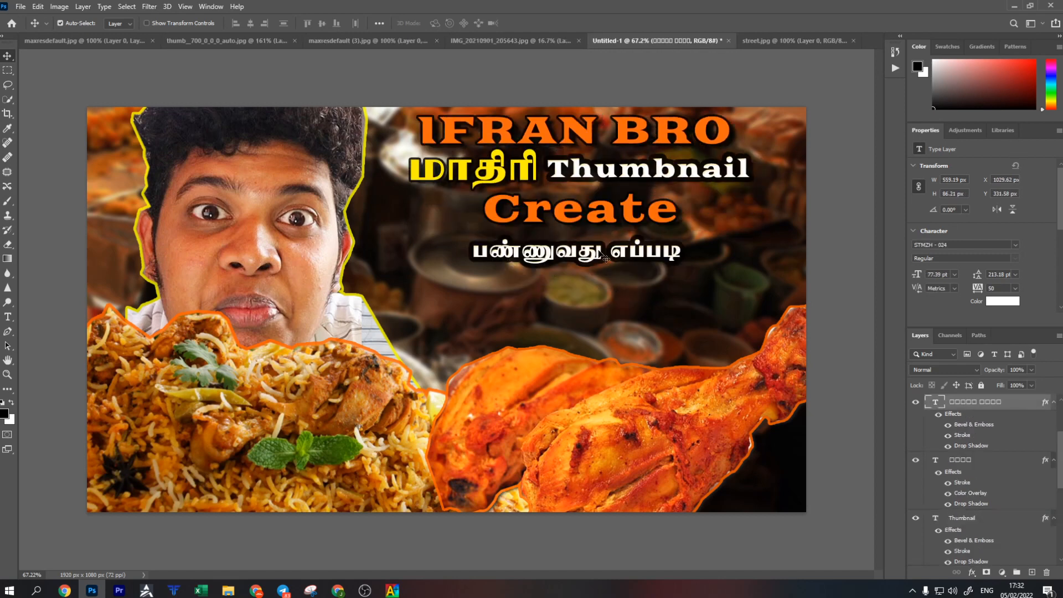
Rotate பண்ணுவது எப்படி by about -16° and place it below Create, shifted to the right.
key(ctrl+t)
drag(717, 279, 728, 237)
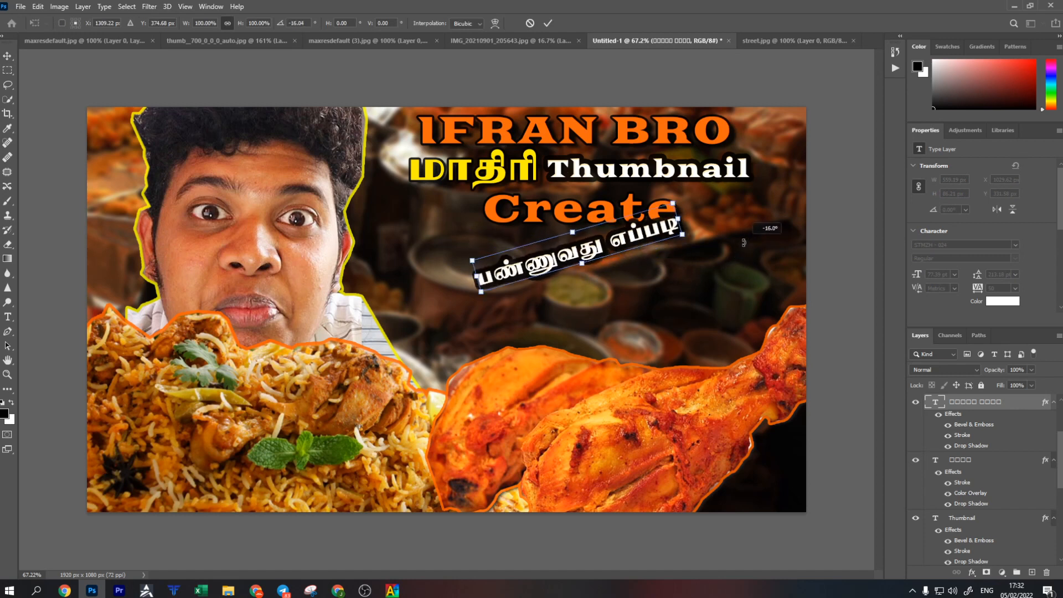
drag(609, 249, 688, 227)
click(548, 23)
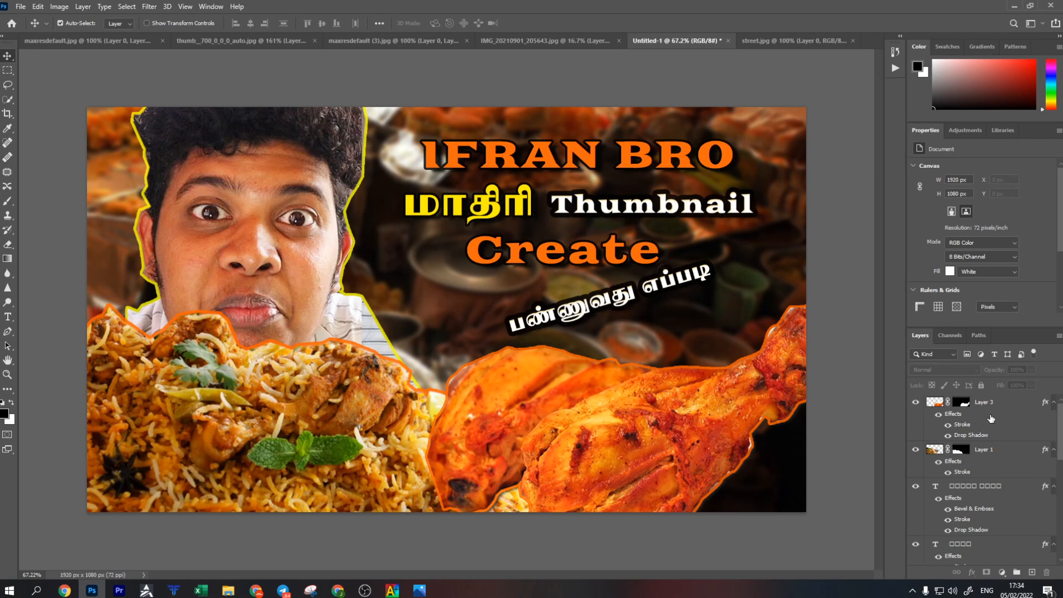
Stamp all visible layers into a new layer above Layer 3 and open it in the Camera Raw Filter.
click(991, 406)
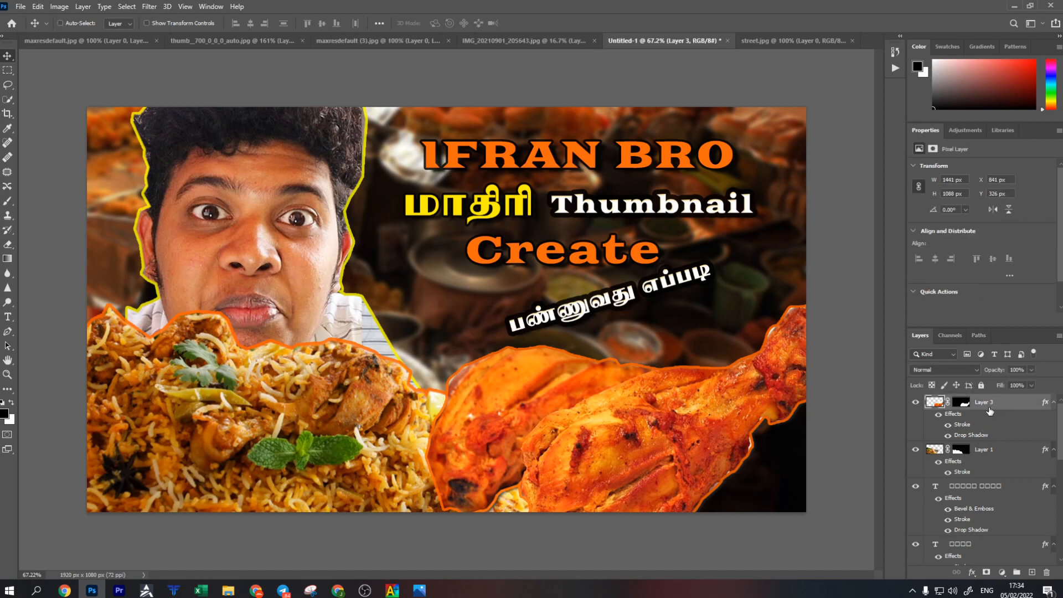
key(ctrl+shift+alt+e)
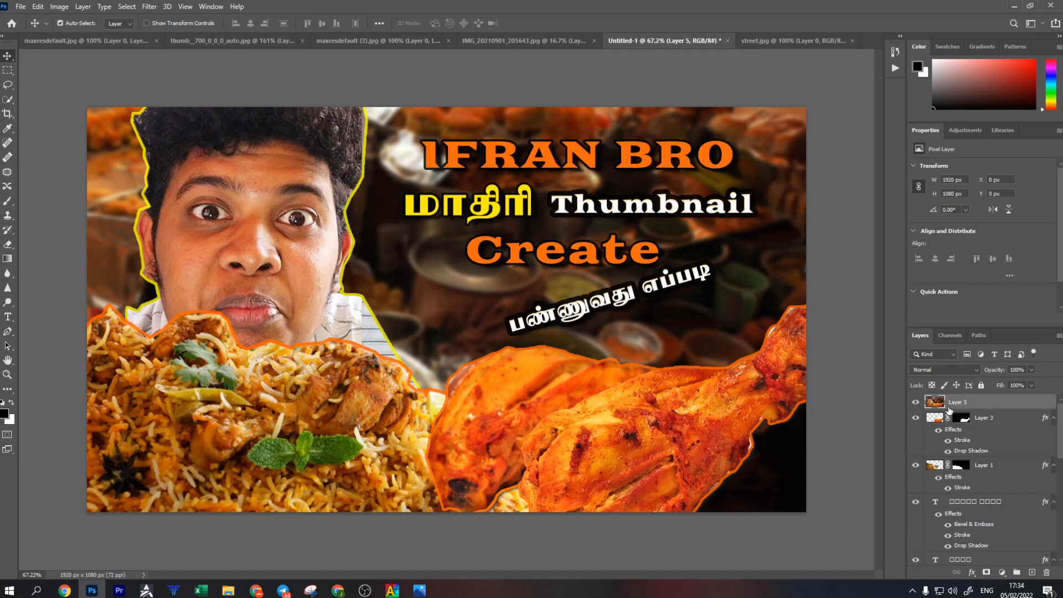
click(147, 5)
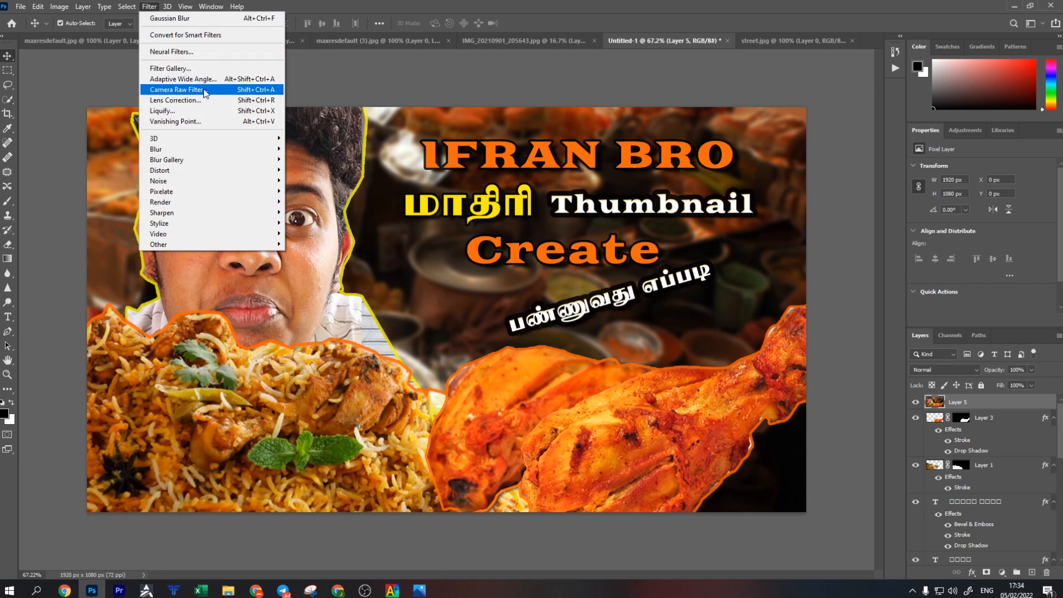
click(206, 90)
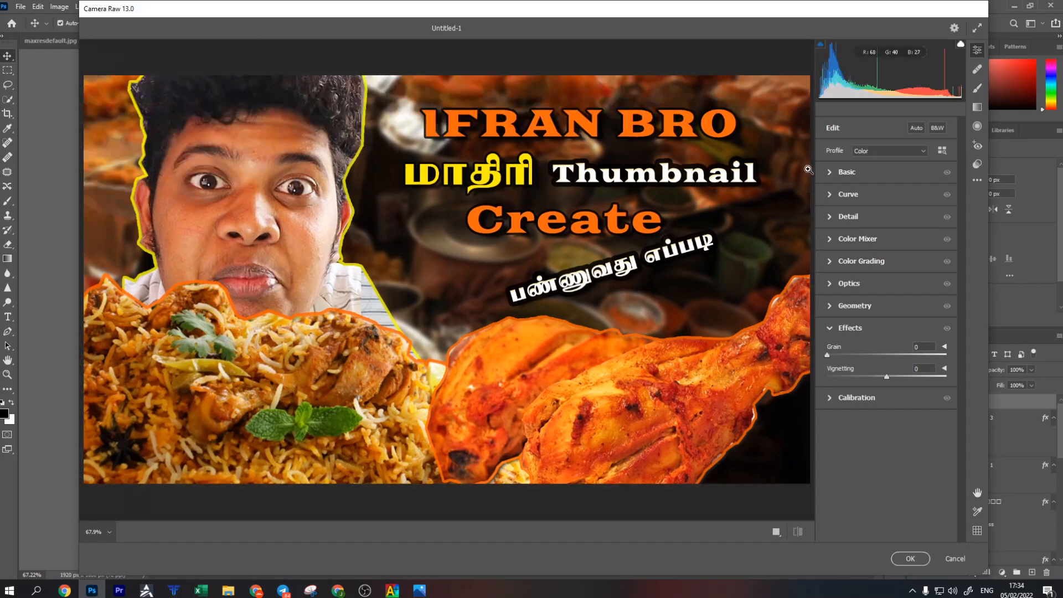
Set Temperature +9, Tint +20, Exposure +0.15, Contrast +19, Highlights -7, Texture +26 and Clarity +21.
click(830, 175)
drag(887, 218, 883, 294)
click(886, 277)
drag(886, 371, 900, 390)
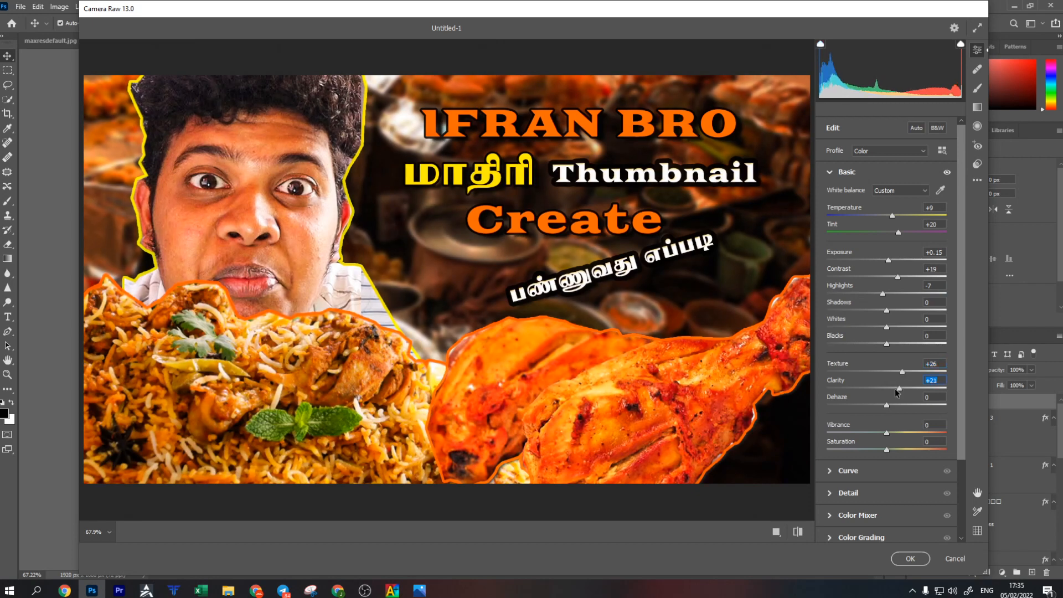
Increase the sharpening and noise reduction of the merged image.
scroll(886, 398, down, 3)
click(855, 400)
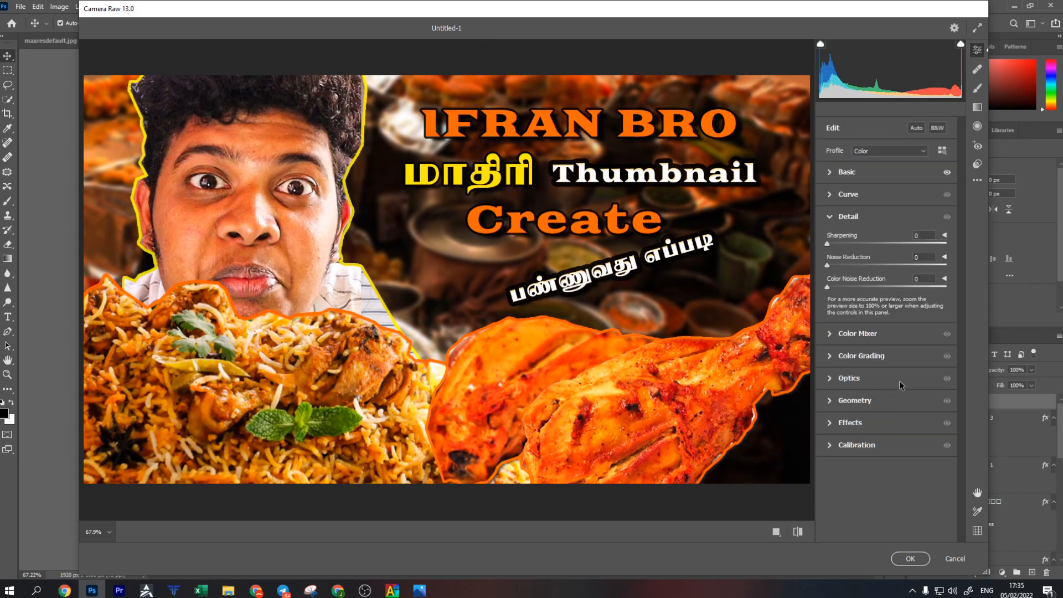
drag(827, 243, 862, 266)
Adjust the warm hues in the Color Mixer and set saturation to Reds -8, Oranges +29 and Yellows +14.
click(862, 335)
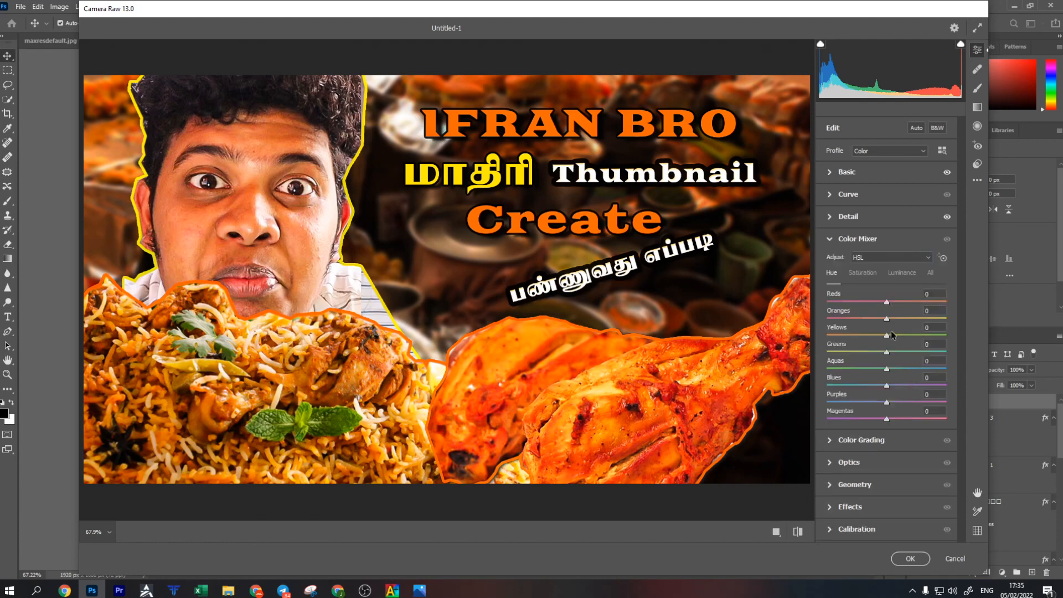
drag(887, 305, 895, 335)
click(865, 274)
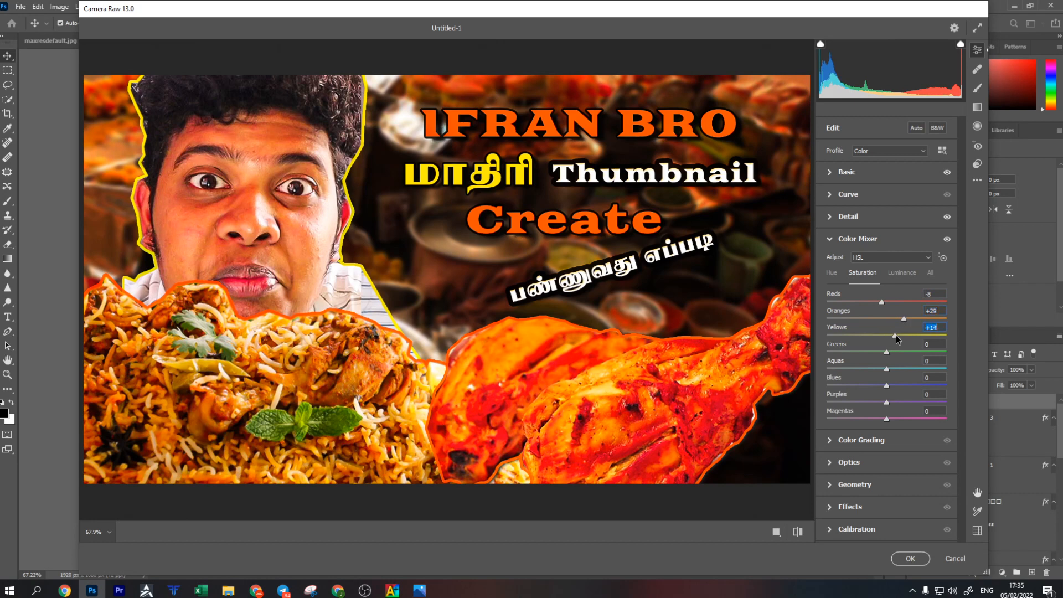
Set Grain to 11 and Vignetting to -25, apply the filter, and compare the image with Layer 5 hidden and shown.
click(867, 507)
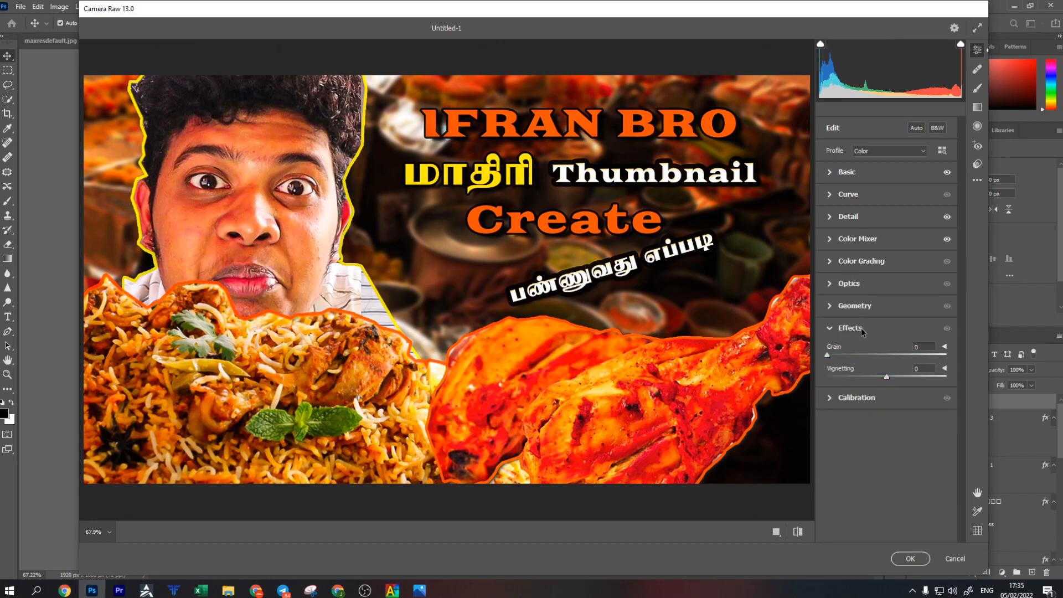
drag(831, 356, 835, 356)
drag(836, 355, 840, 357)
drag(886, 379, 873, 378)
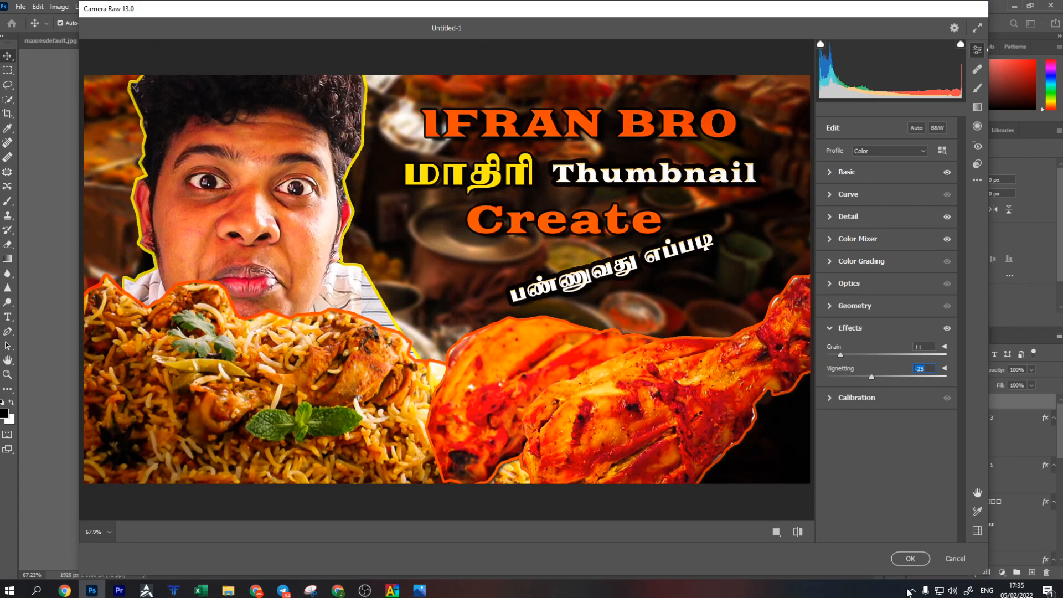
click(911, 559)
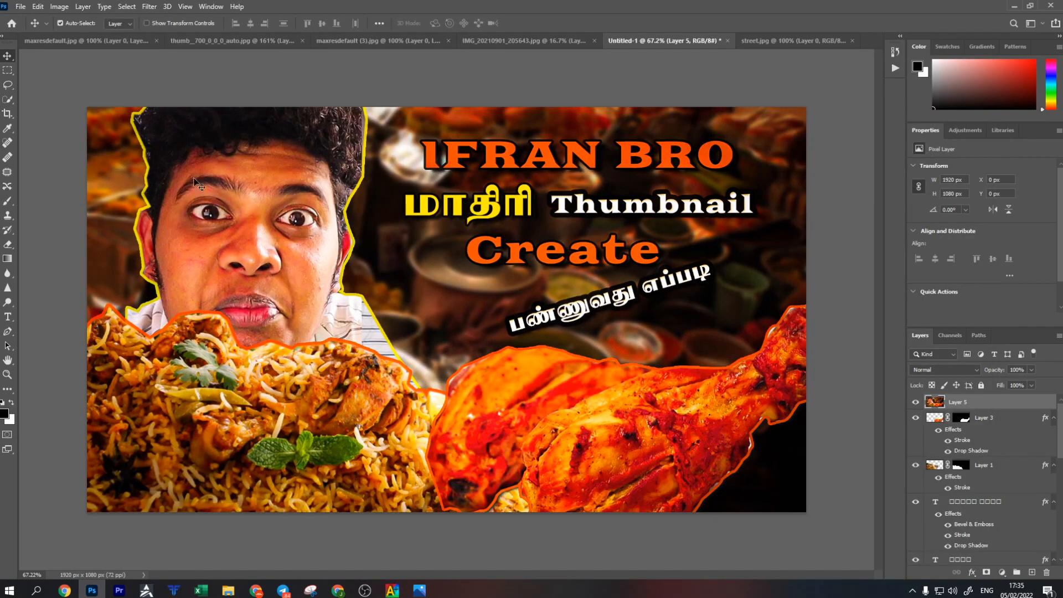
click(915, 402)
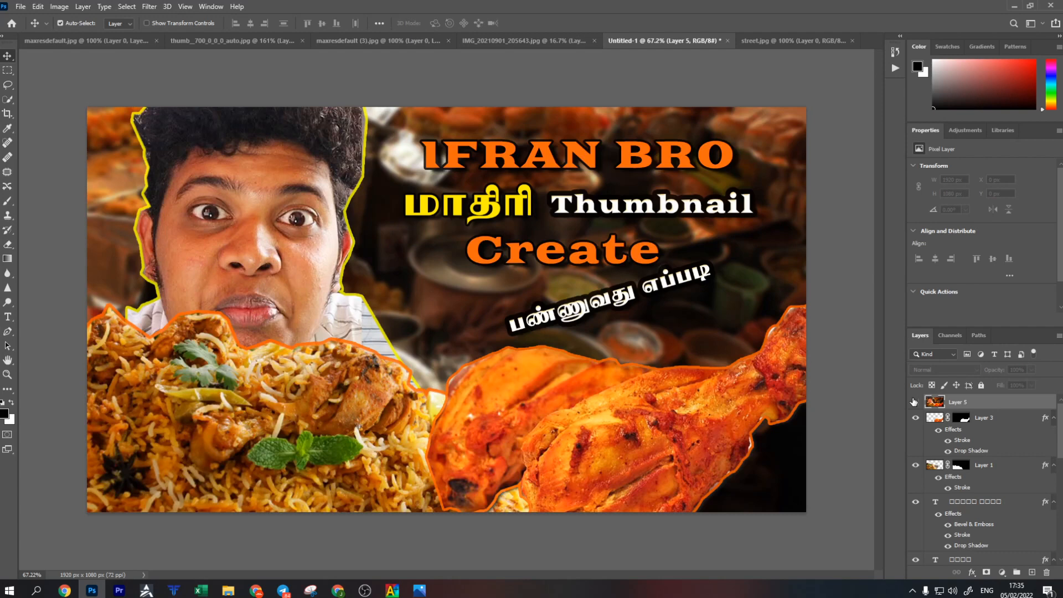
click(915, 402)
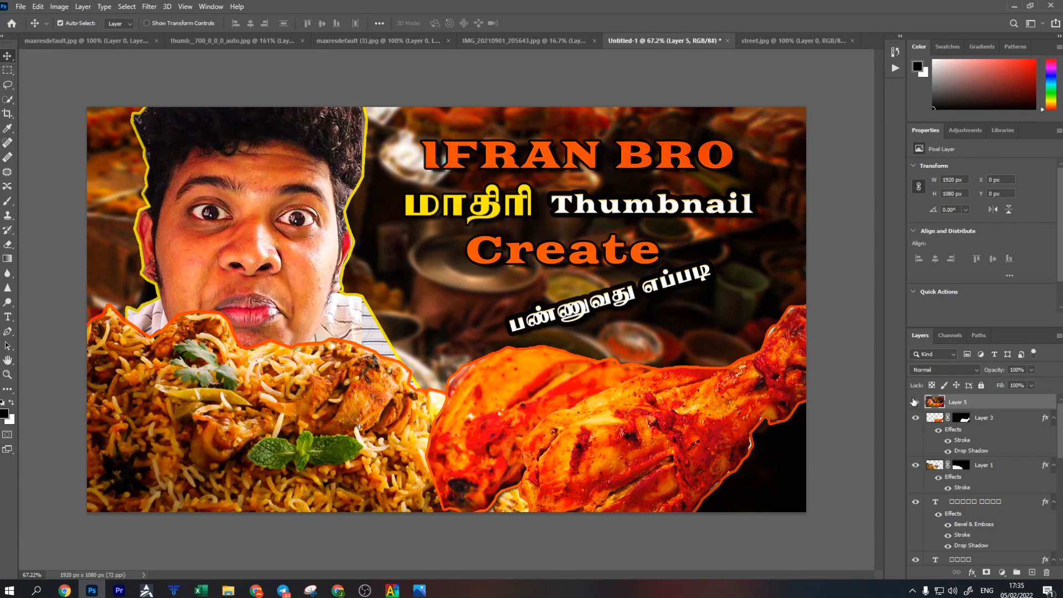
Save the thumbnail on the computer as JPEG "How to Create Thumbnail Like Ifran bro" in the Videos folder, replacing the existing file.
click(20, 6)
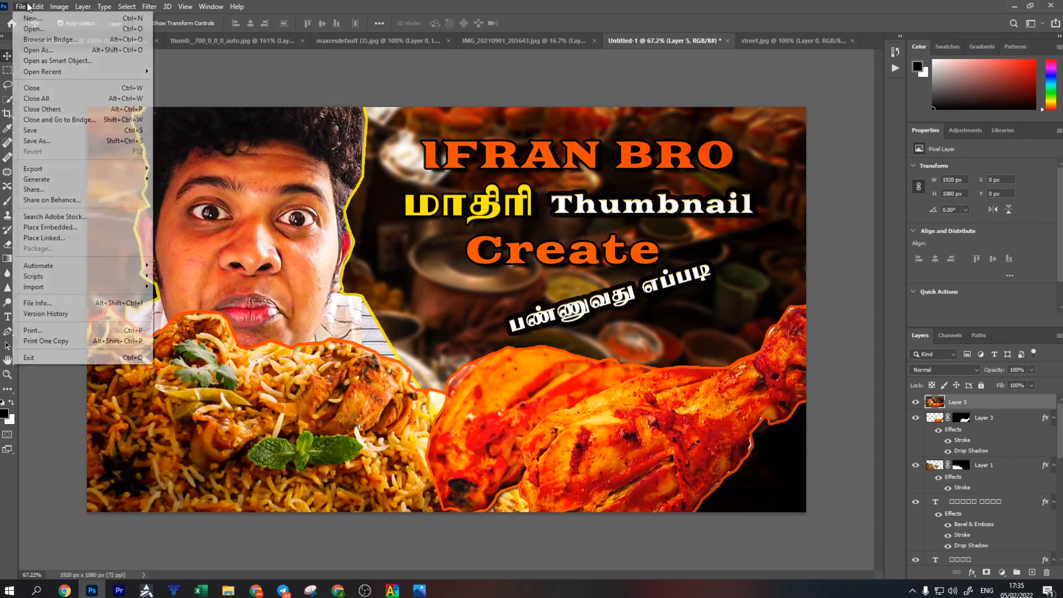
click(49, 142)
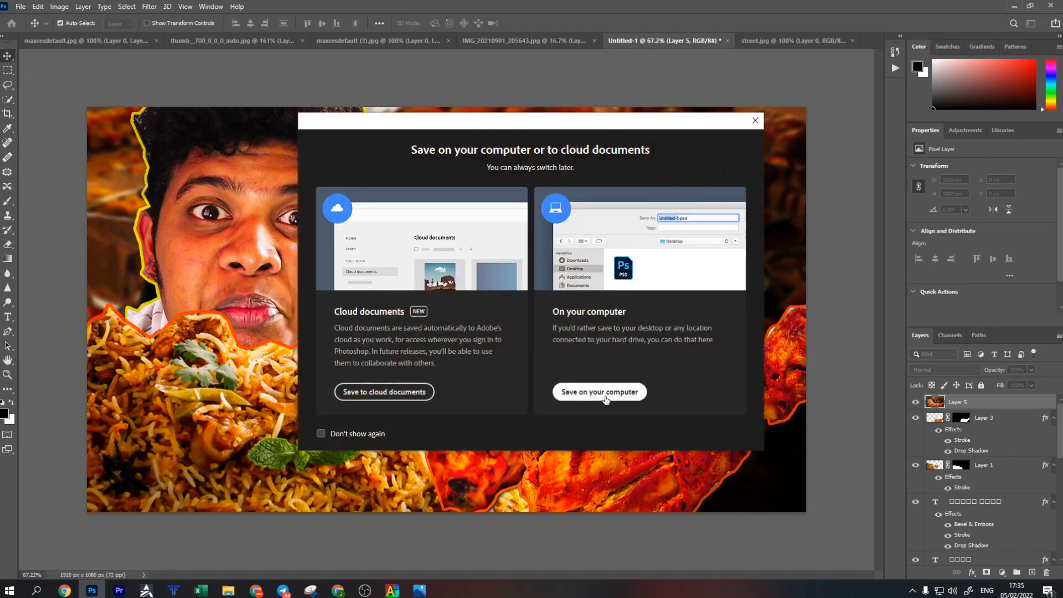
click(602, 393)
click(470, 449)
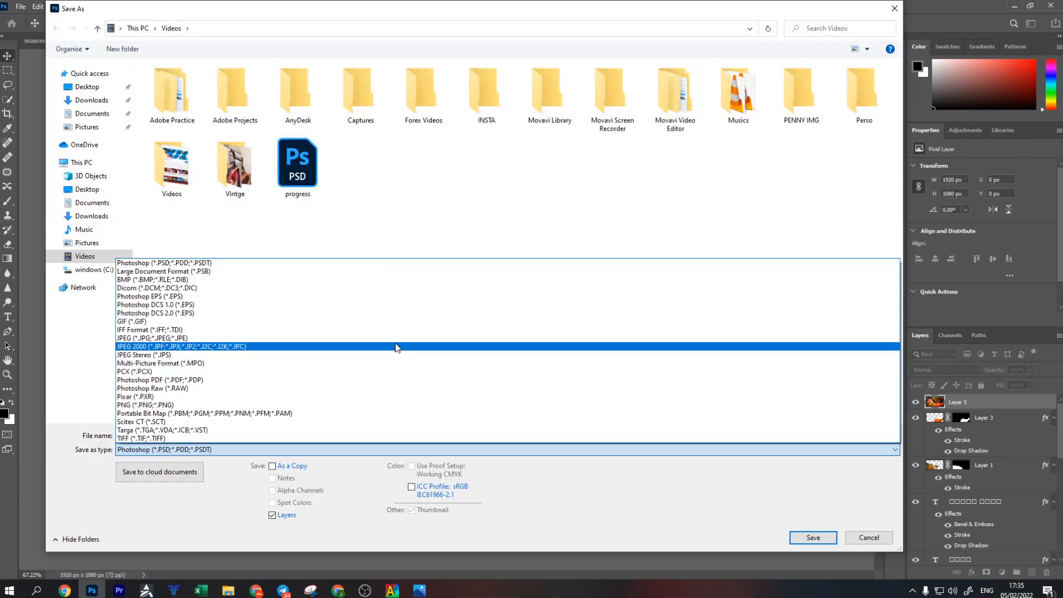
click(396, 346)
click(864, 176)
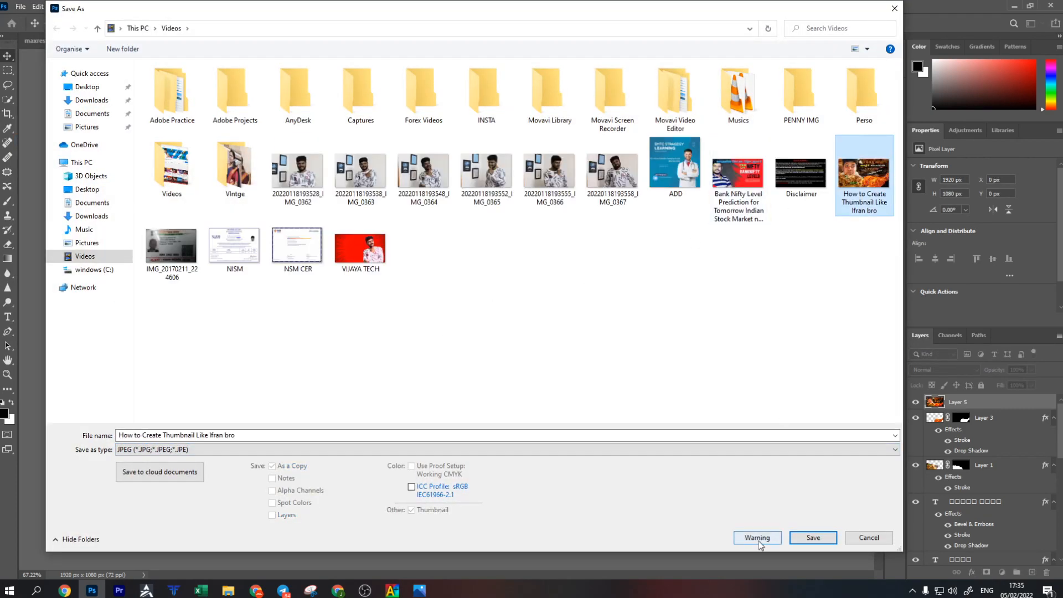
click(240, 436)
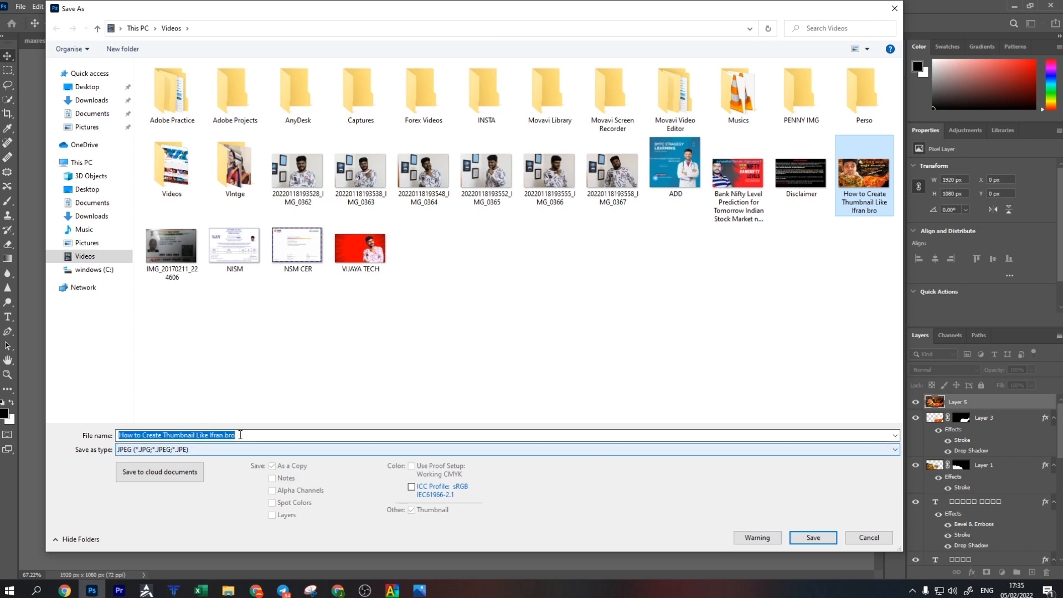
click(813, 538)
click(561, 298)
click(593, 151)
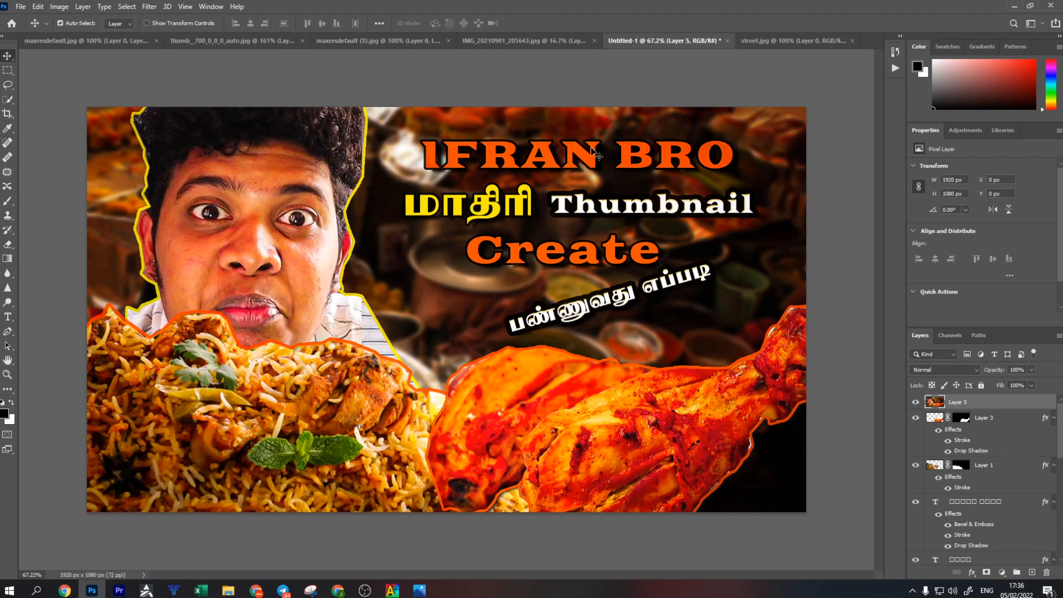
Switch to File Explorer and open the saved JPEG in Photos to check the finished thumbnail.
click(229, 590)
click(655, 463)
double_click(657, 464)
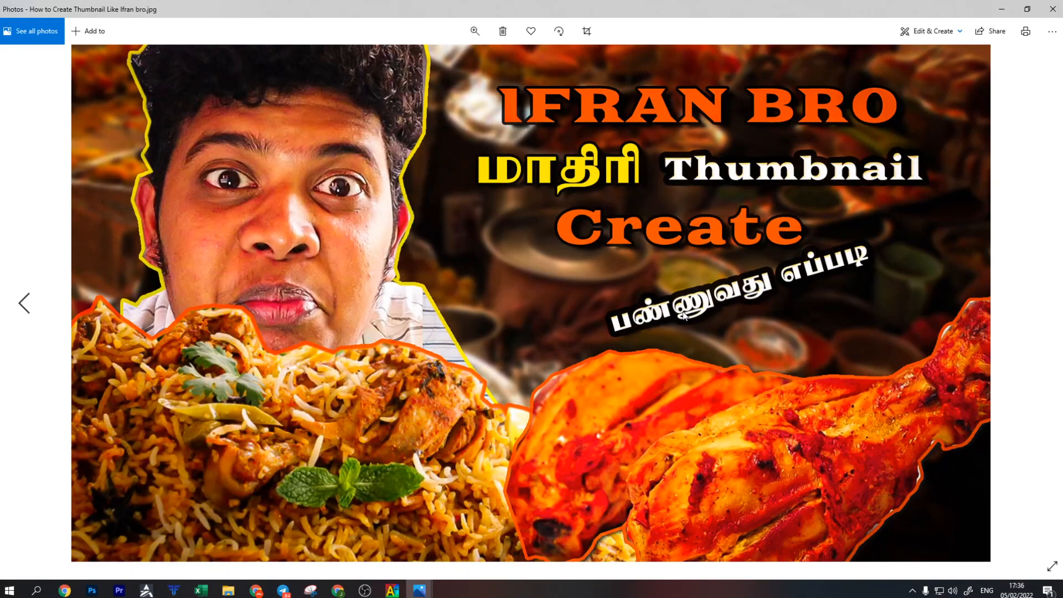